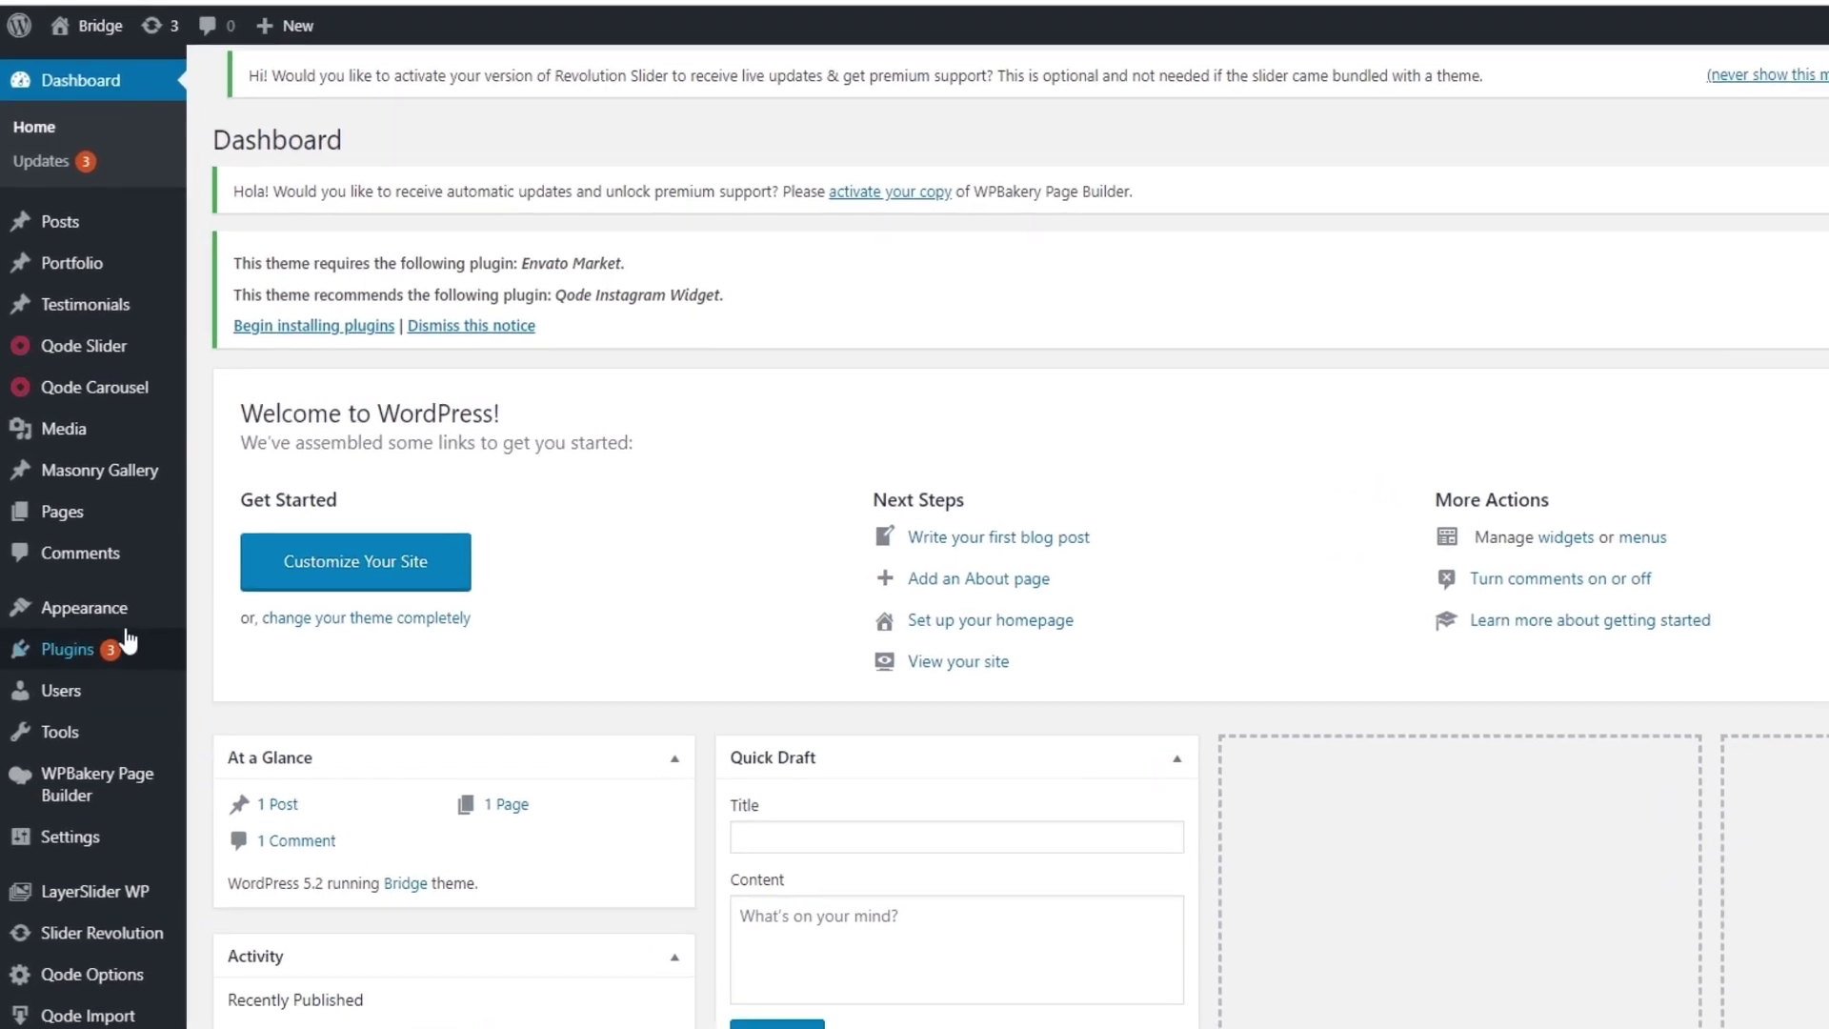
# Open the details of the active Bridge theme among the installed themes to check its version
pyautogui.moveTo(90, 563)
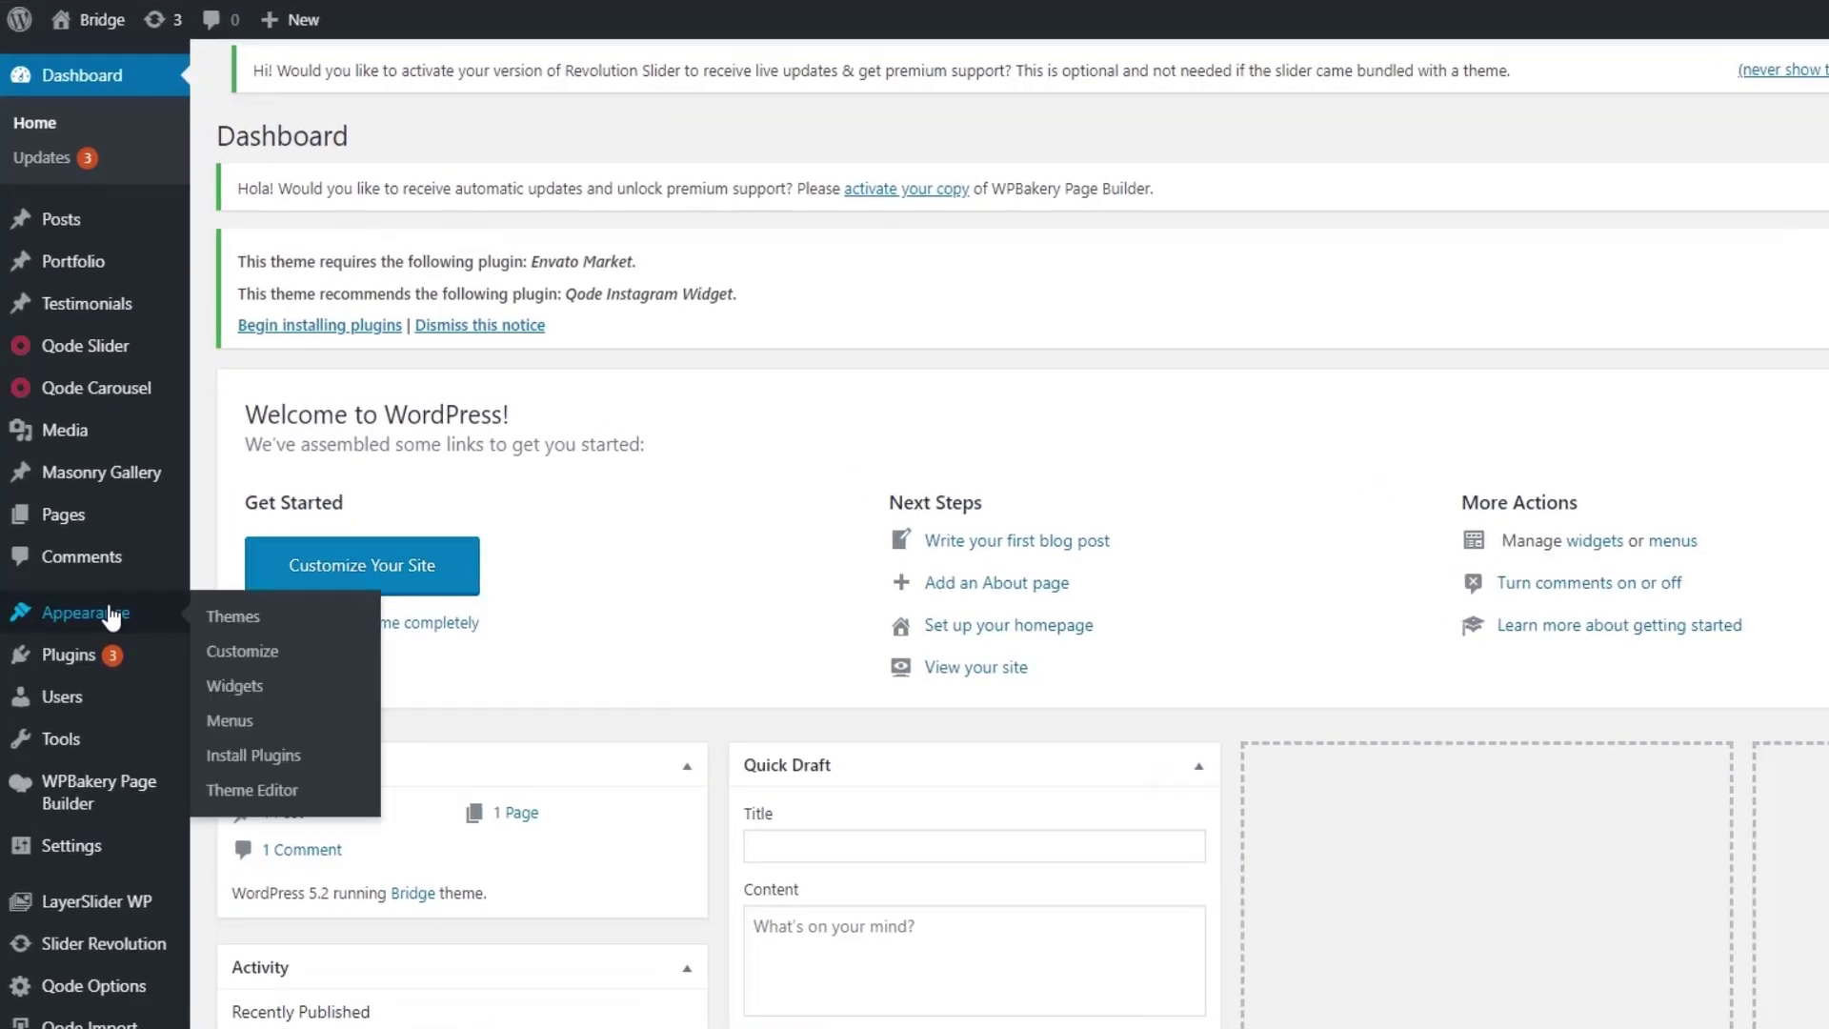
pyautogui.click(238, 628)
pyautogui.moveTo(318, 613)
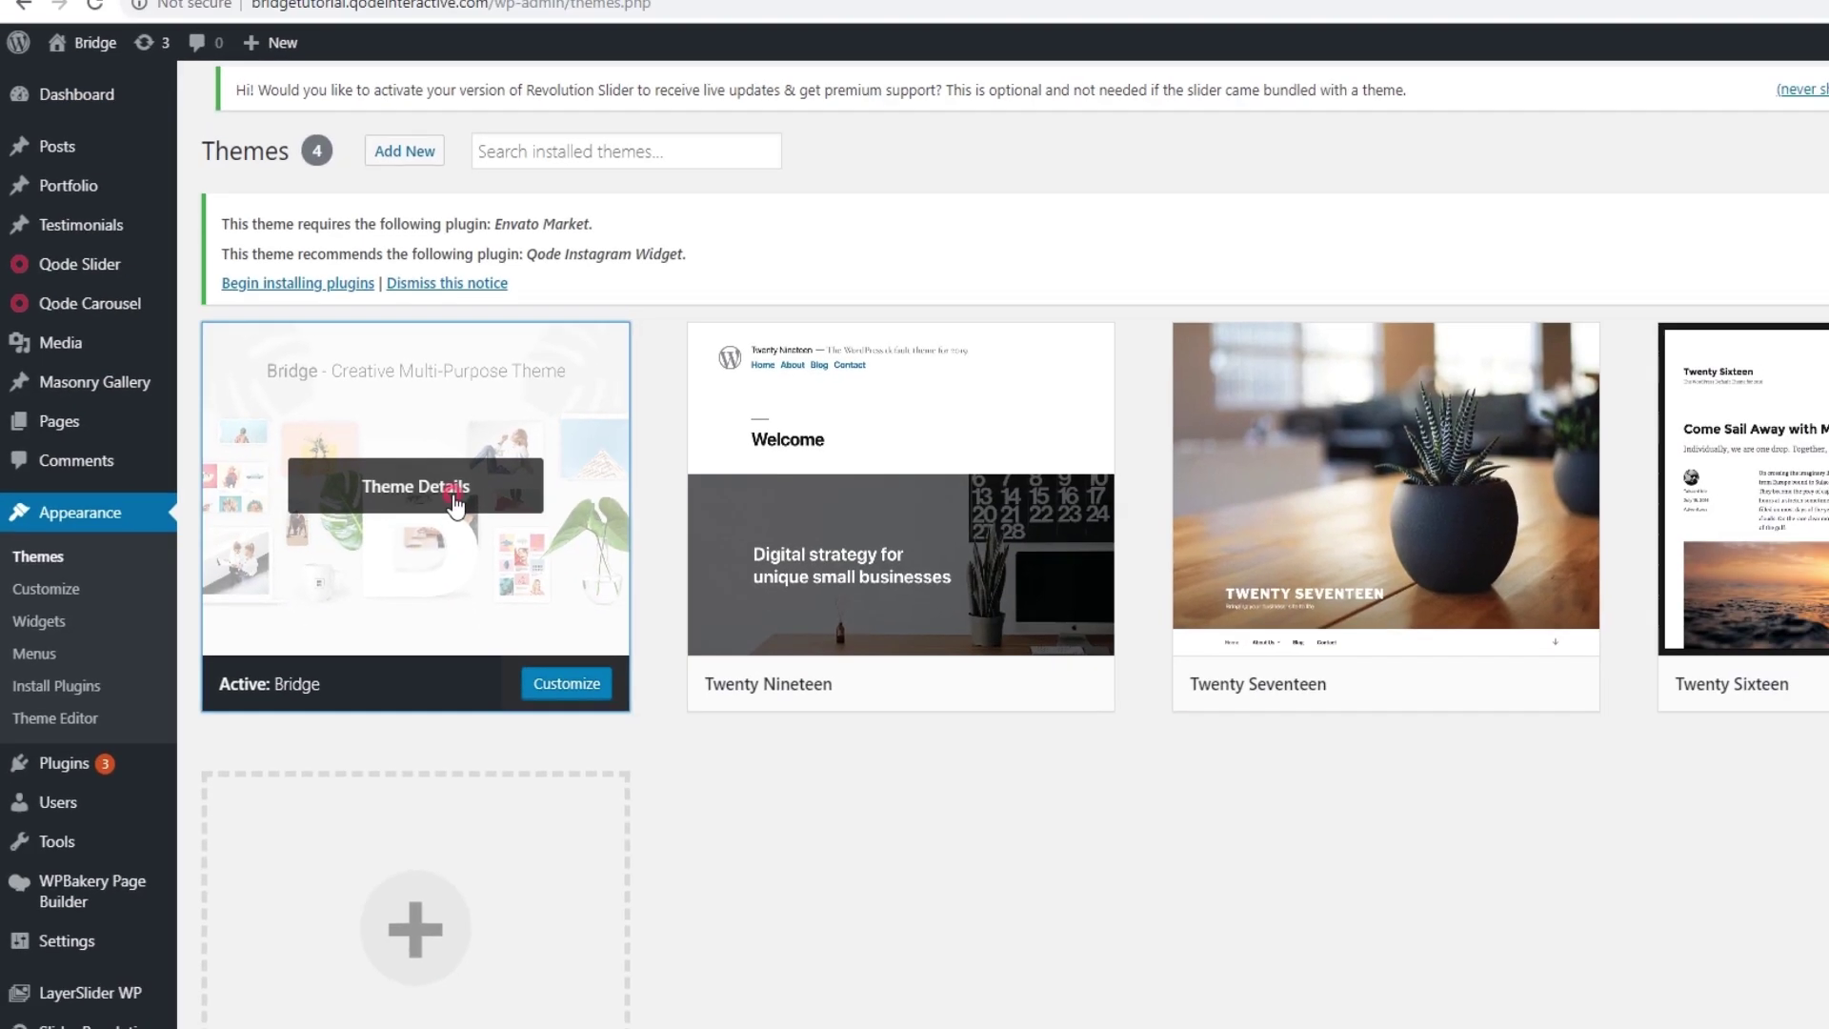
pyautogui.click(488, 519)
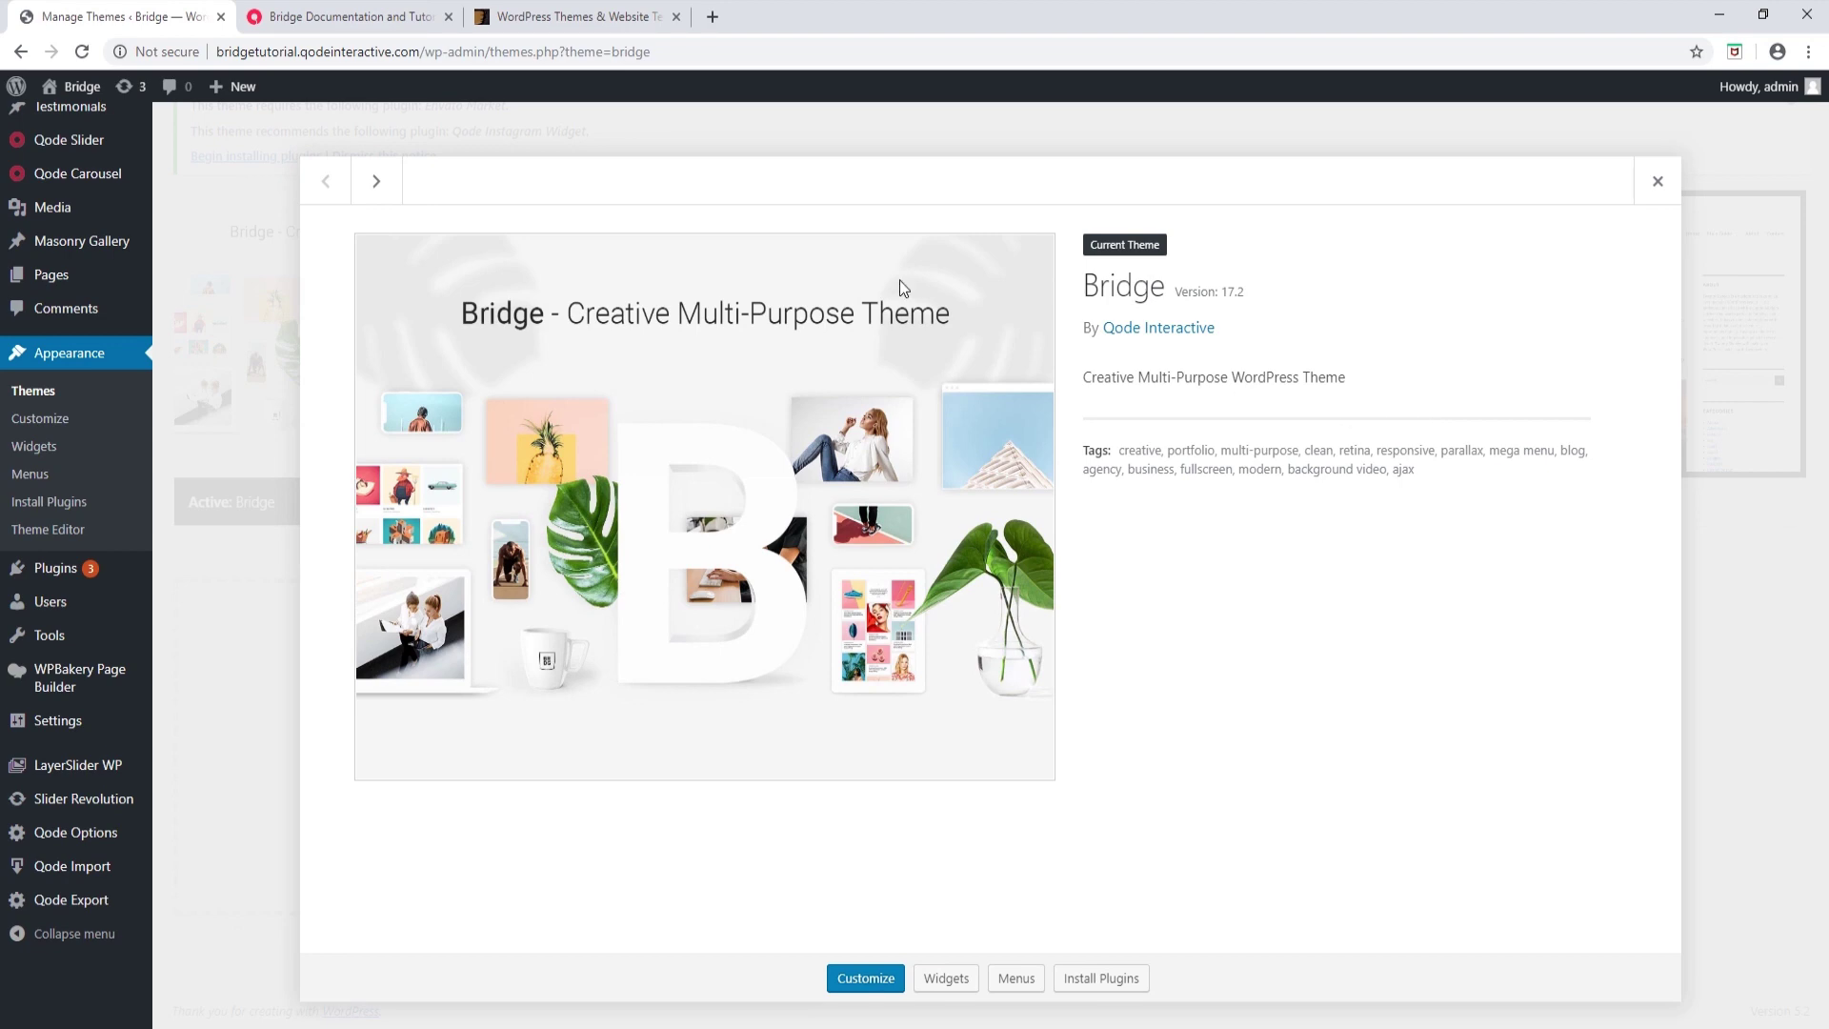
# Compare the theme version with the releases in the online Bridge changelog and close the theme details
pyautogui.click(322, 14)
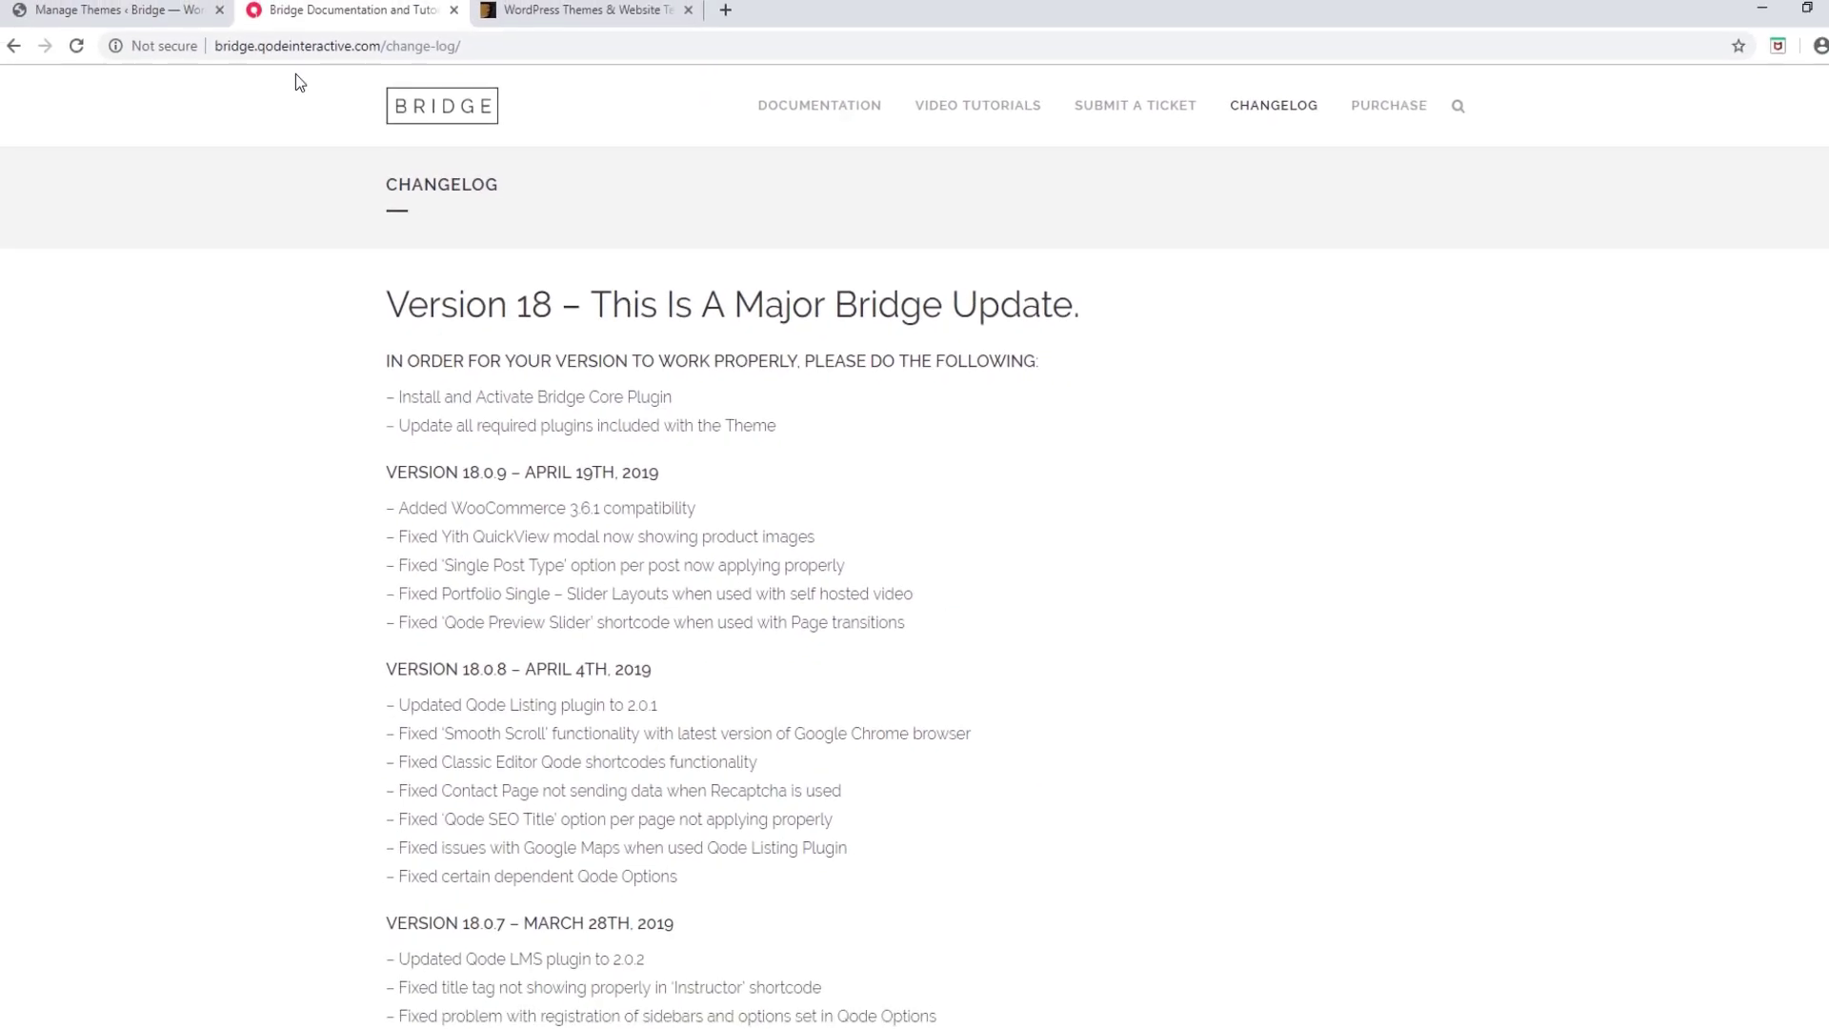
pyautogui.click(177, 12)
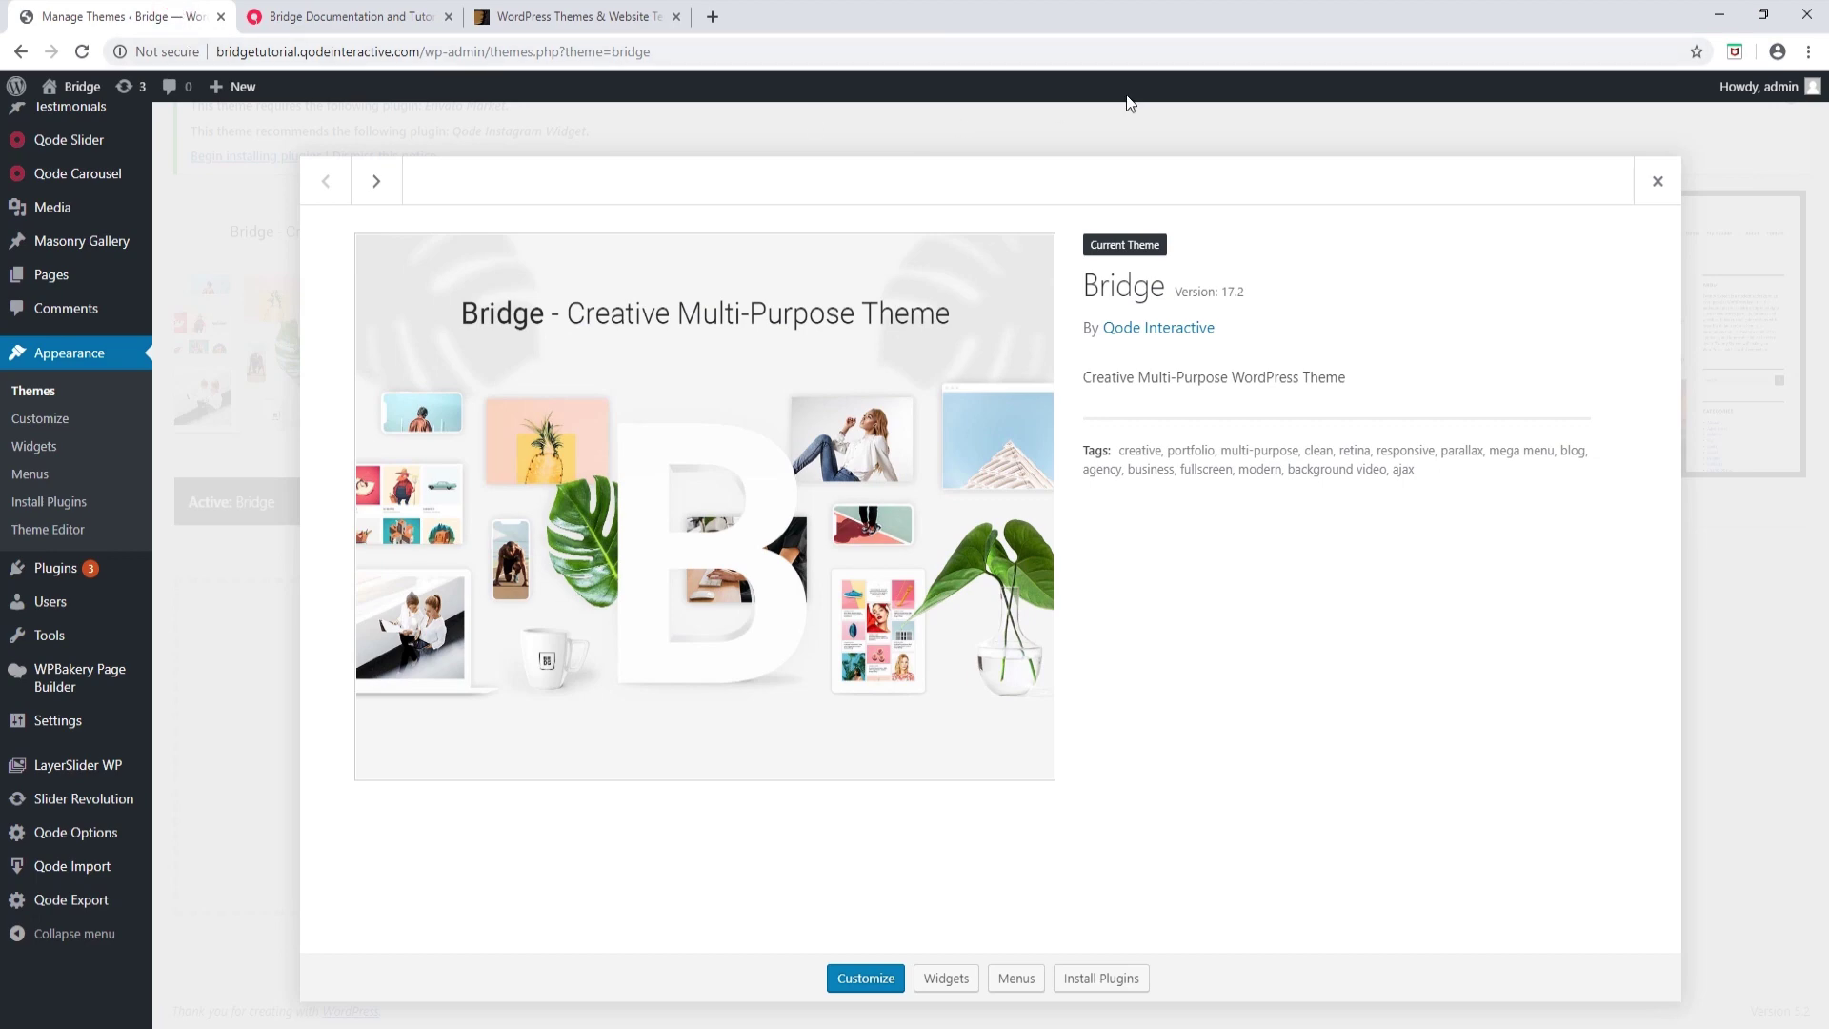
pyautogui.click(1658, 183)
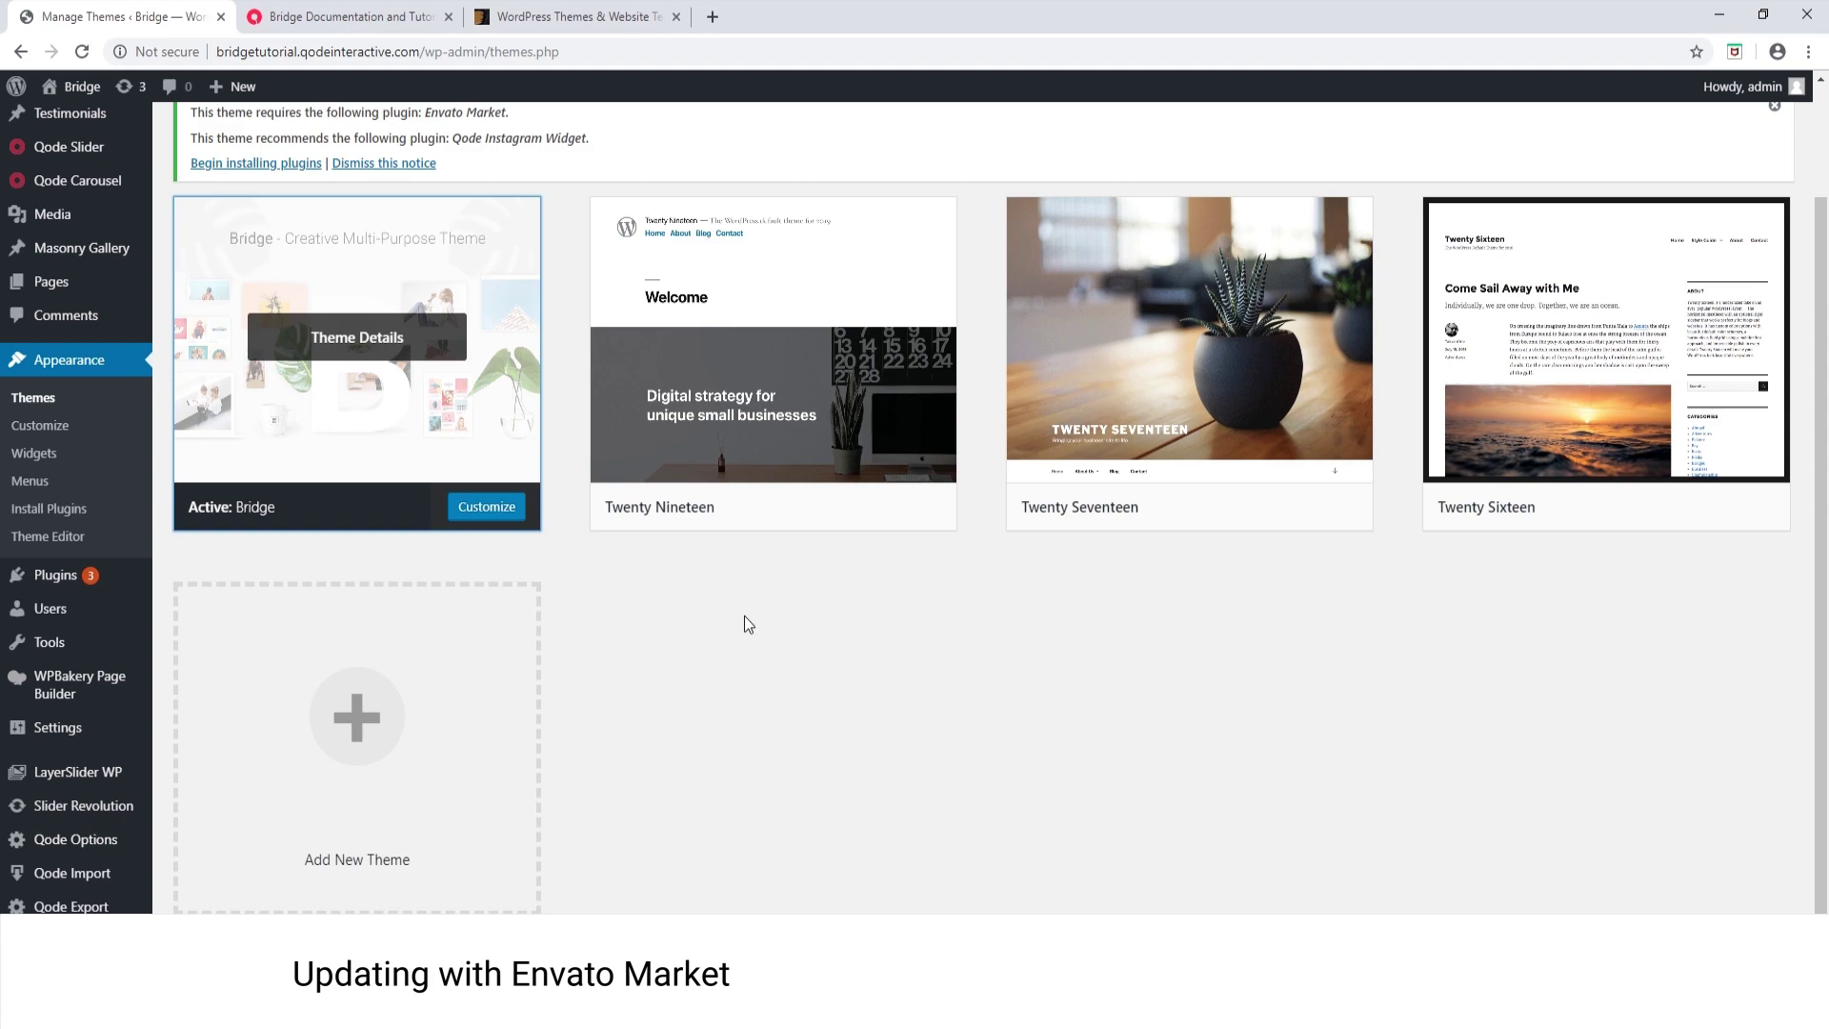
# Install the required Envato Market plugin from the theme's required plugins and return to the installer list
pyautogui.click(56, 575)
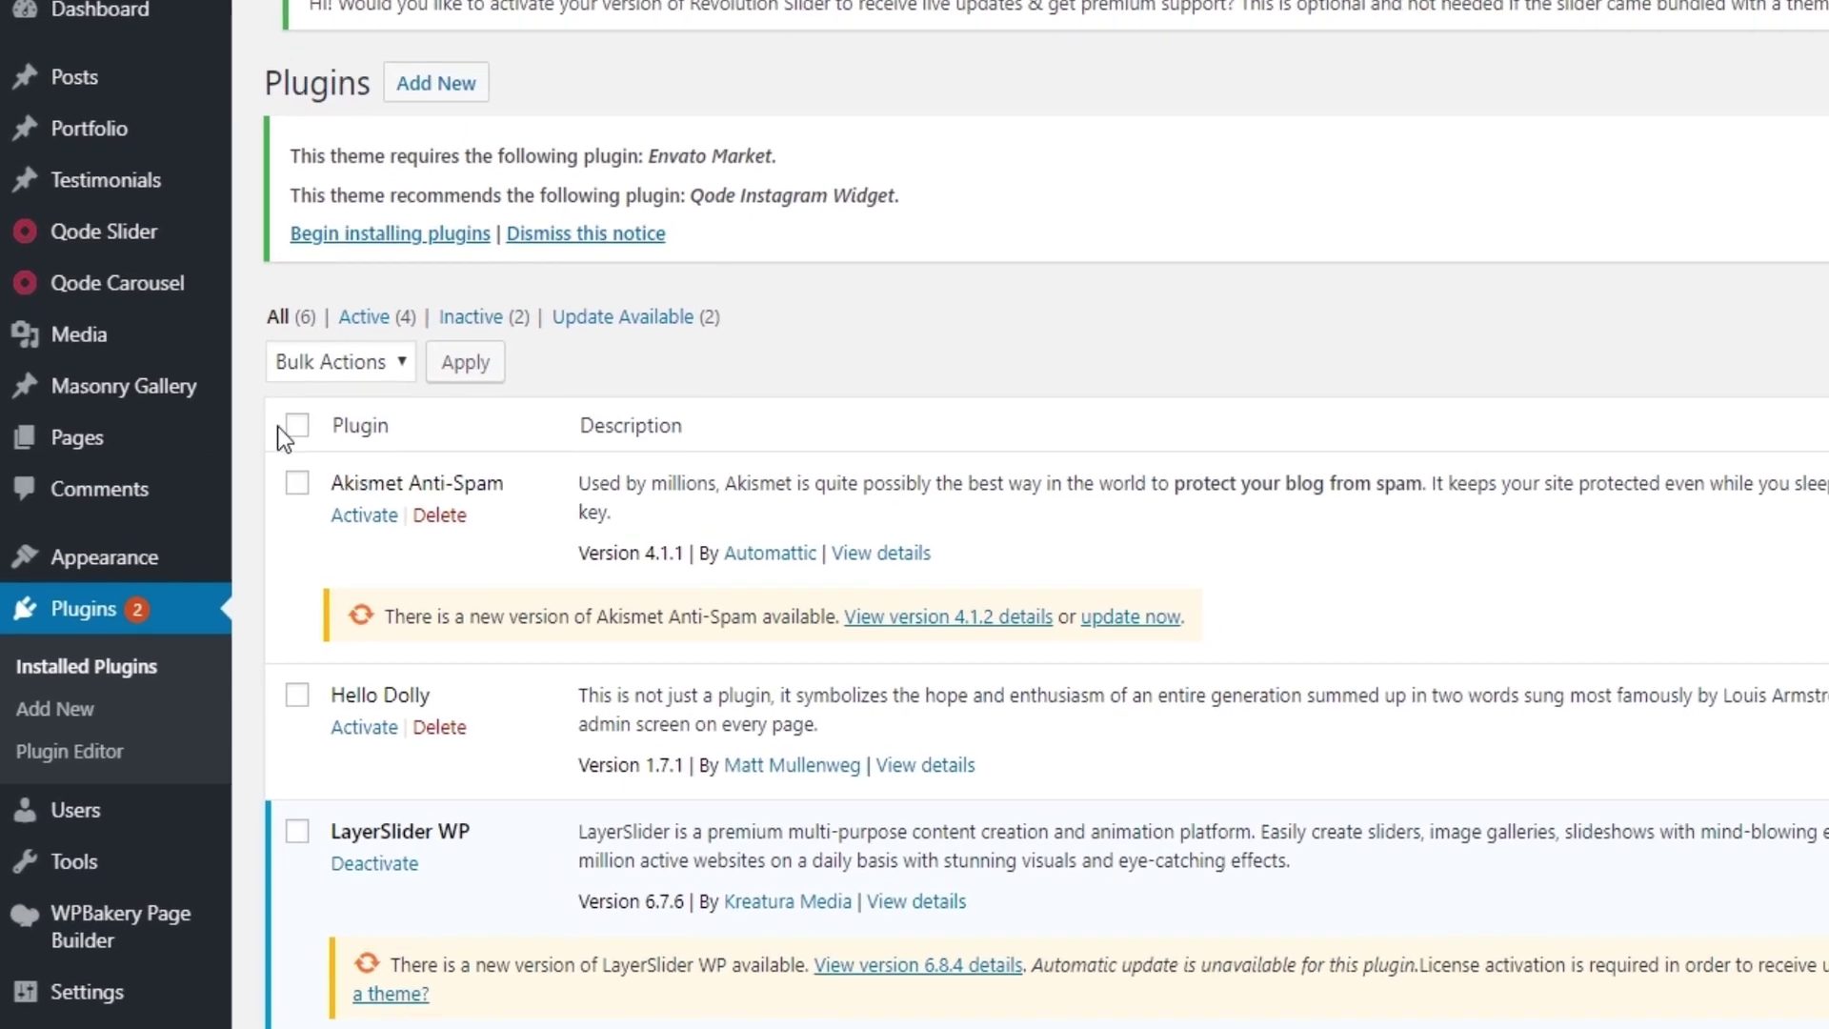
pyautogui.moveTo(86, 574)
pyautogui.click(368, 734)
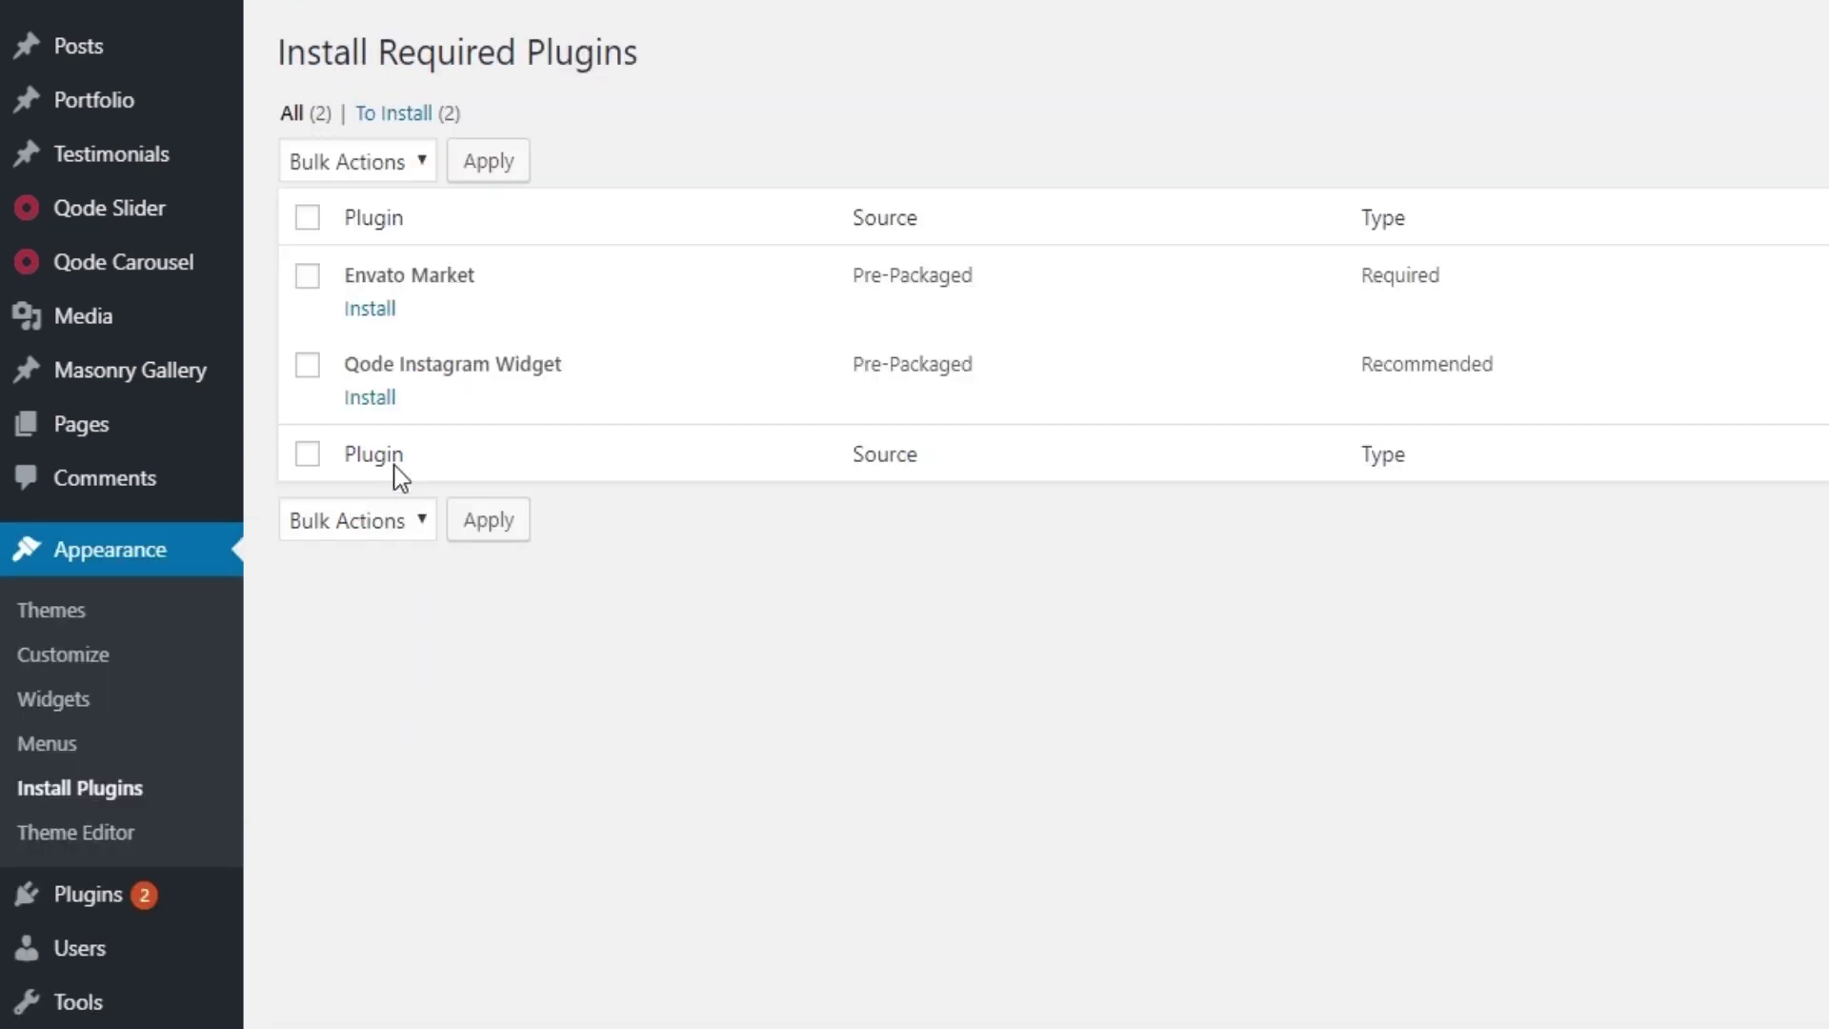
pyautogui.click(309, 278)
pyautogui.click(372, 307)
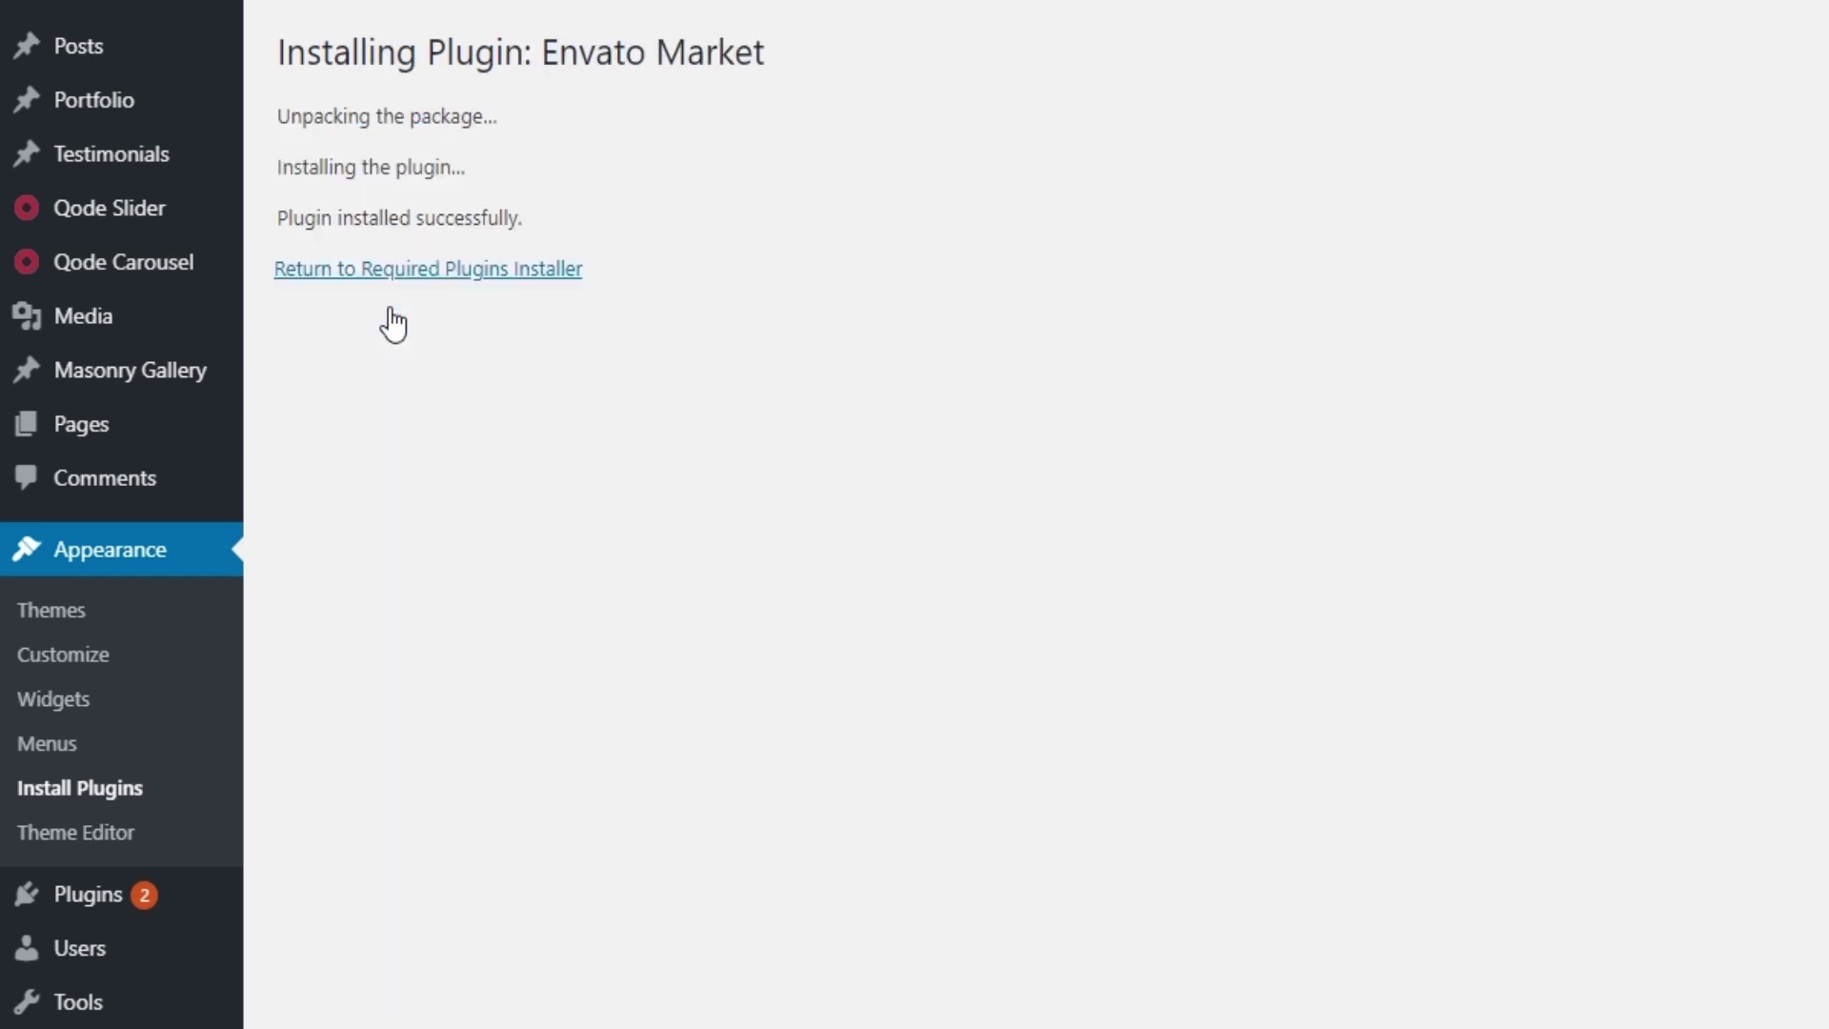
pyautogui.click(482, 273)
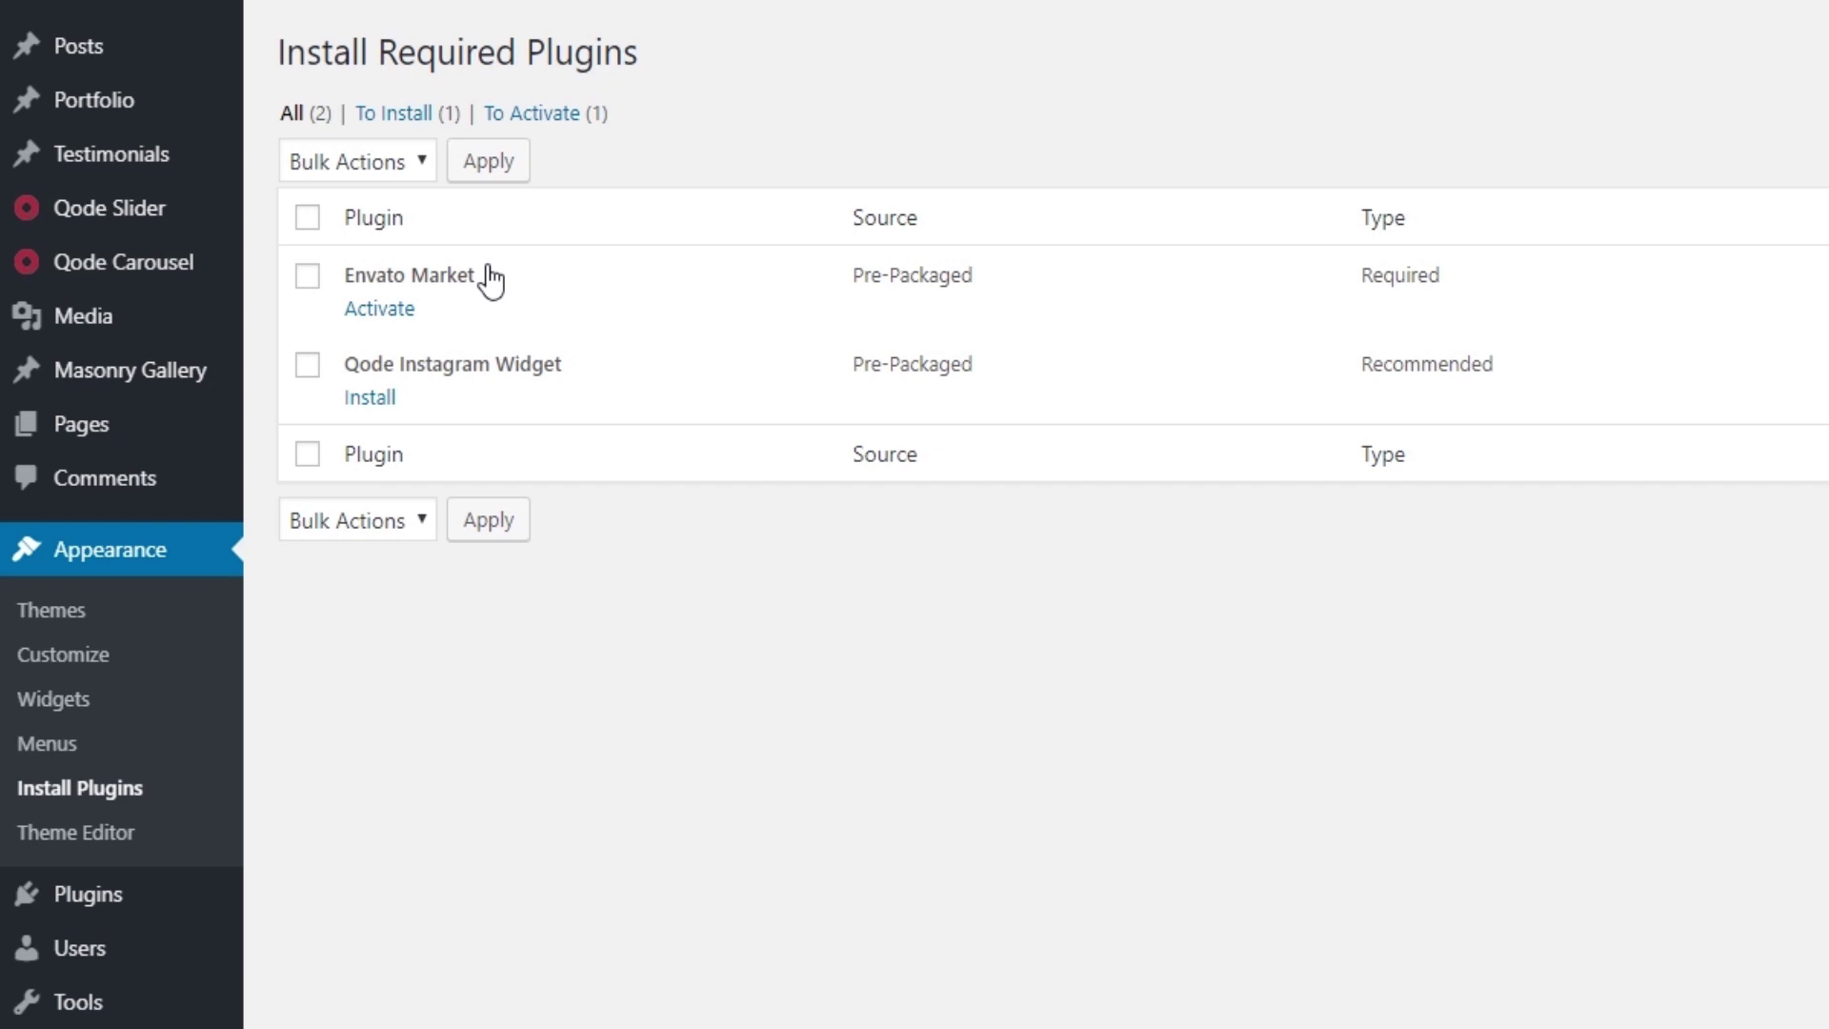
# Activate the Envato Market plugin and open its settings page
pyautogui.click(307, 276)
pyautogui.click(381, 307)
pyautogui.scroll(-1, 412, 381)
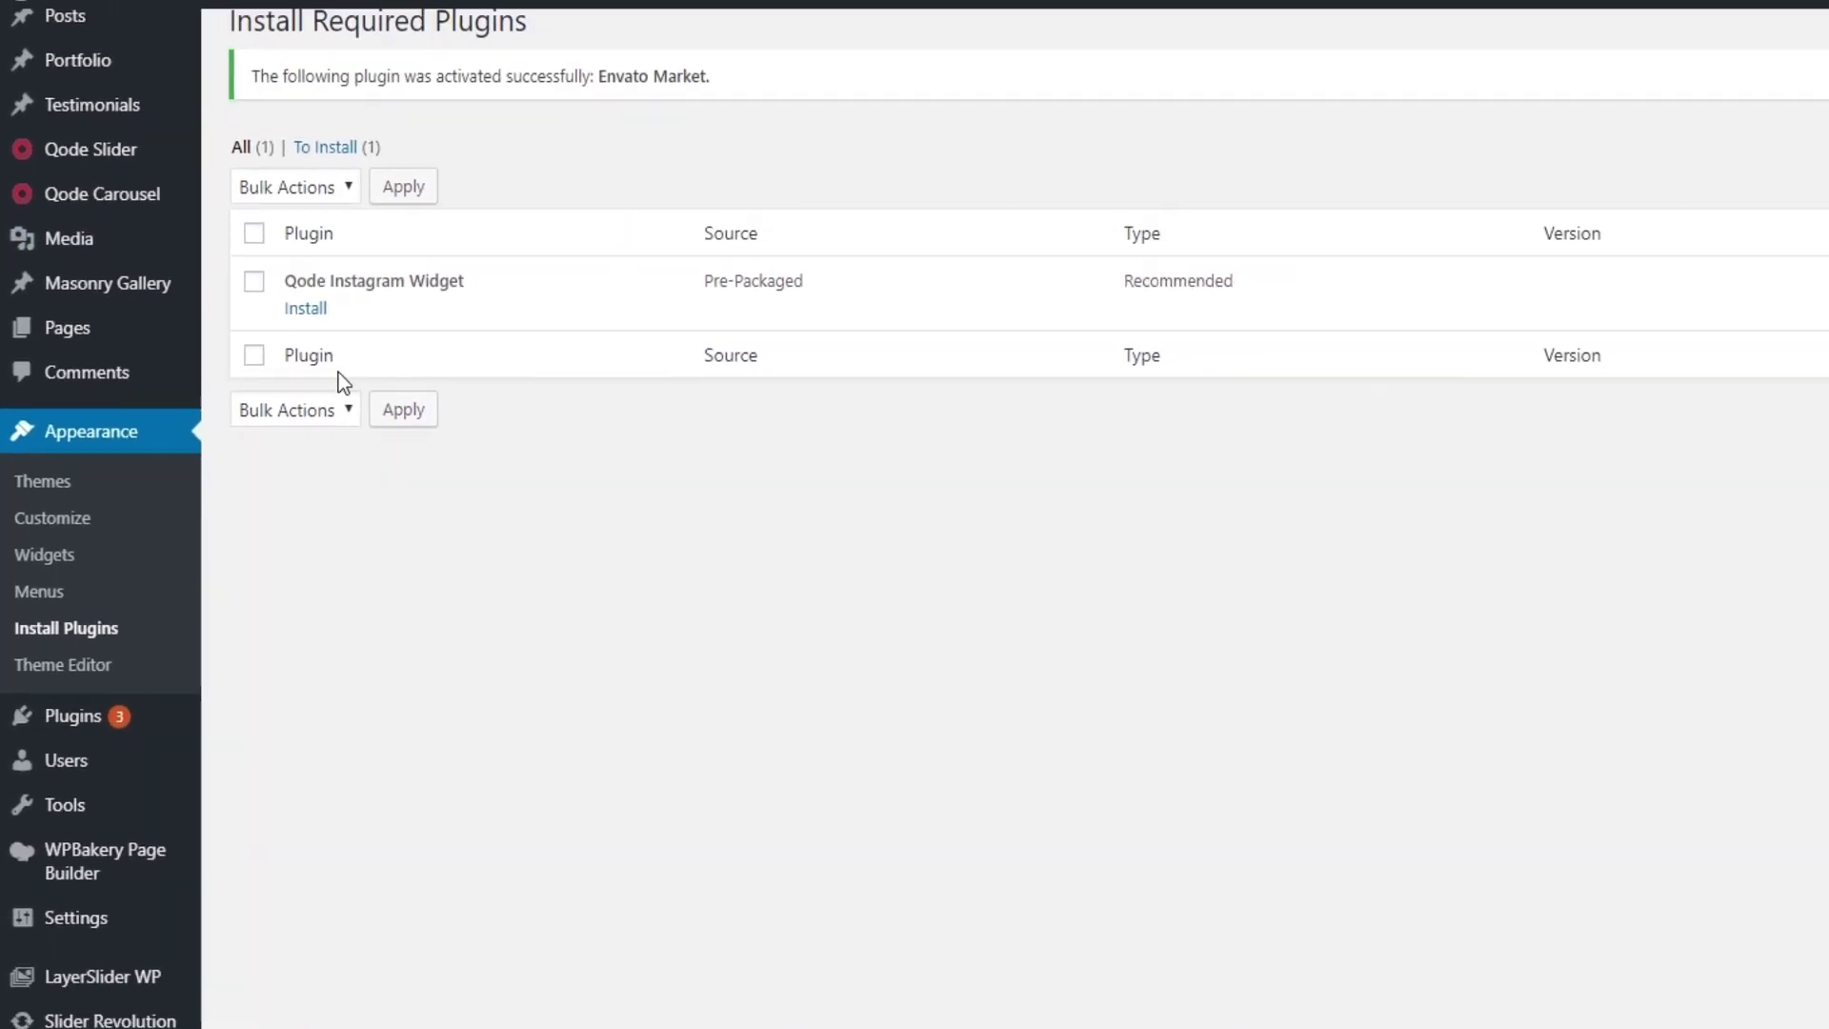
pyautogui.click(84, 40)
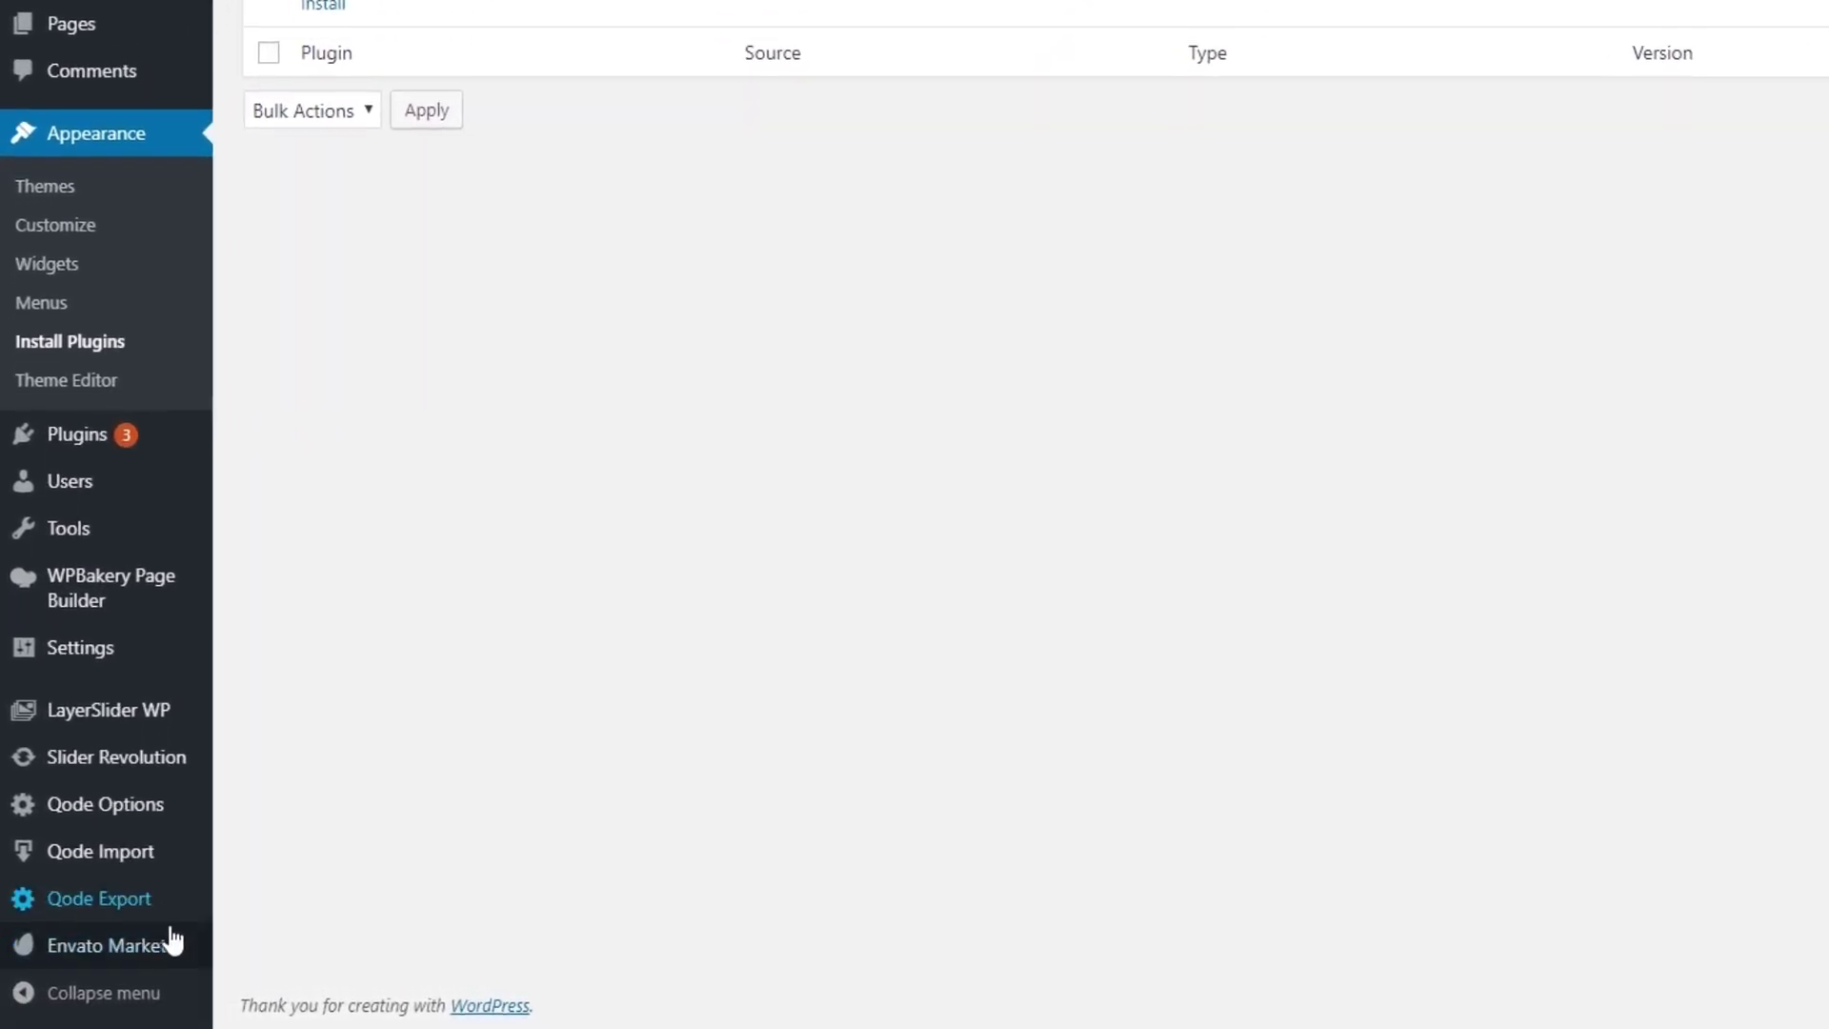
pyautogui.click(162, 945)
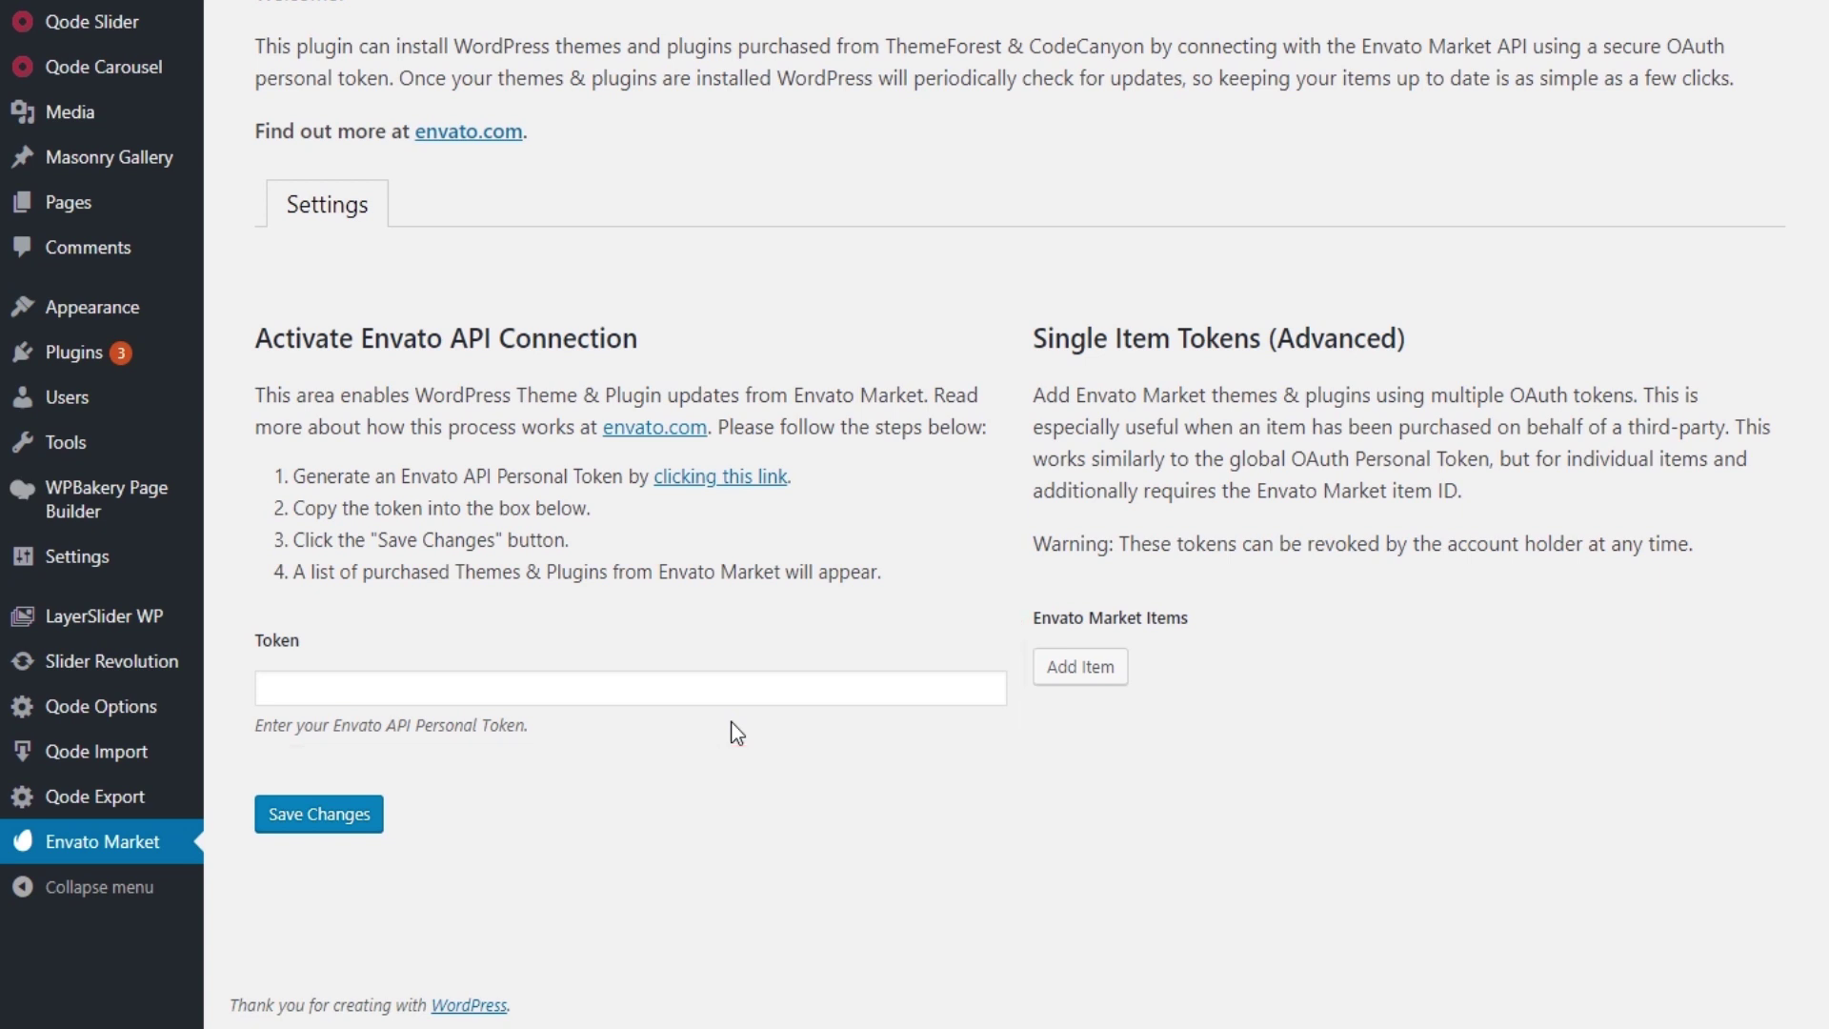
# Review the envato.com page on how the Envato Market plugin works and return to the plugin settings
pyautogui.click(674, 440)
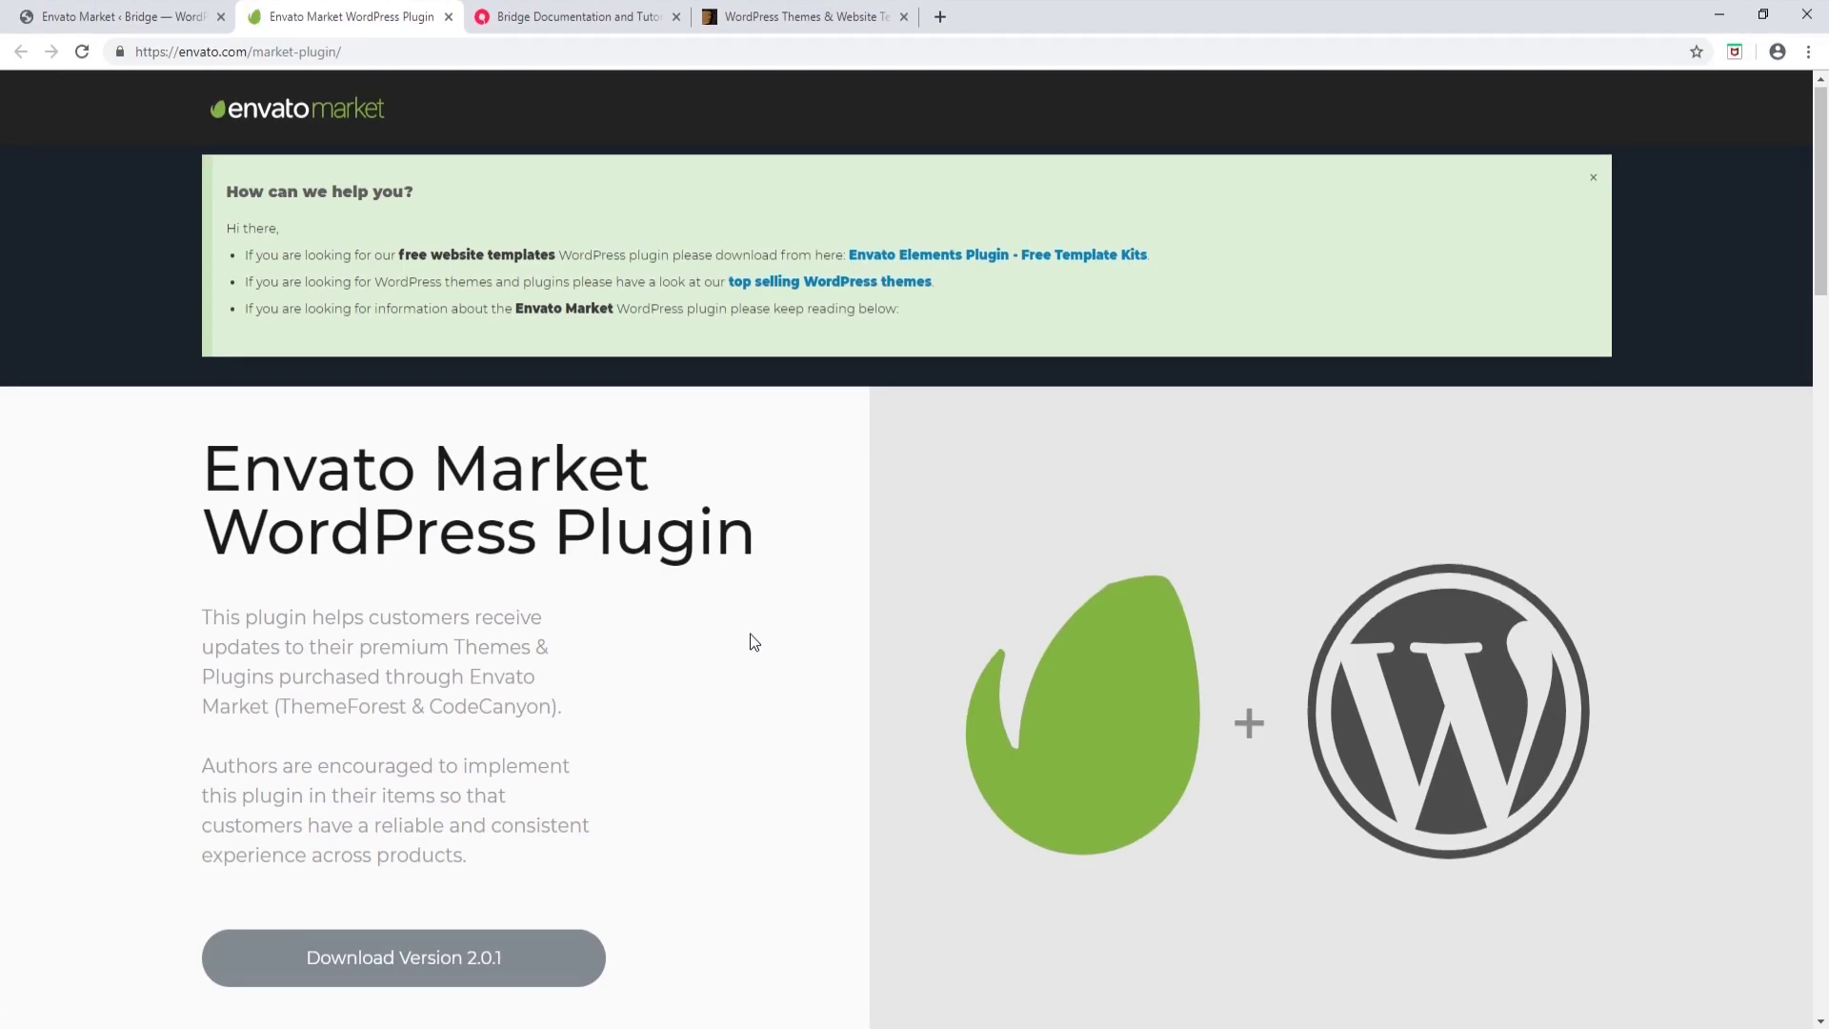
pyautogui.scroll(-8, 750, 633)
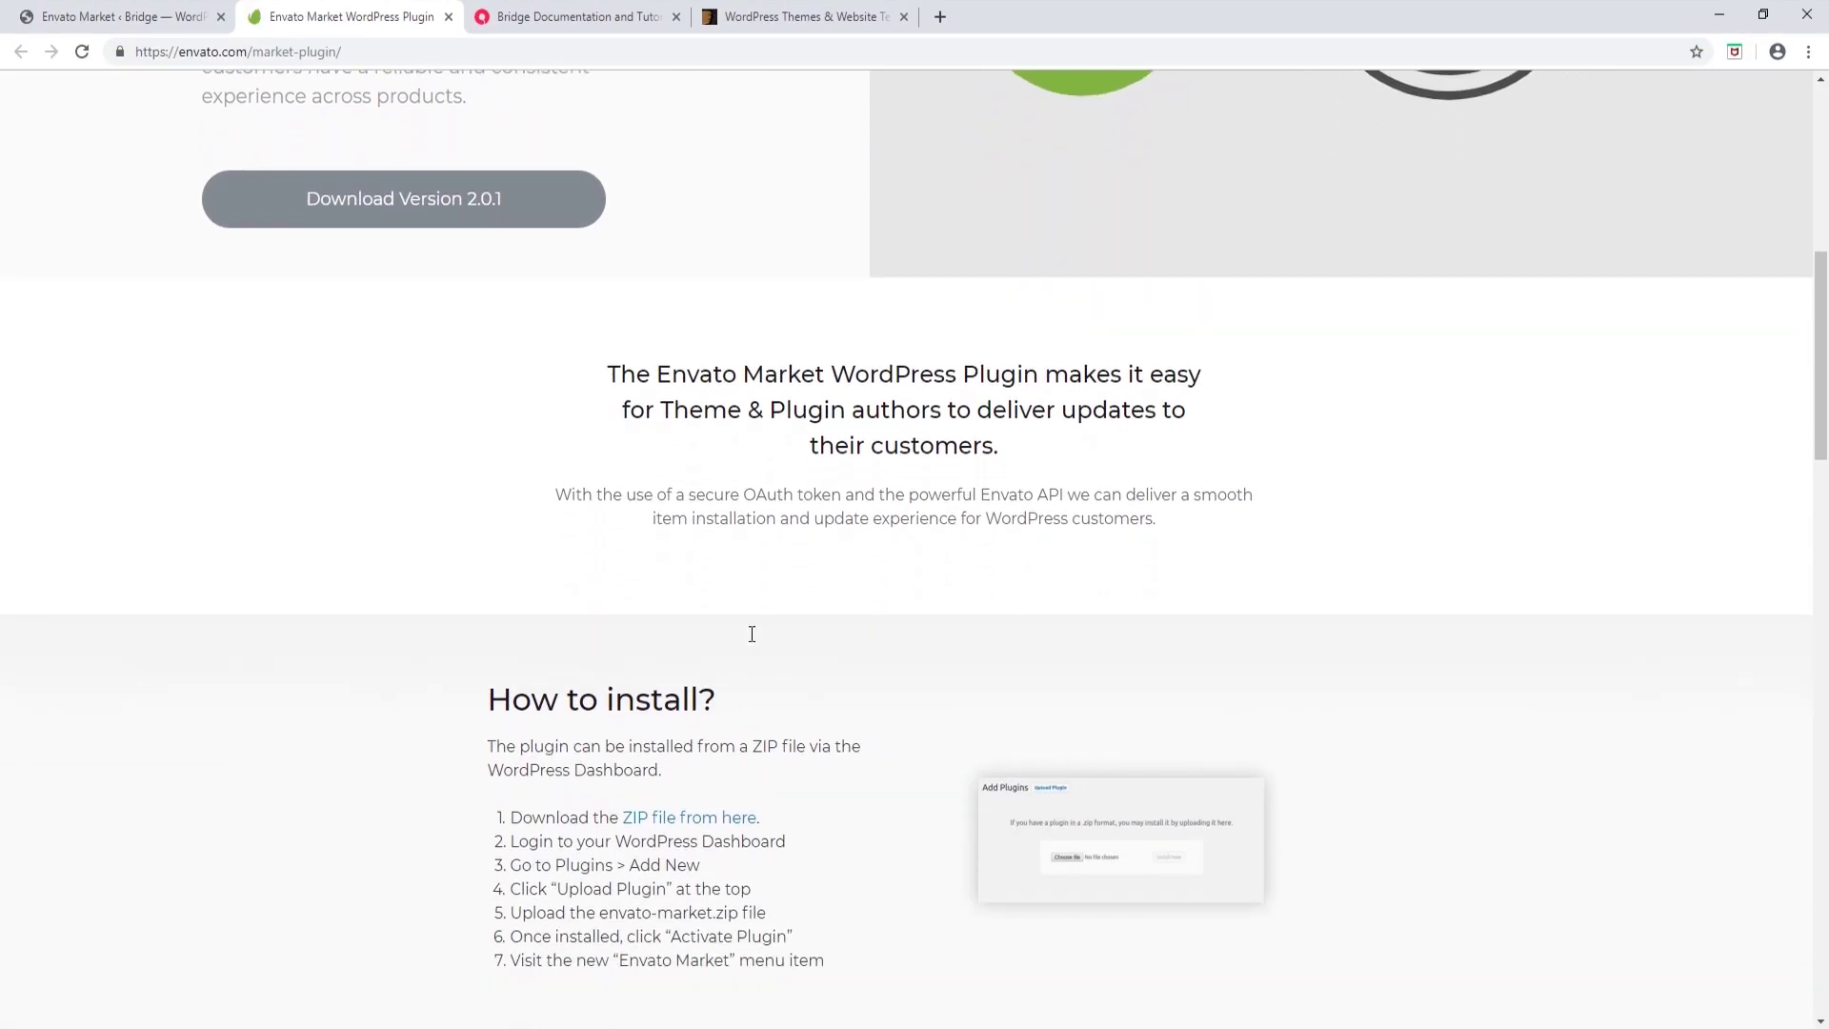
pyautogui.scroll(-6, 751, 634)
pyautogui.scroll(-6, 751, 632)
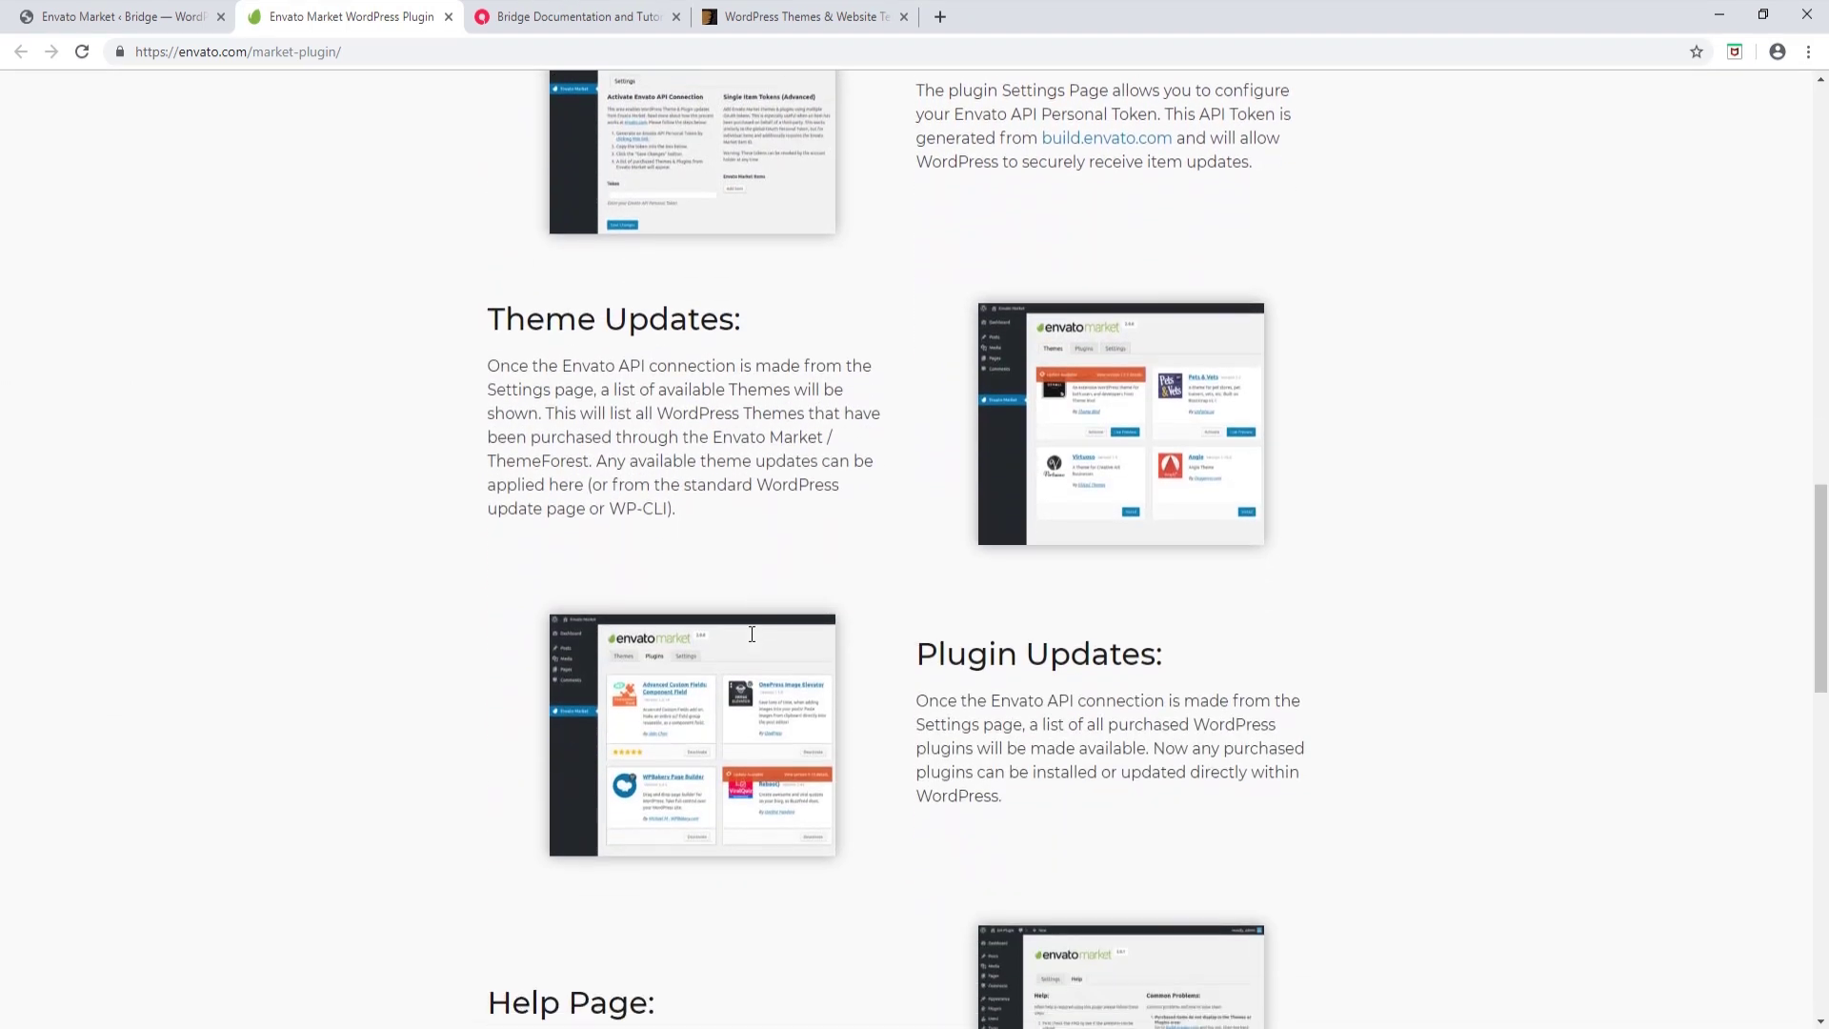
pyautogui.scroll(-1, 750, 632)
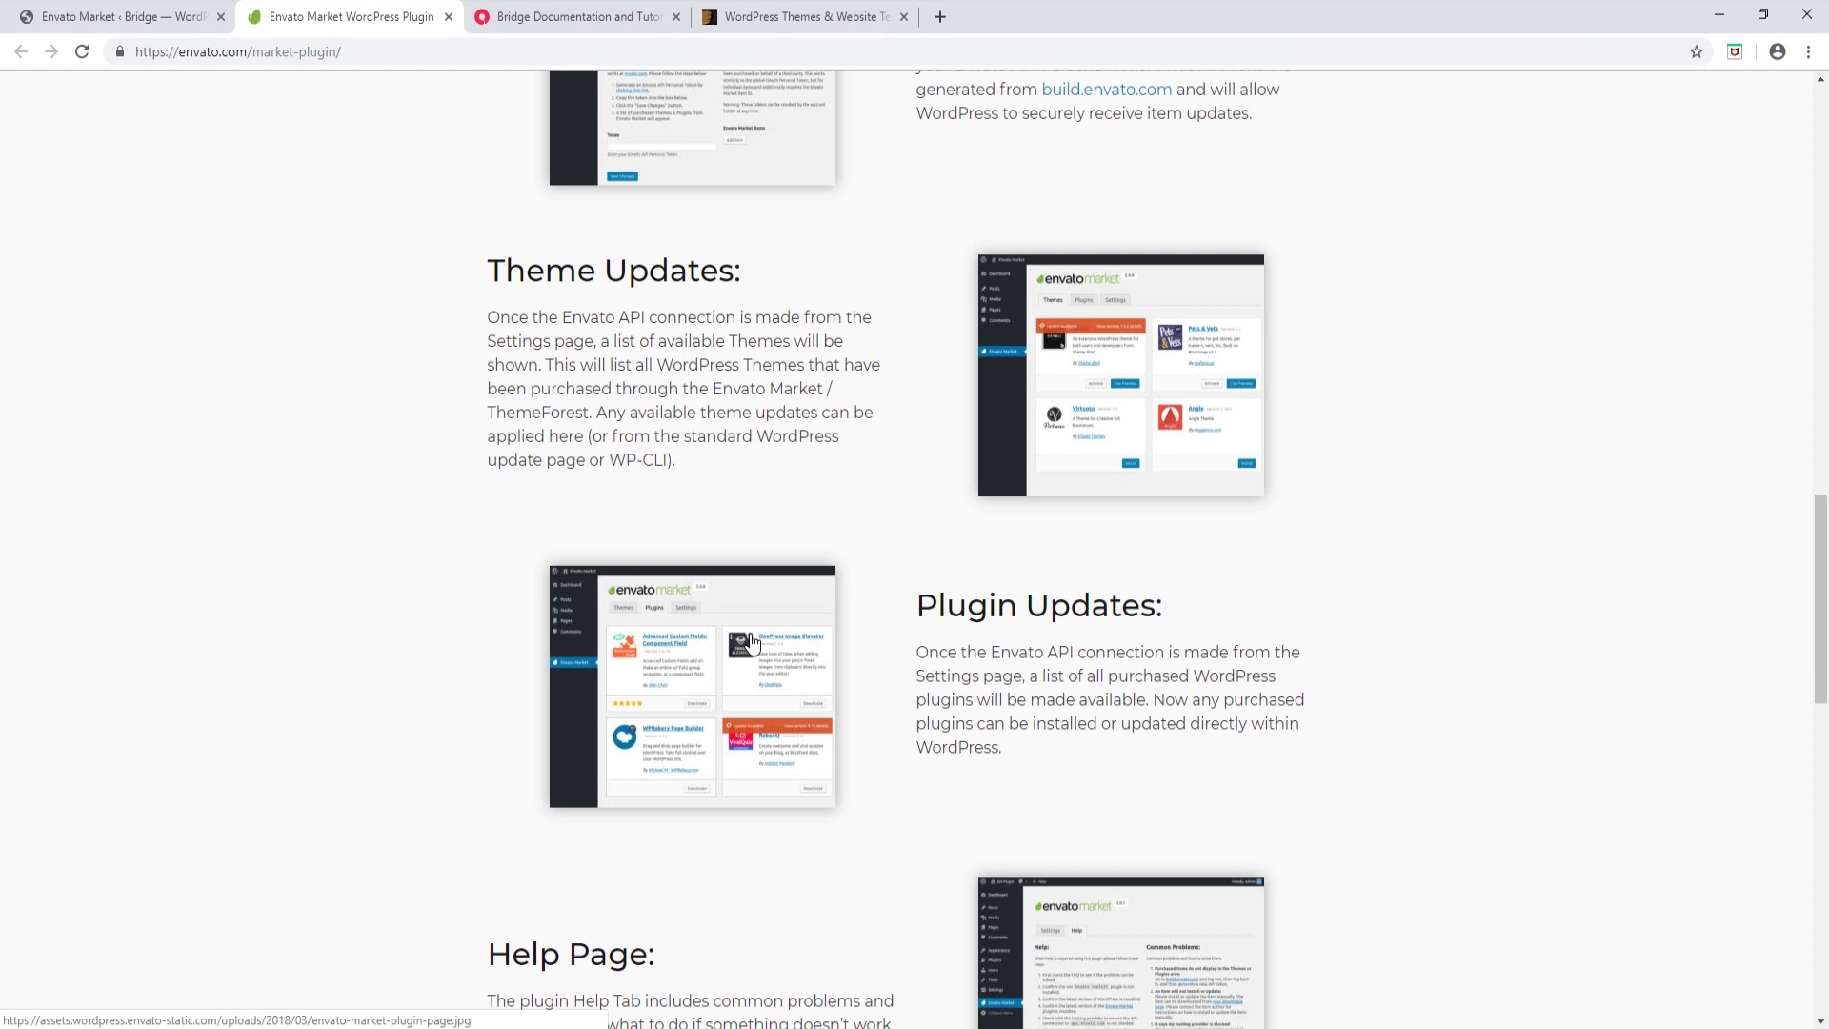
pyautogui.click(162, 11)
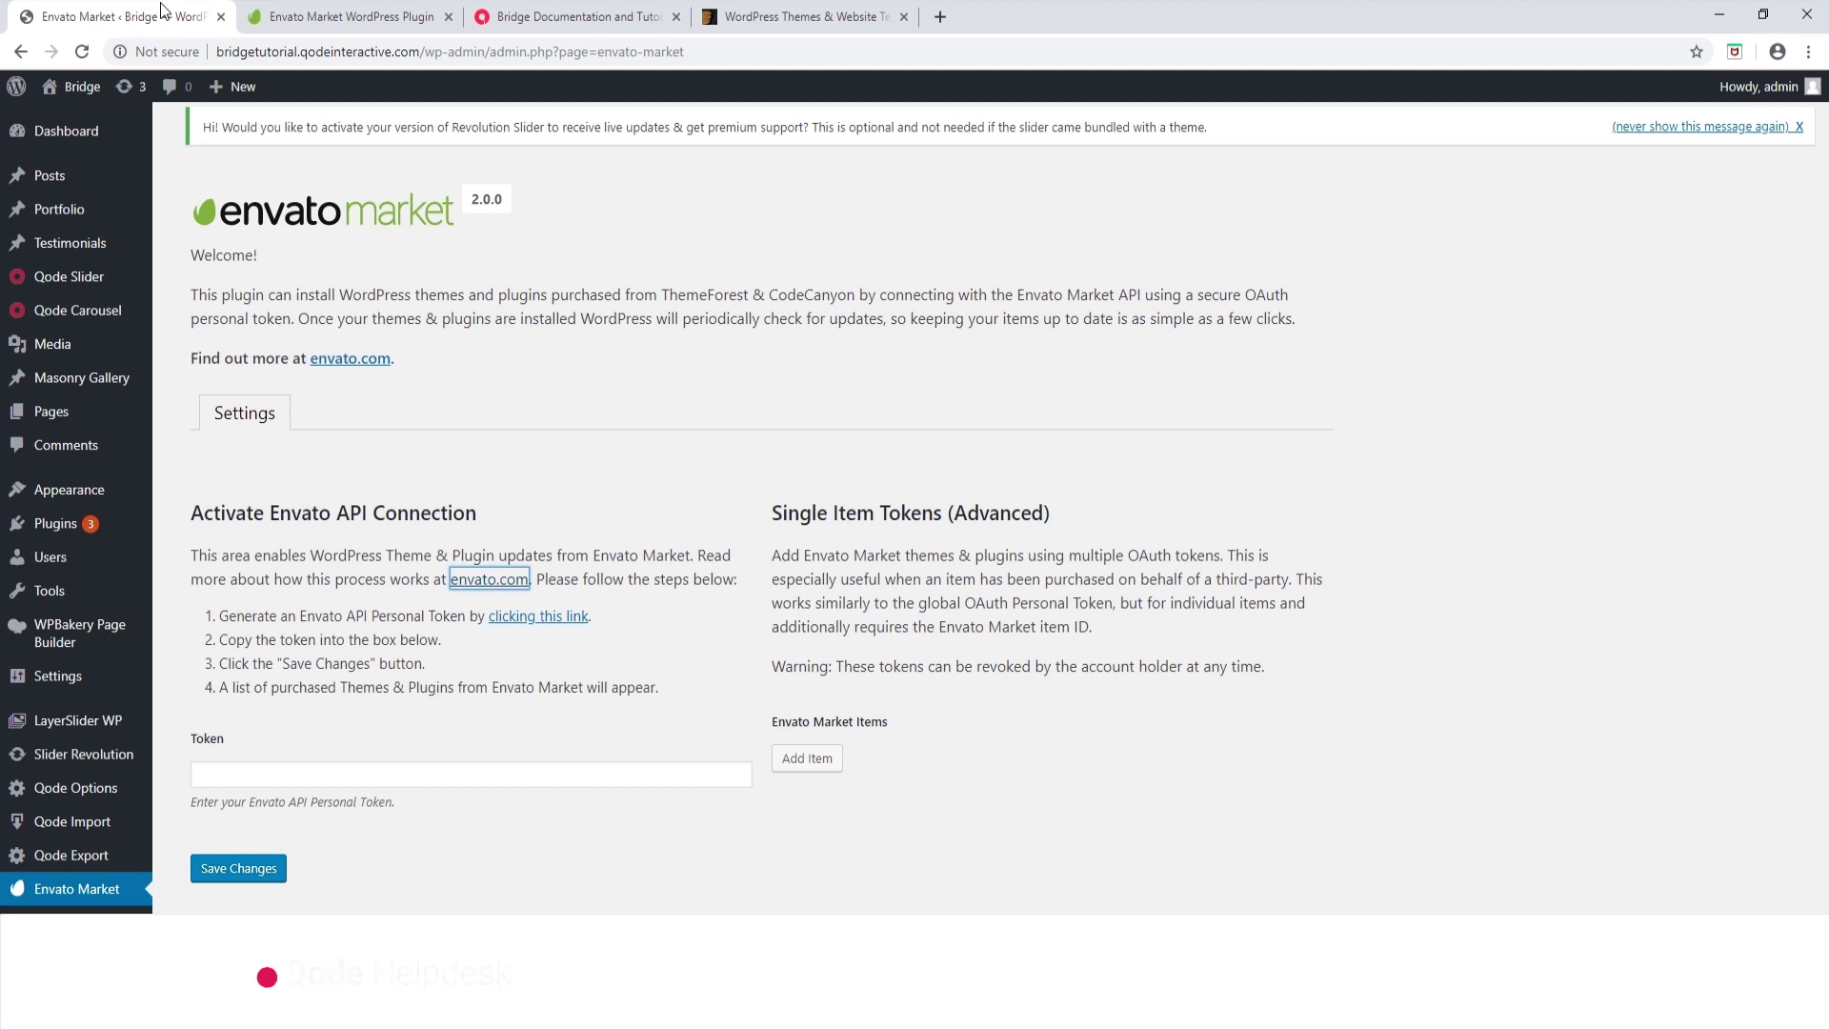
# Download the installable WordPress file only for the Bridge theme from the ThemeForest account's downloads
pyautogui.click(805, 16)
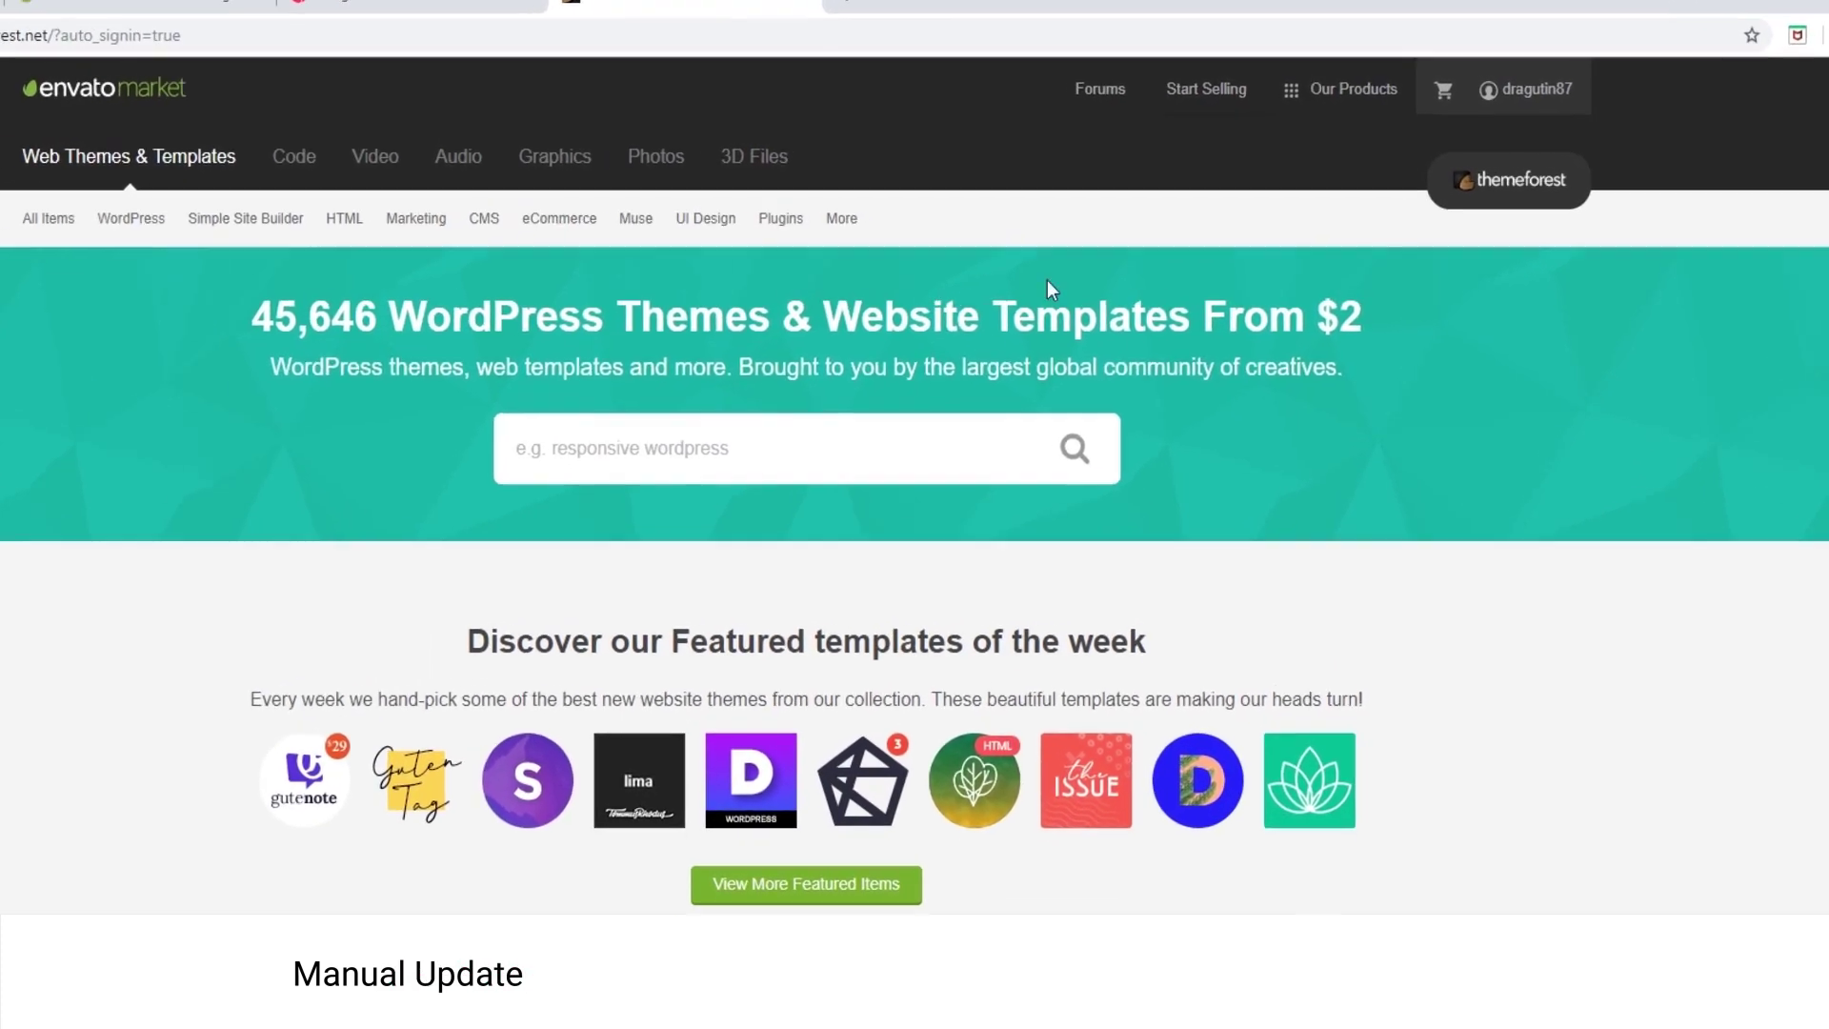
pyautogui.click(1529, 88)
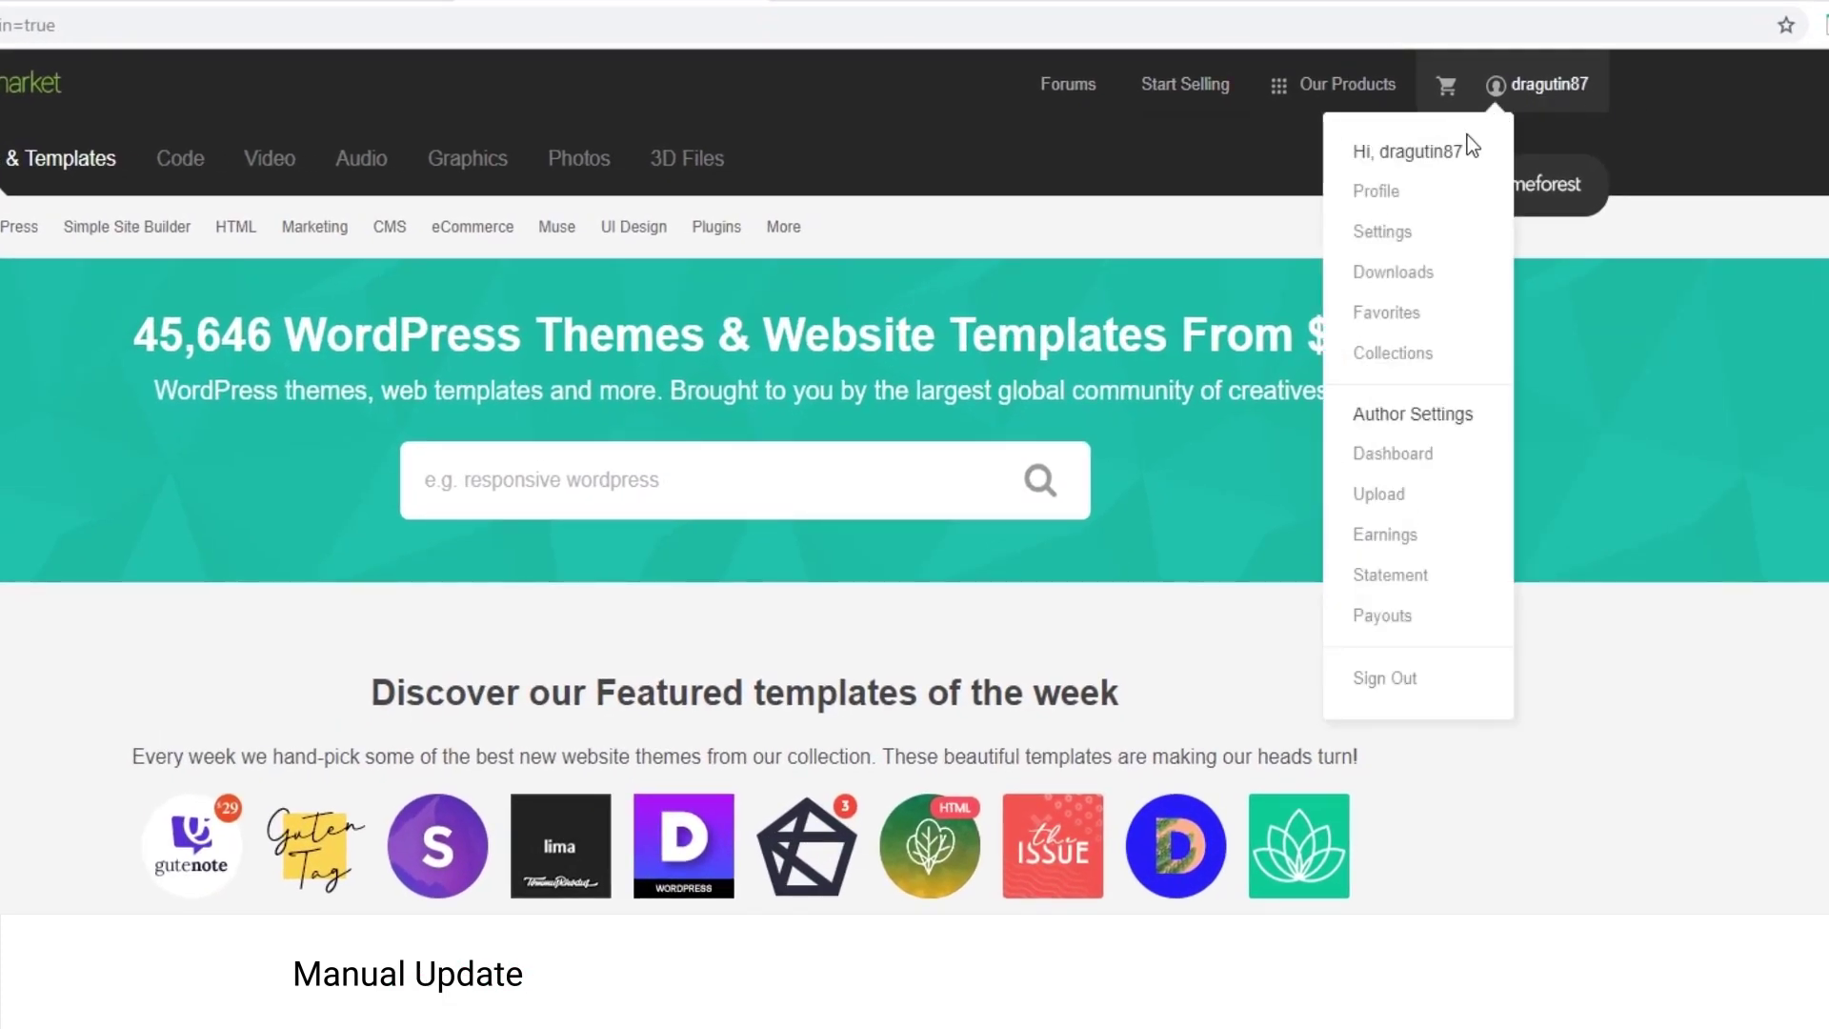
pyautogui.click(1390, 275)
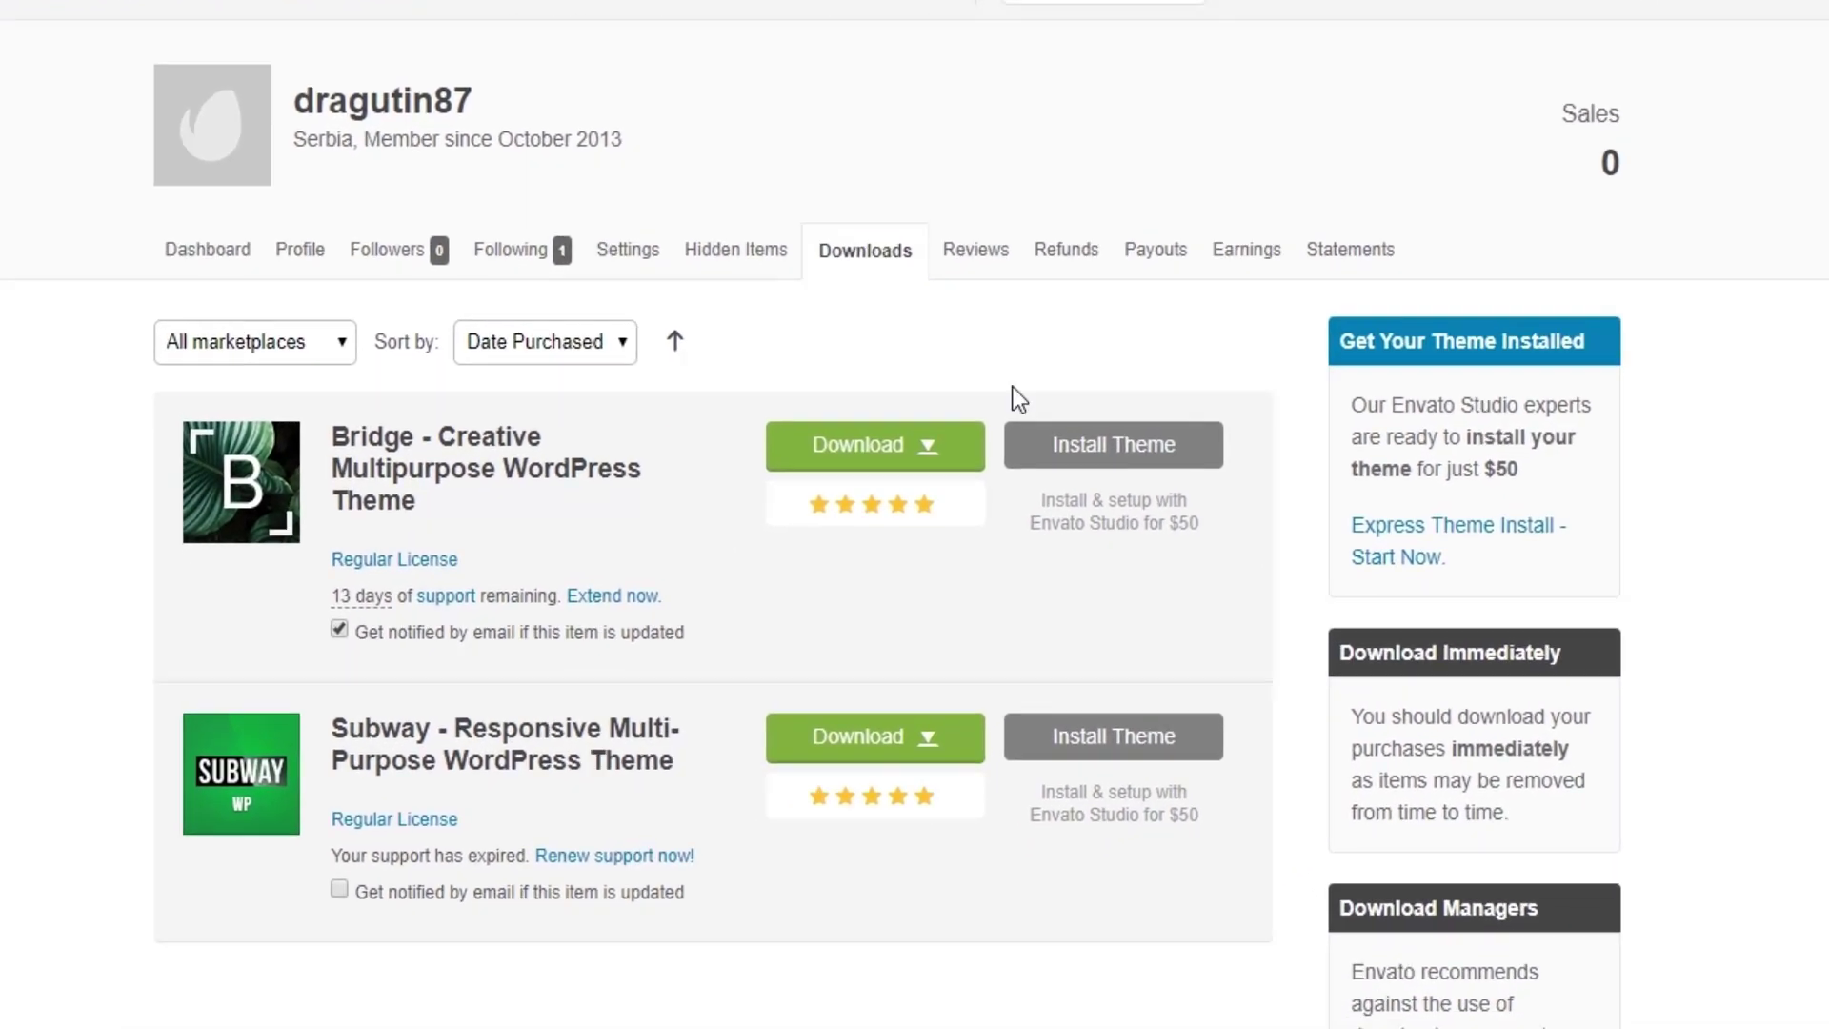
pyautogui.click(970, 460)
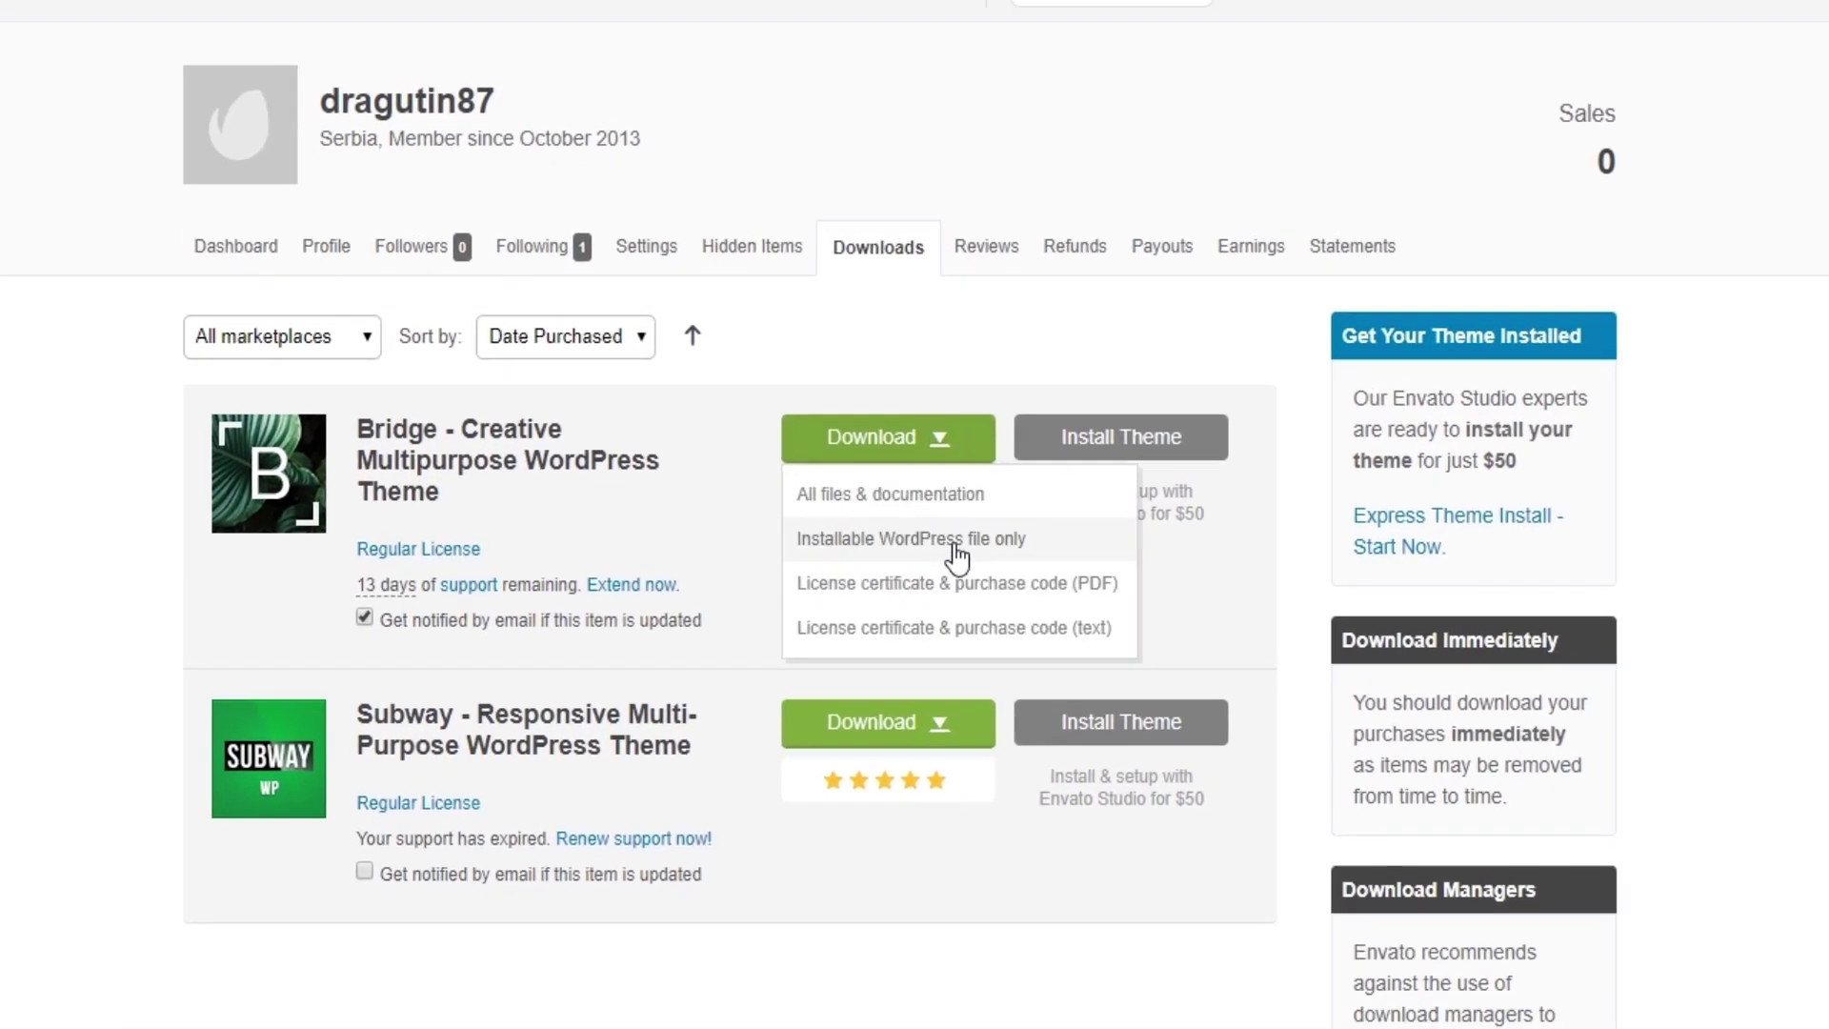
pyautogui.click(953, 544)
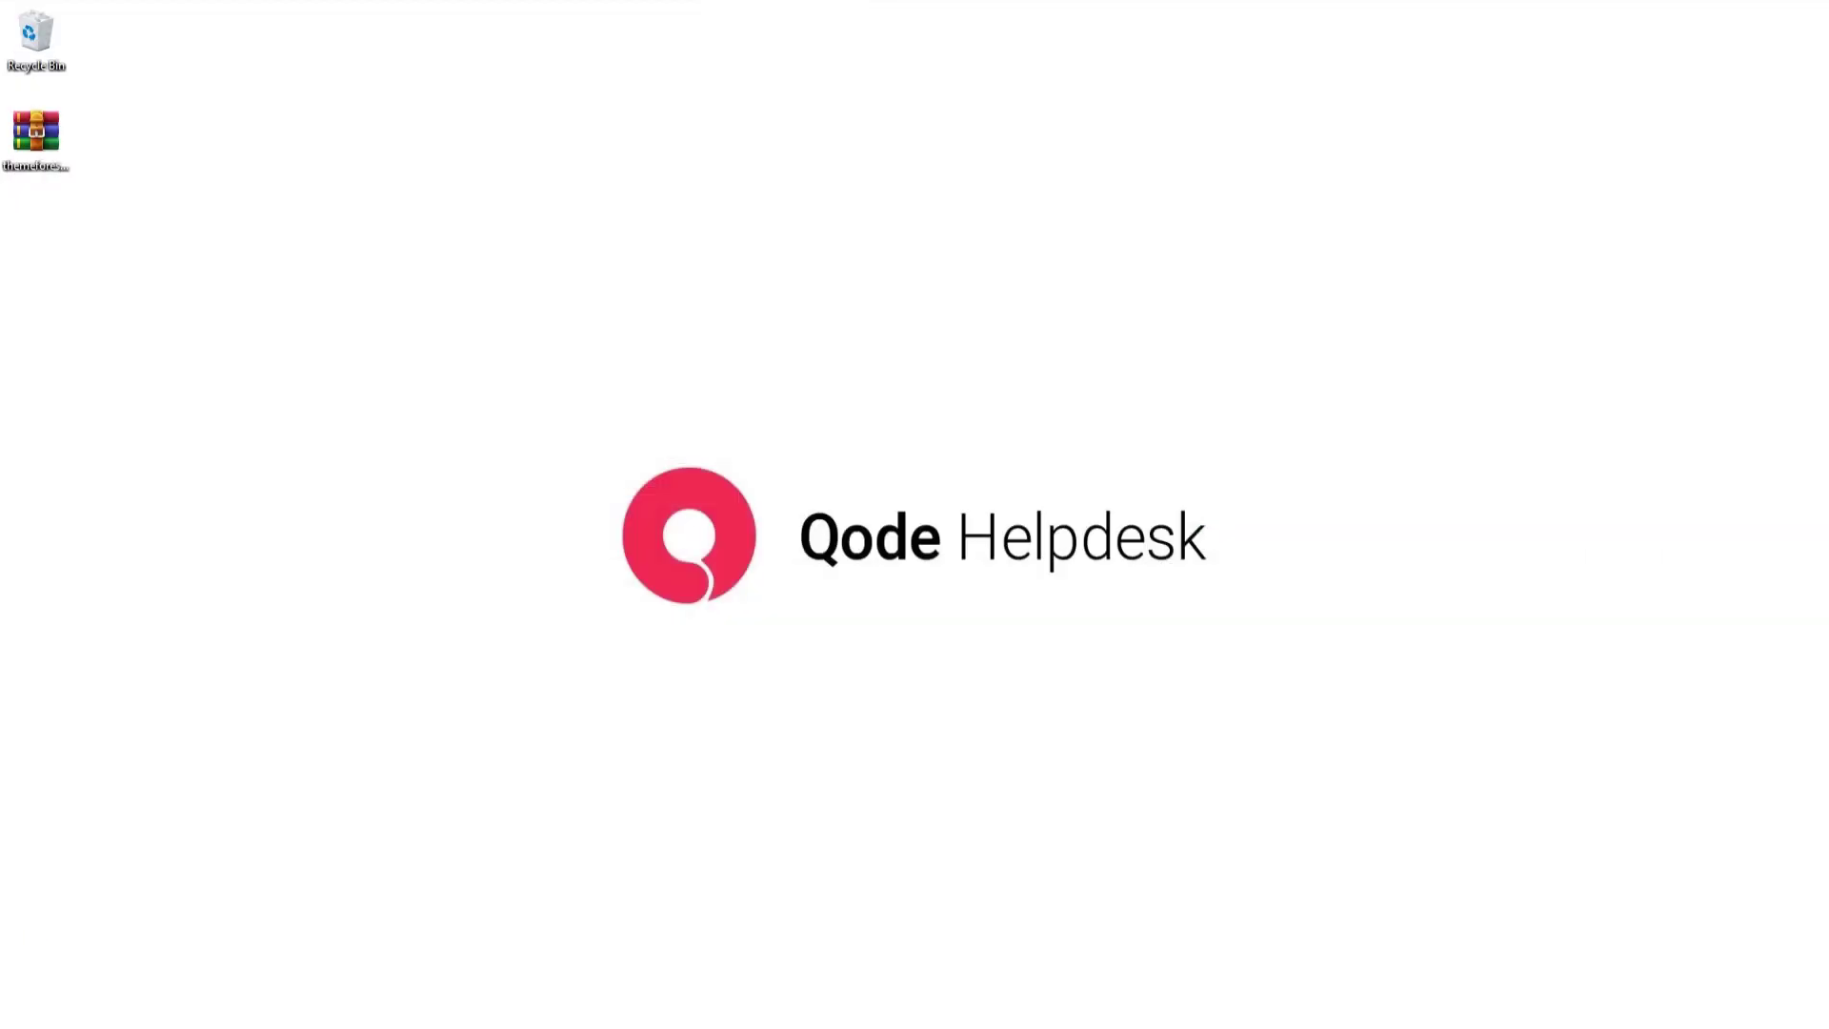
# Extract the bridge folder from the downloaded theme ZIP to the desktop and close the archive
pyautogui.doubleClick(35, 122)
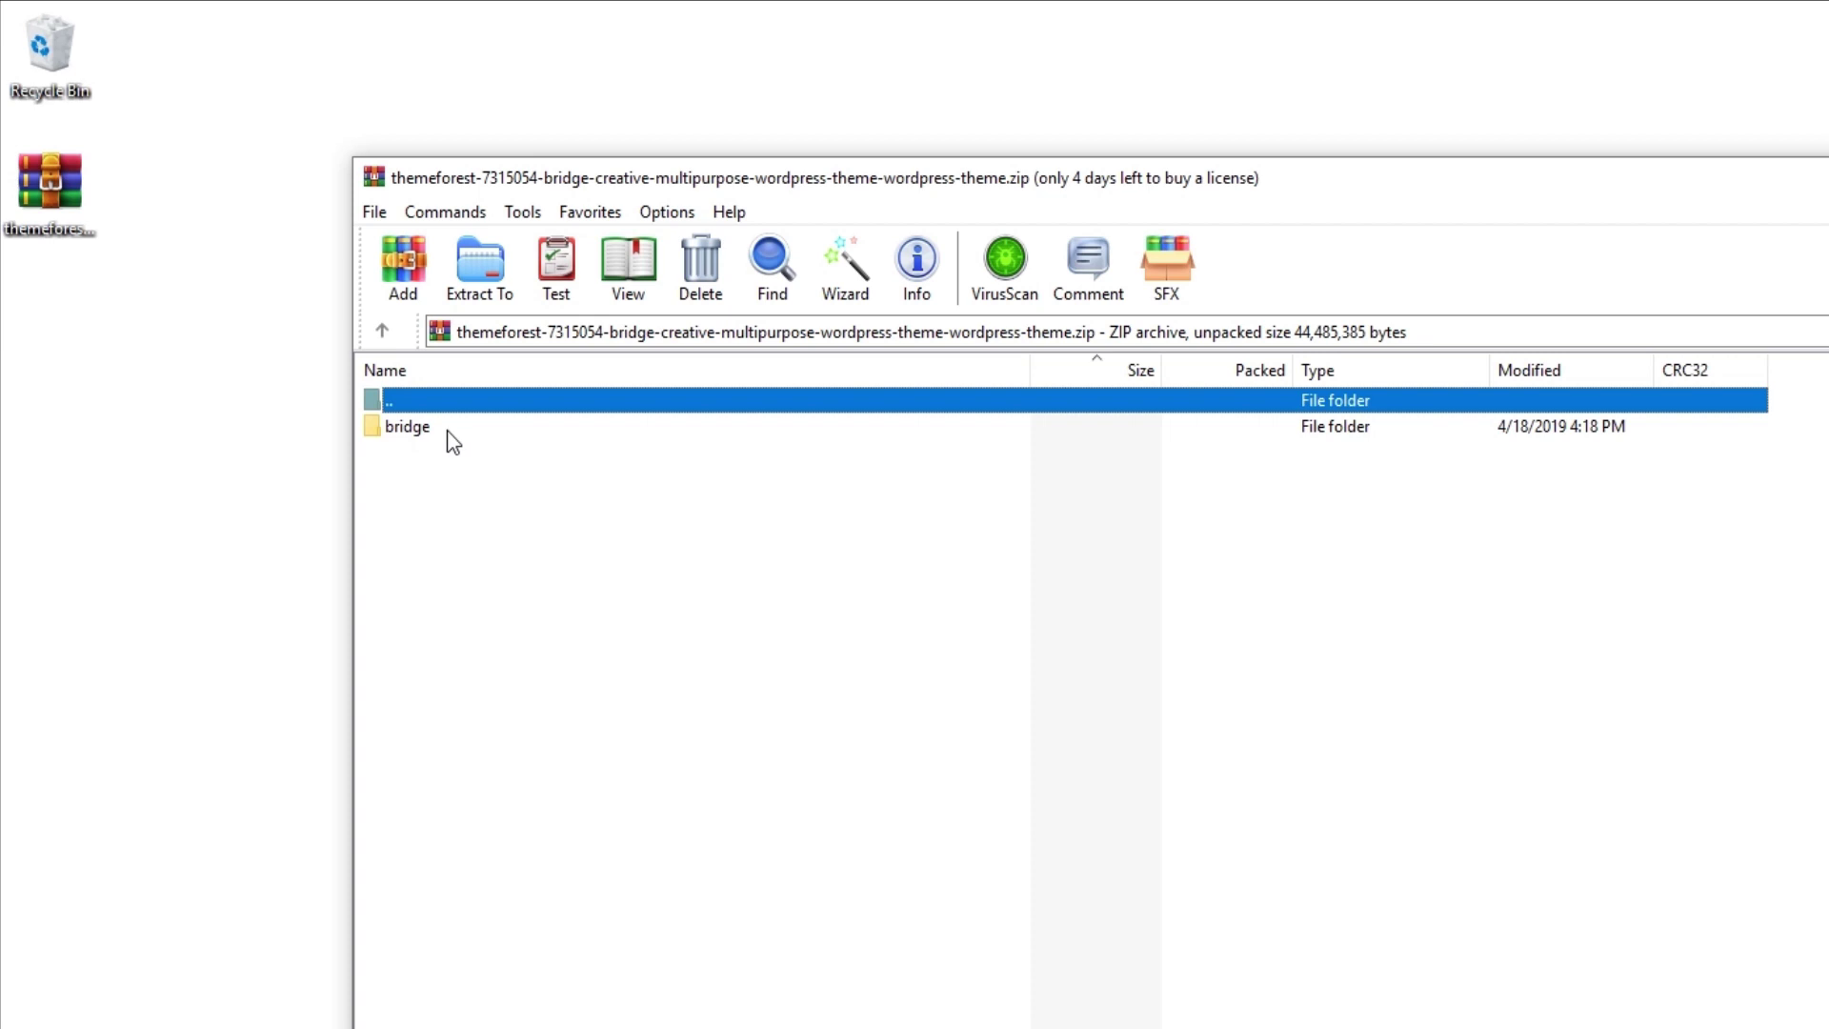
pyautogui.moveTo(428, 437); pyautogui.dragTo(224, 406)
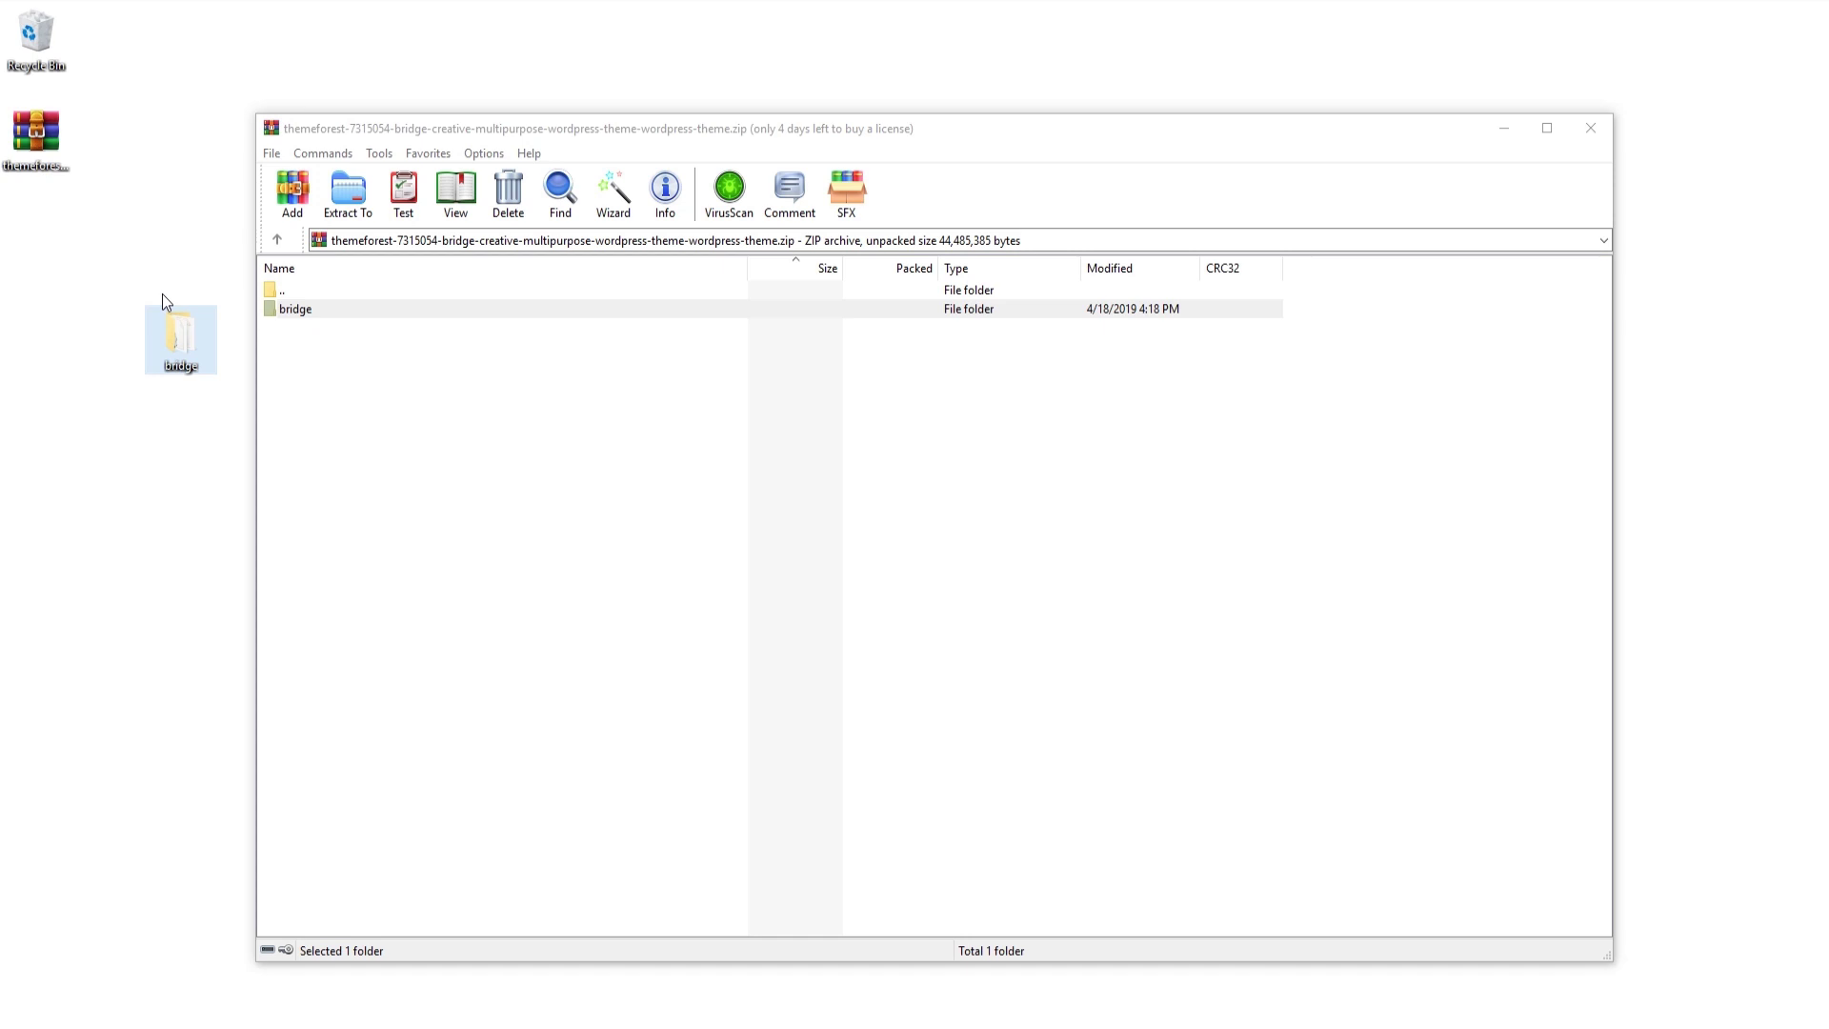
pyautogui.click(1590, 127)
# Switch to the browser, view filezilla-project.org in a new tab, and dismiss the download bar
pyautogui.click(297, 1008)
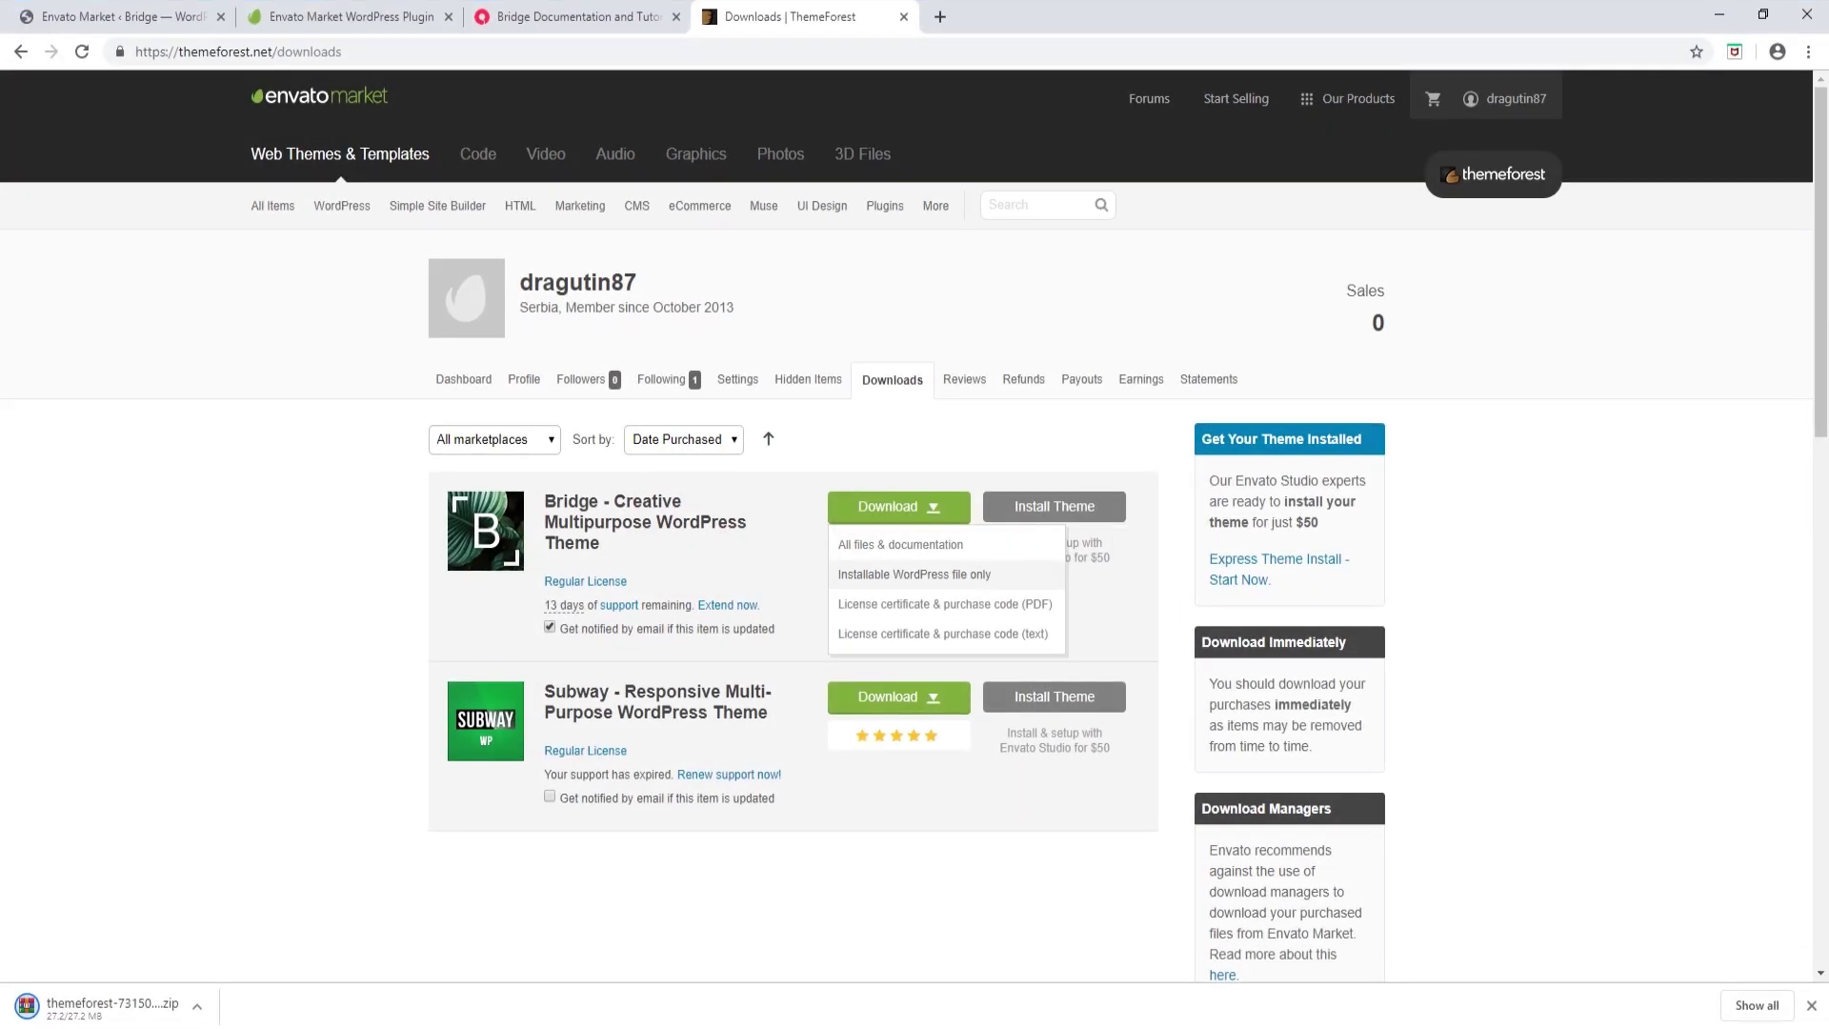
pyautogui.click(939, 16)
pyautogui.write('file')
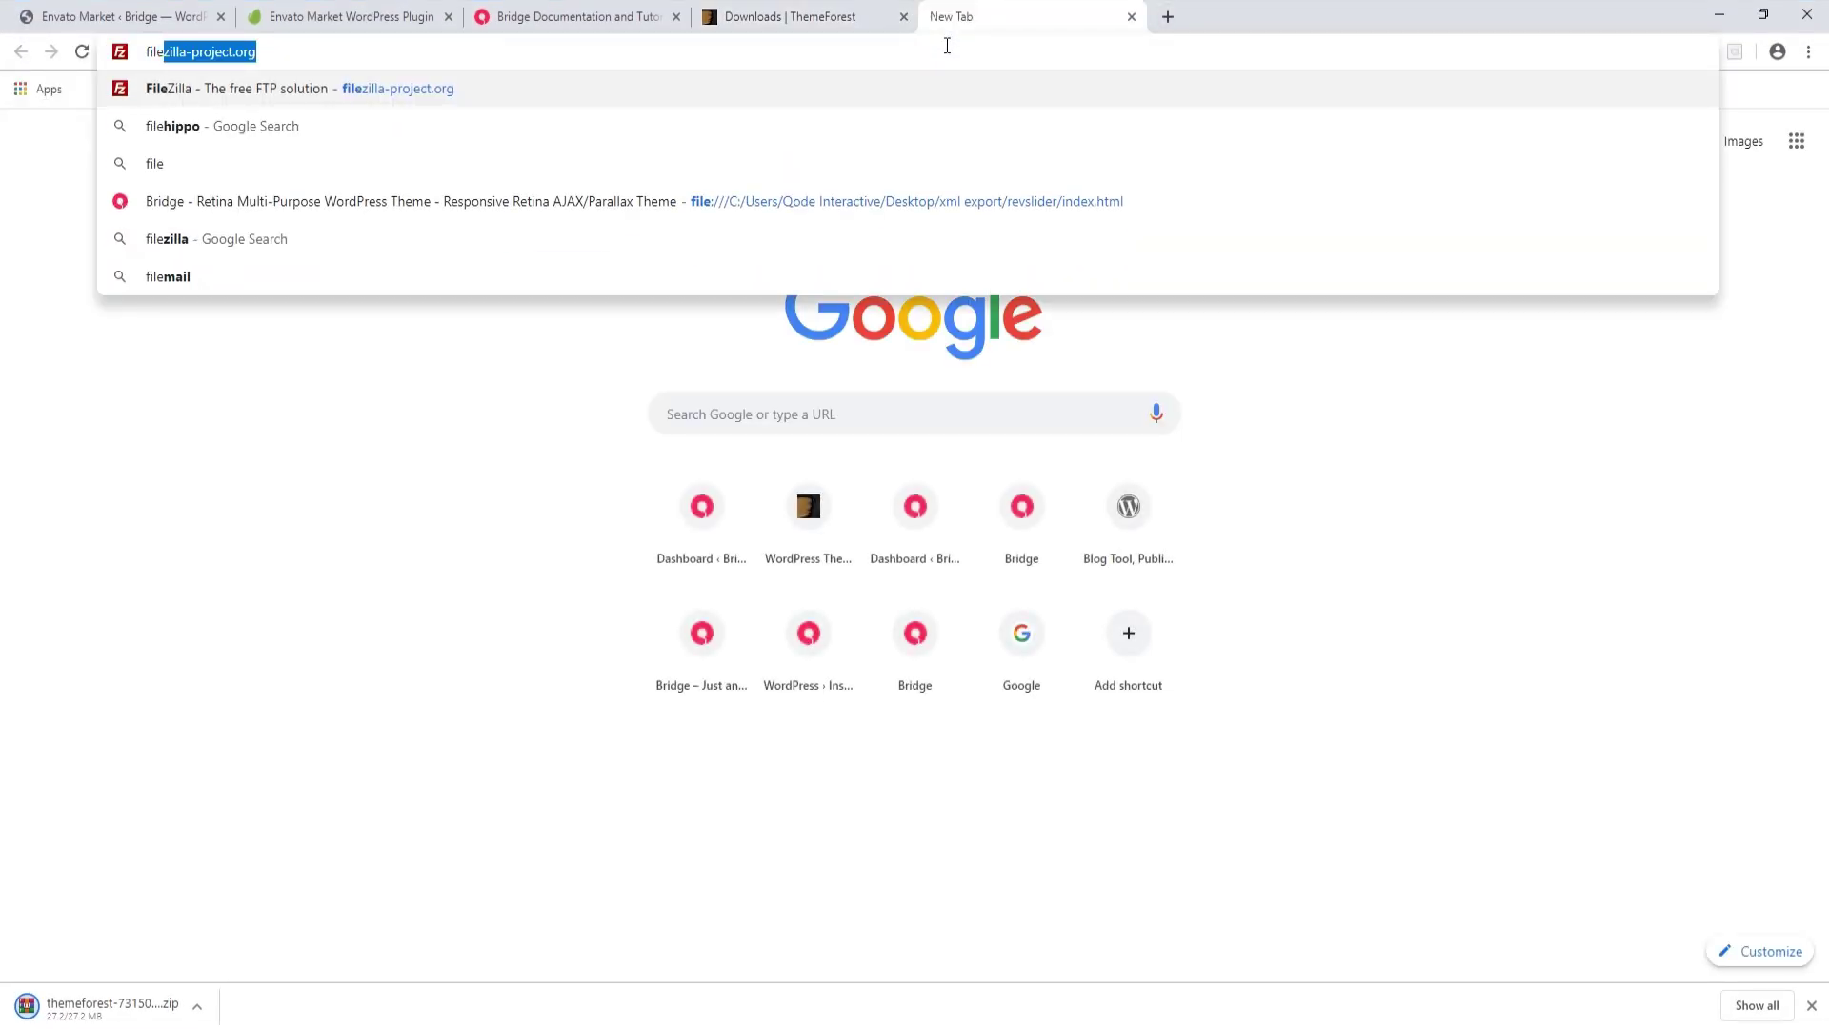
pyautogui.press('Return')
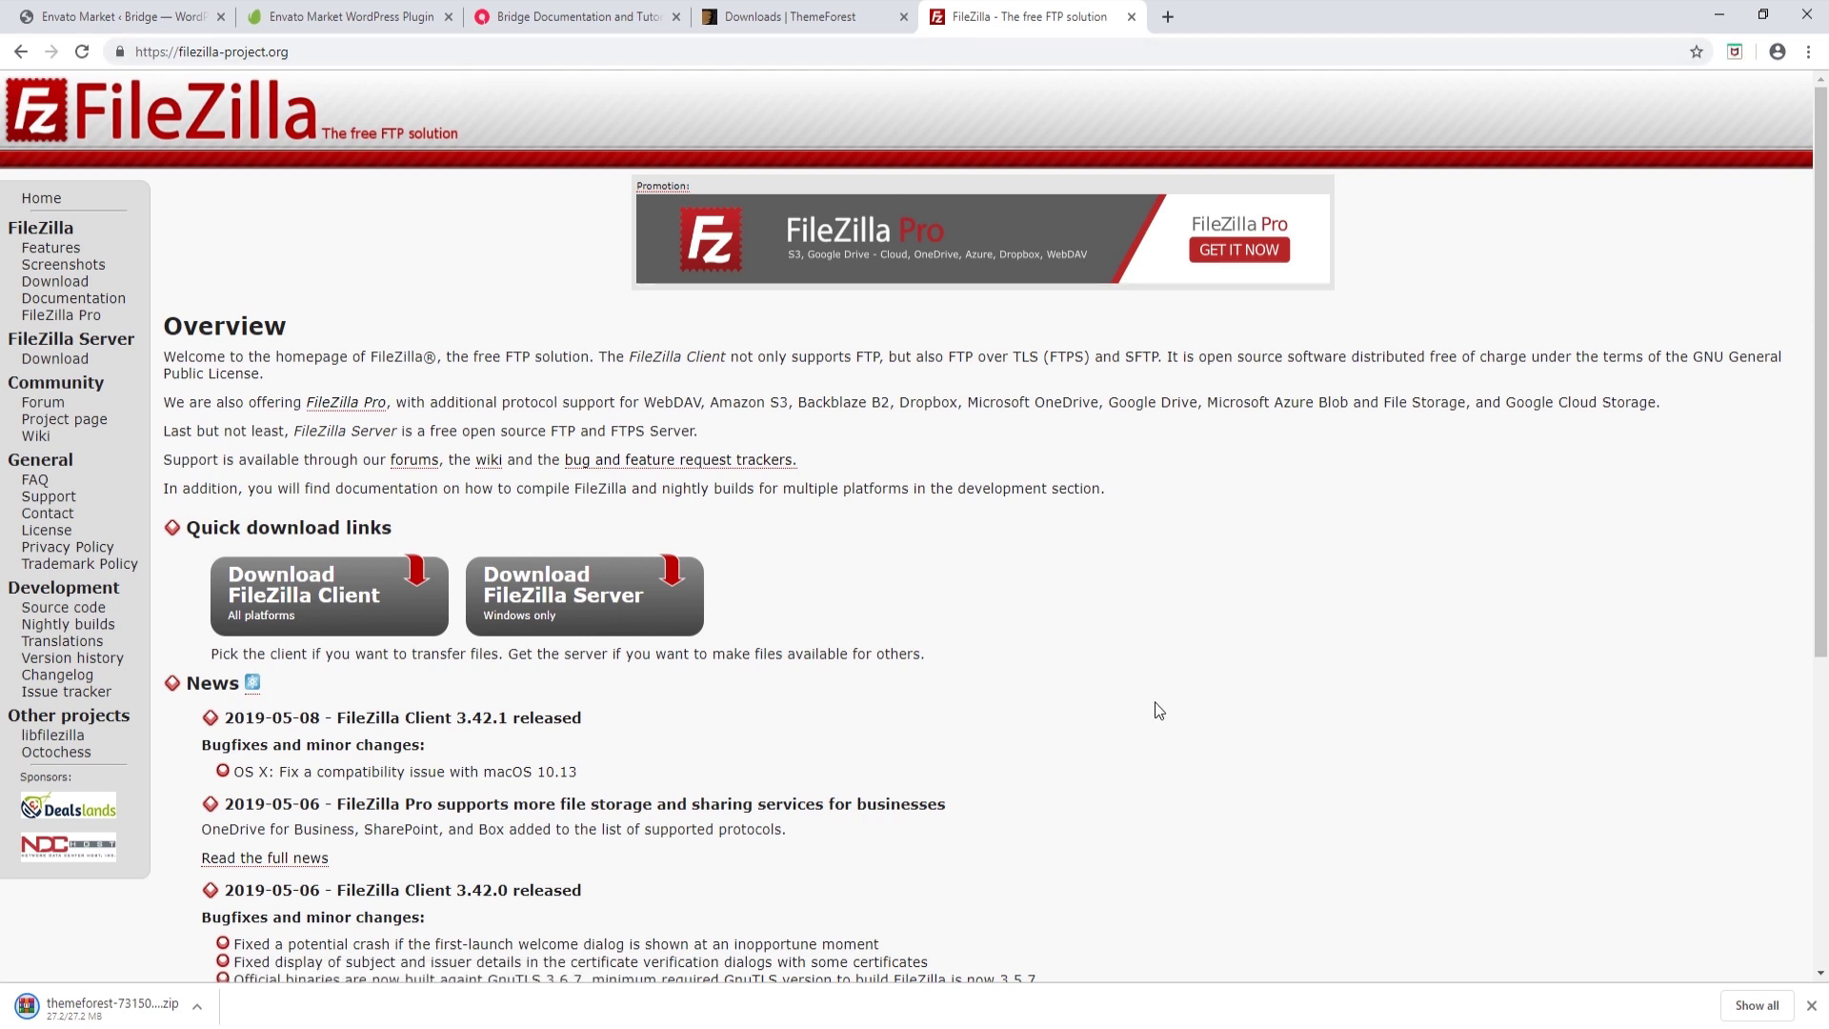
pyautogui.click(1811, 1005)
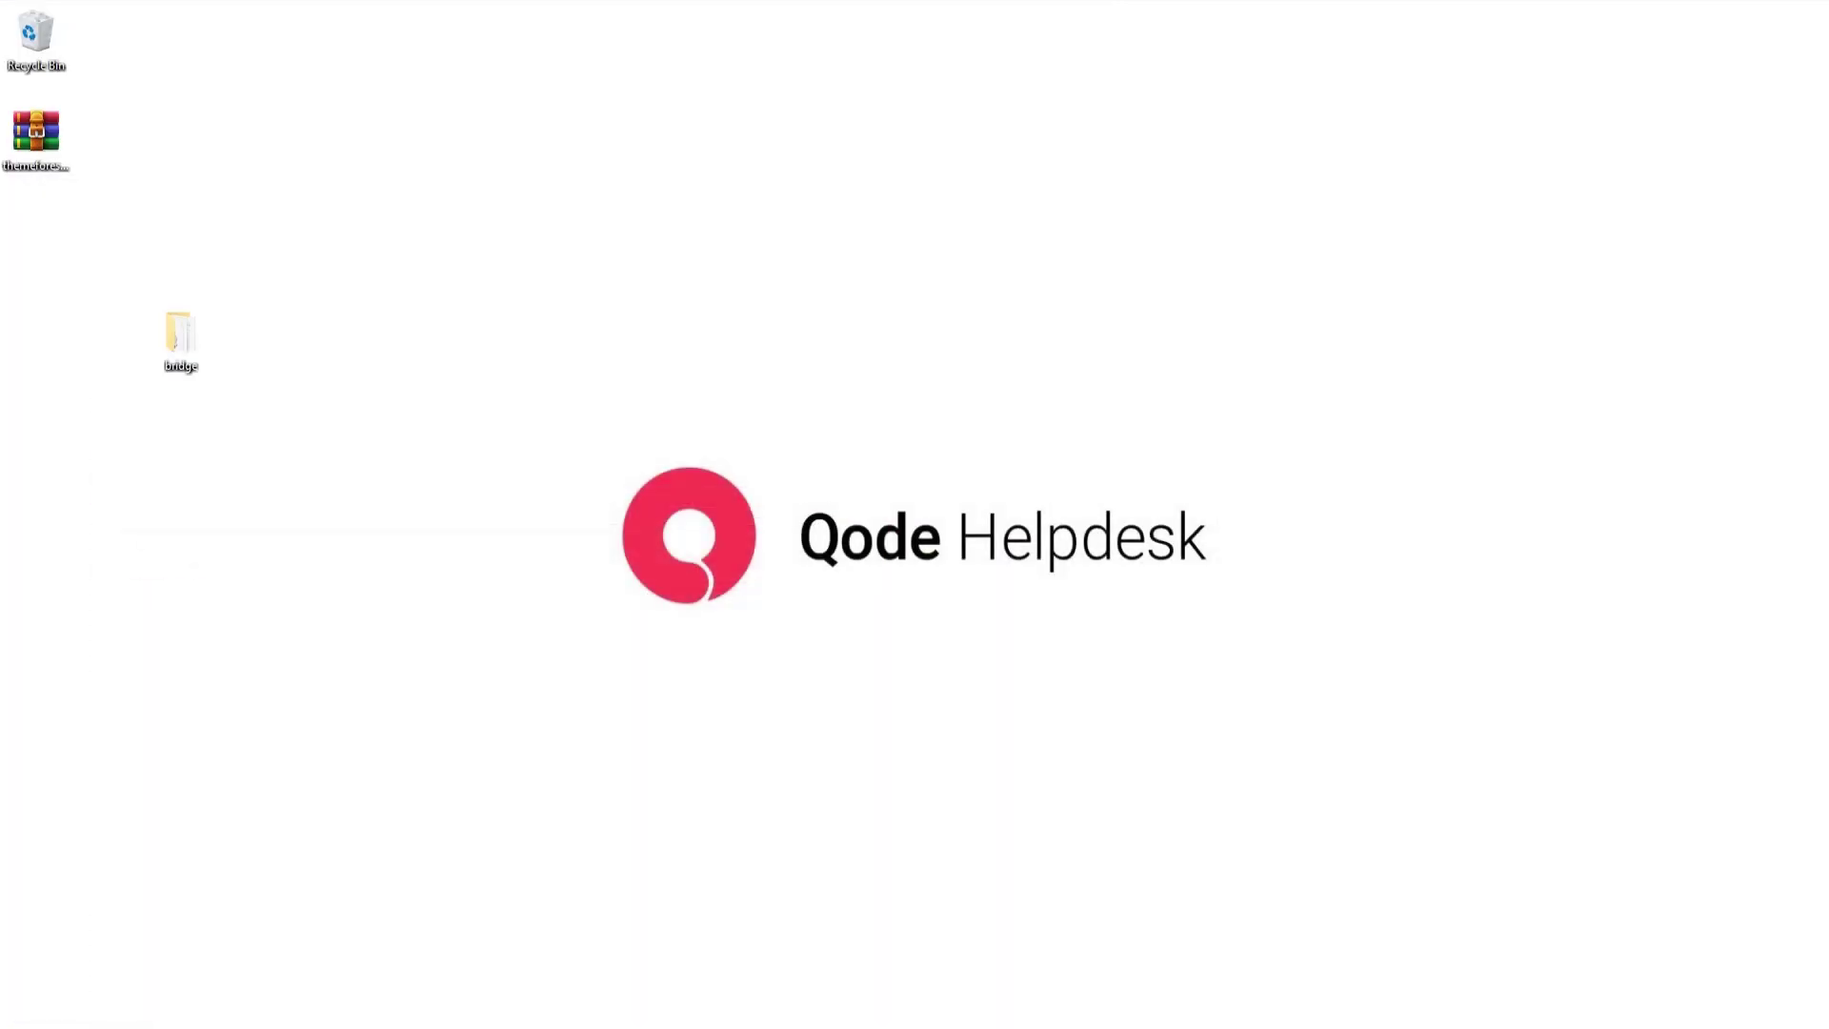
# Launch the FileZilla desktop app and connect to the saved site's server
pyautogui.press('super')
pyautogui.write('file')
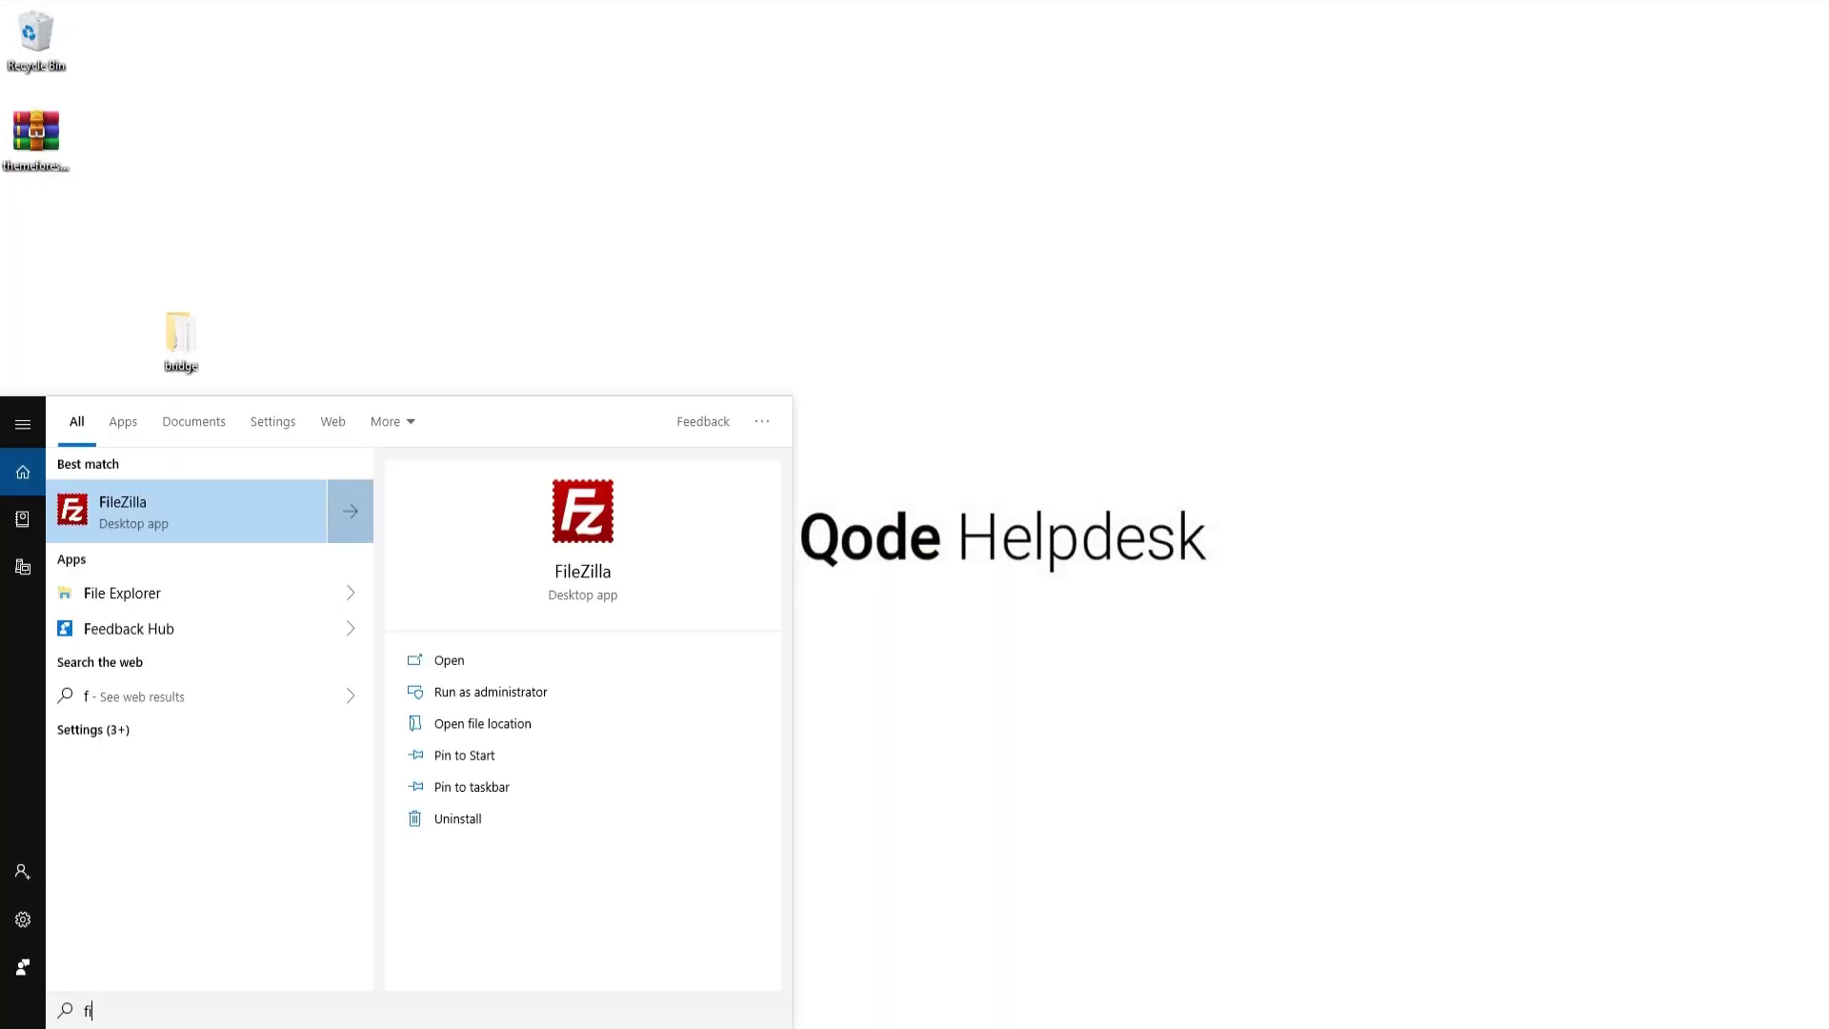
pyautogui.click(238, 495)
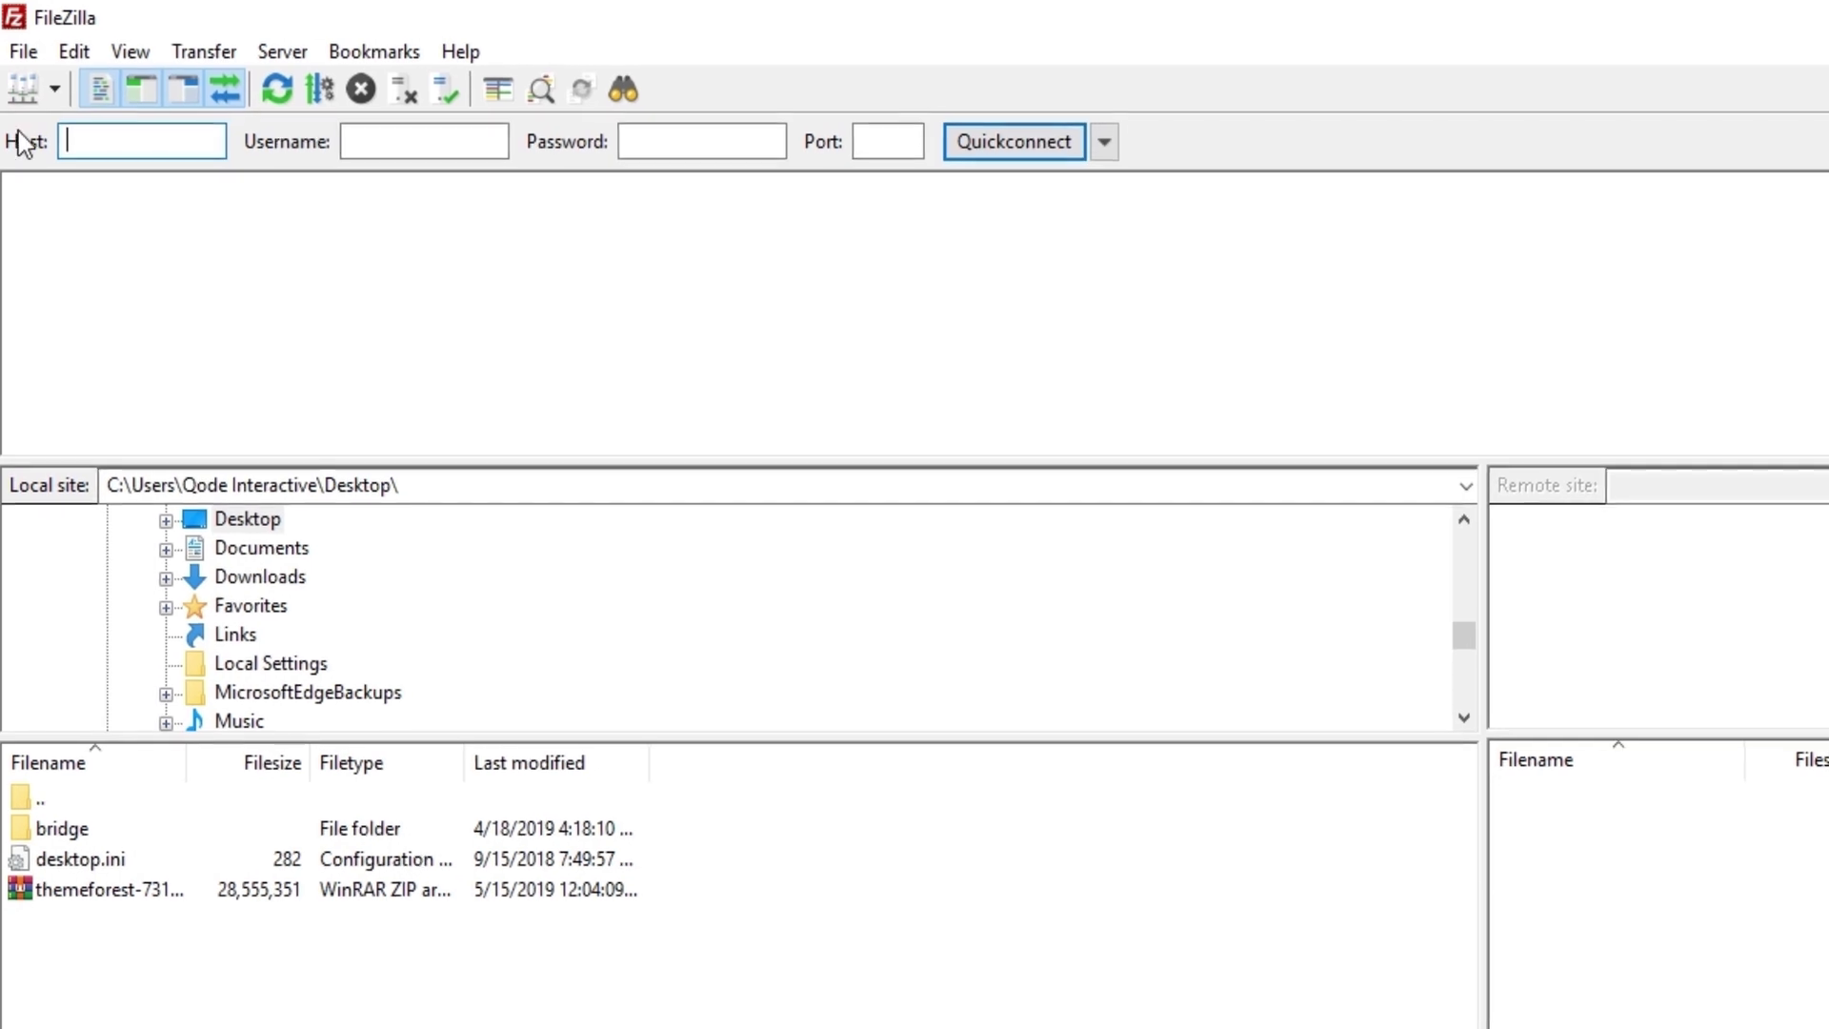
pyautogui.click(54, 89)
pyautogui.click(59, 144)
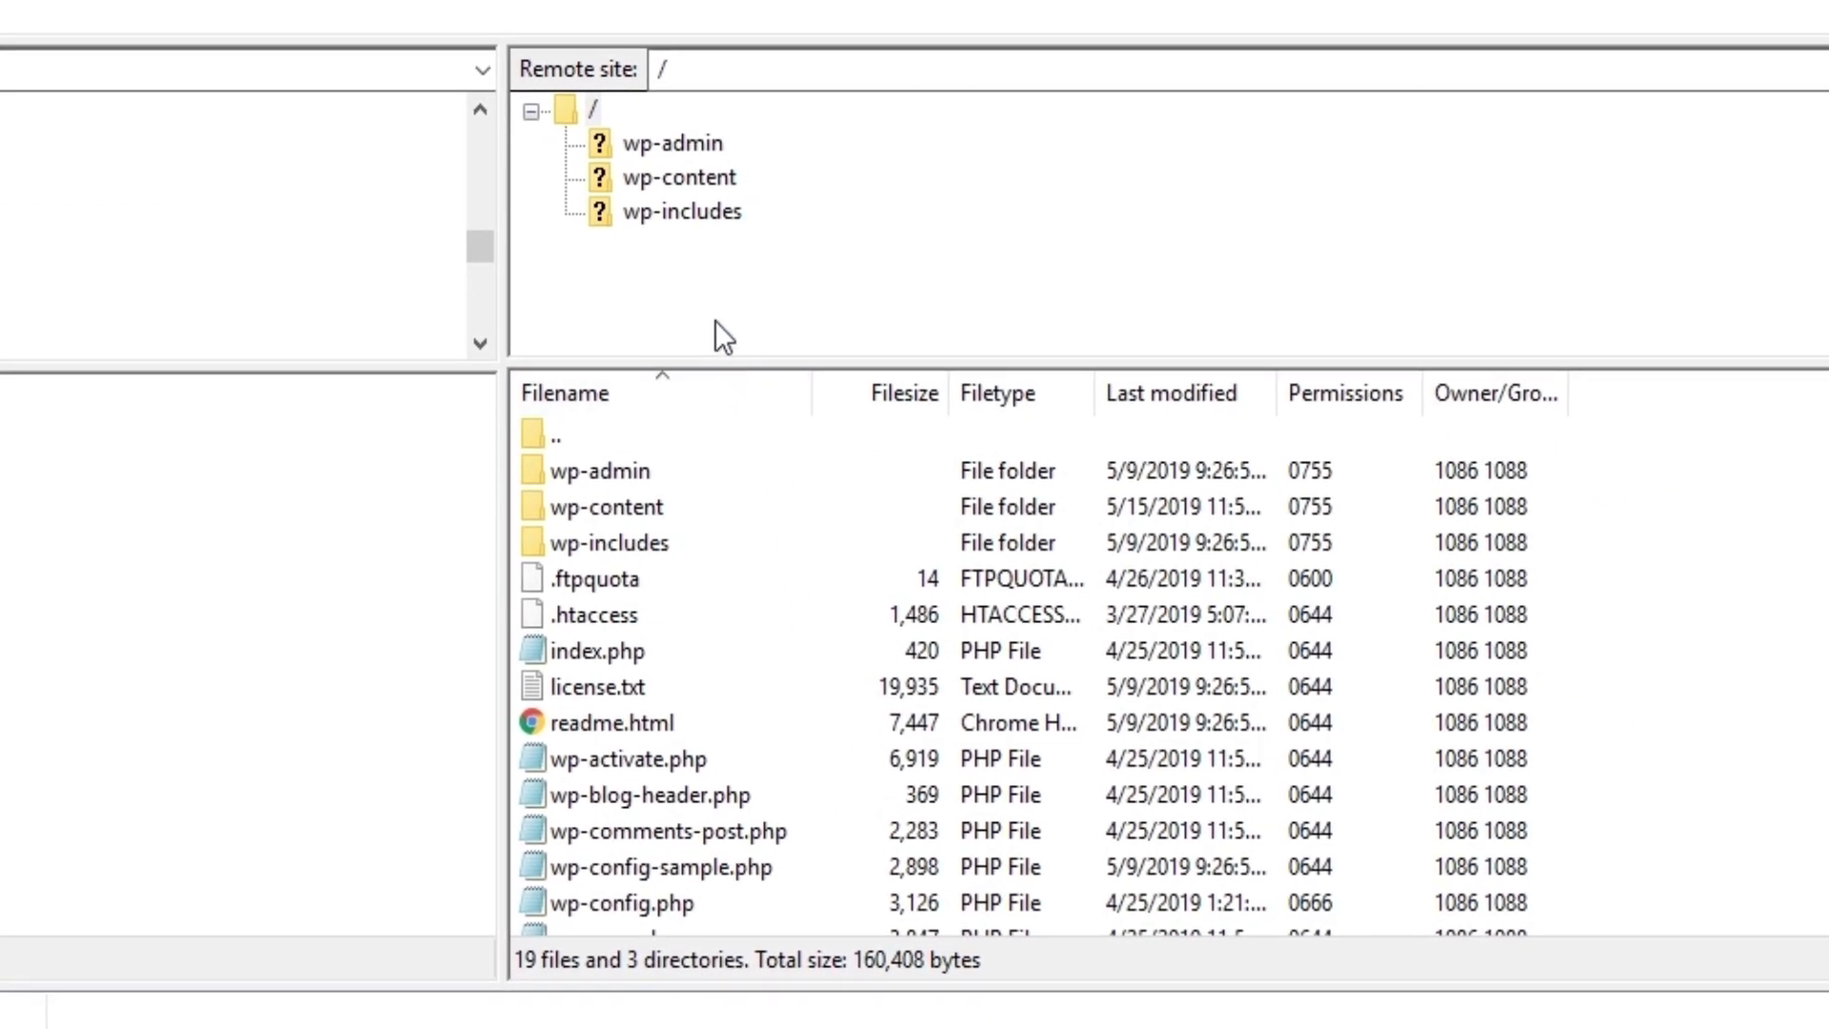
# Upload the bridge folder from the desktop into the server's wp-content/themes directory
pyautogui.click(701, 180)
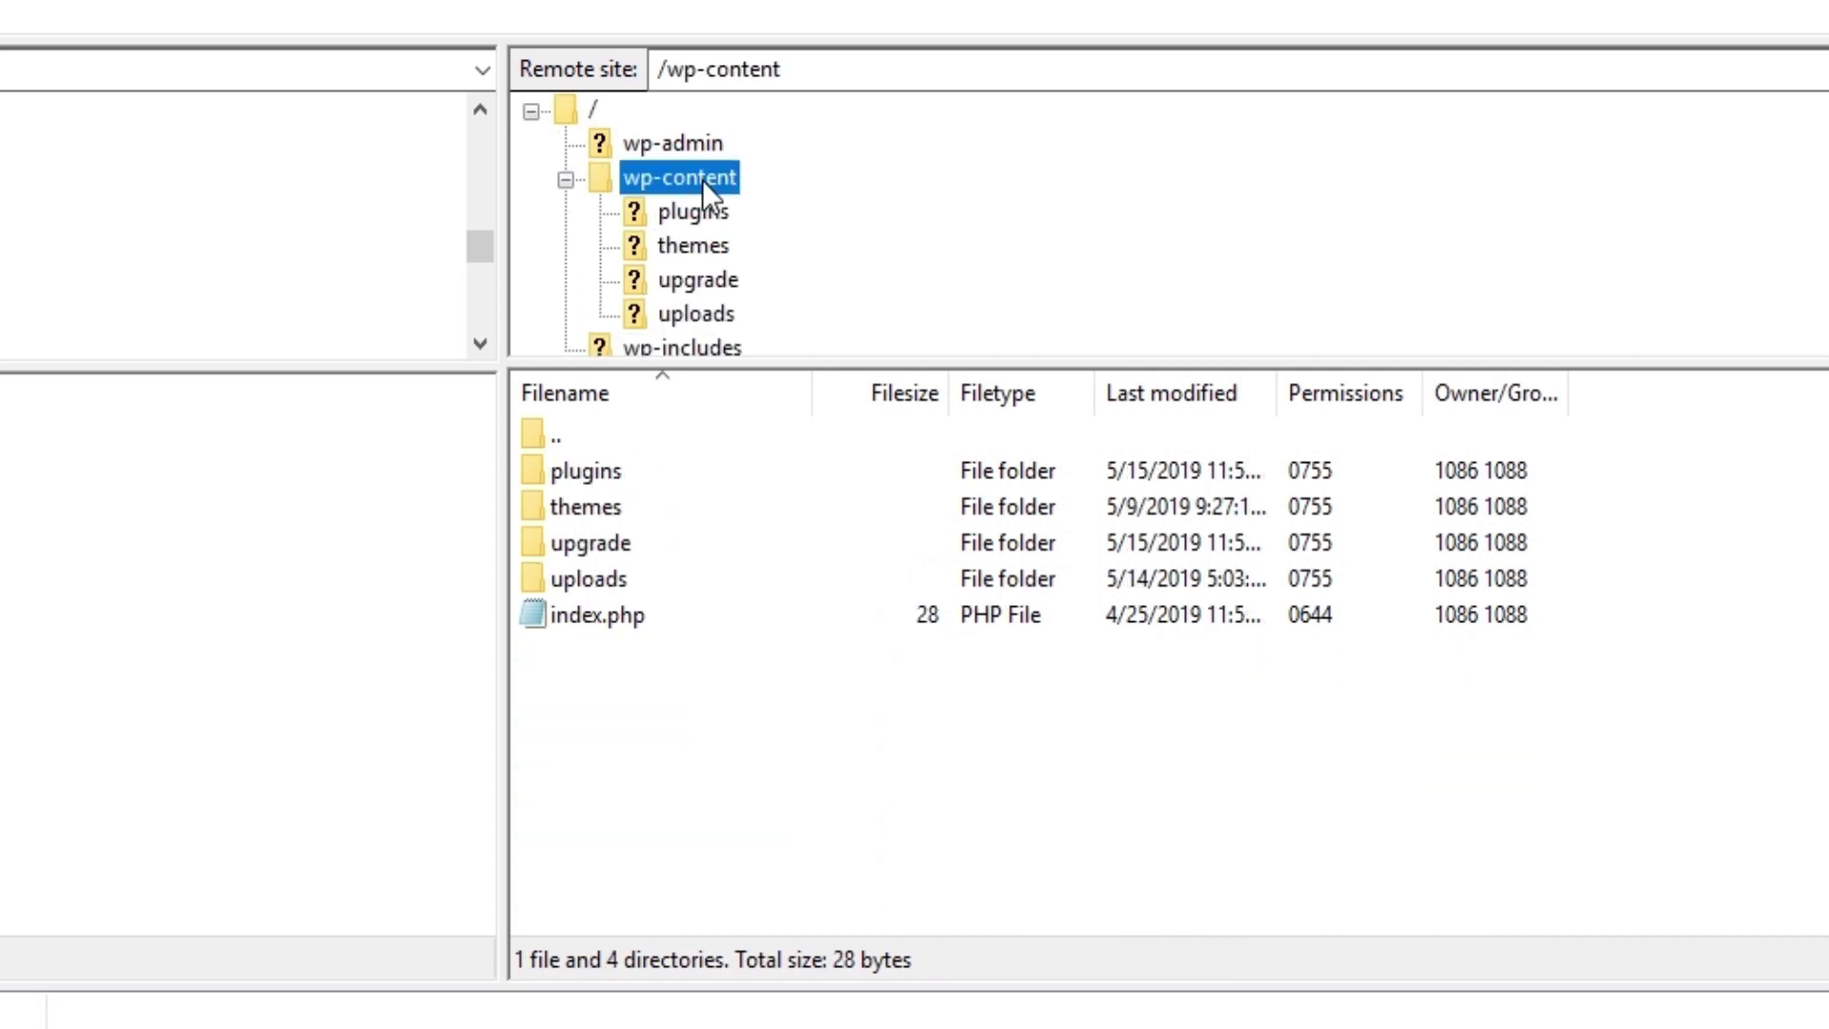
pyautogui.click(696, 247)
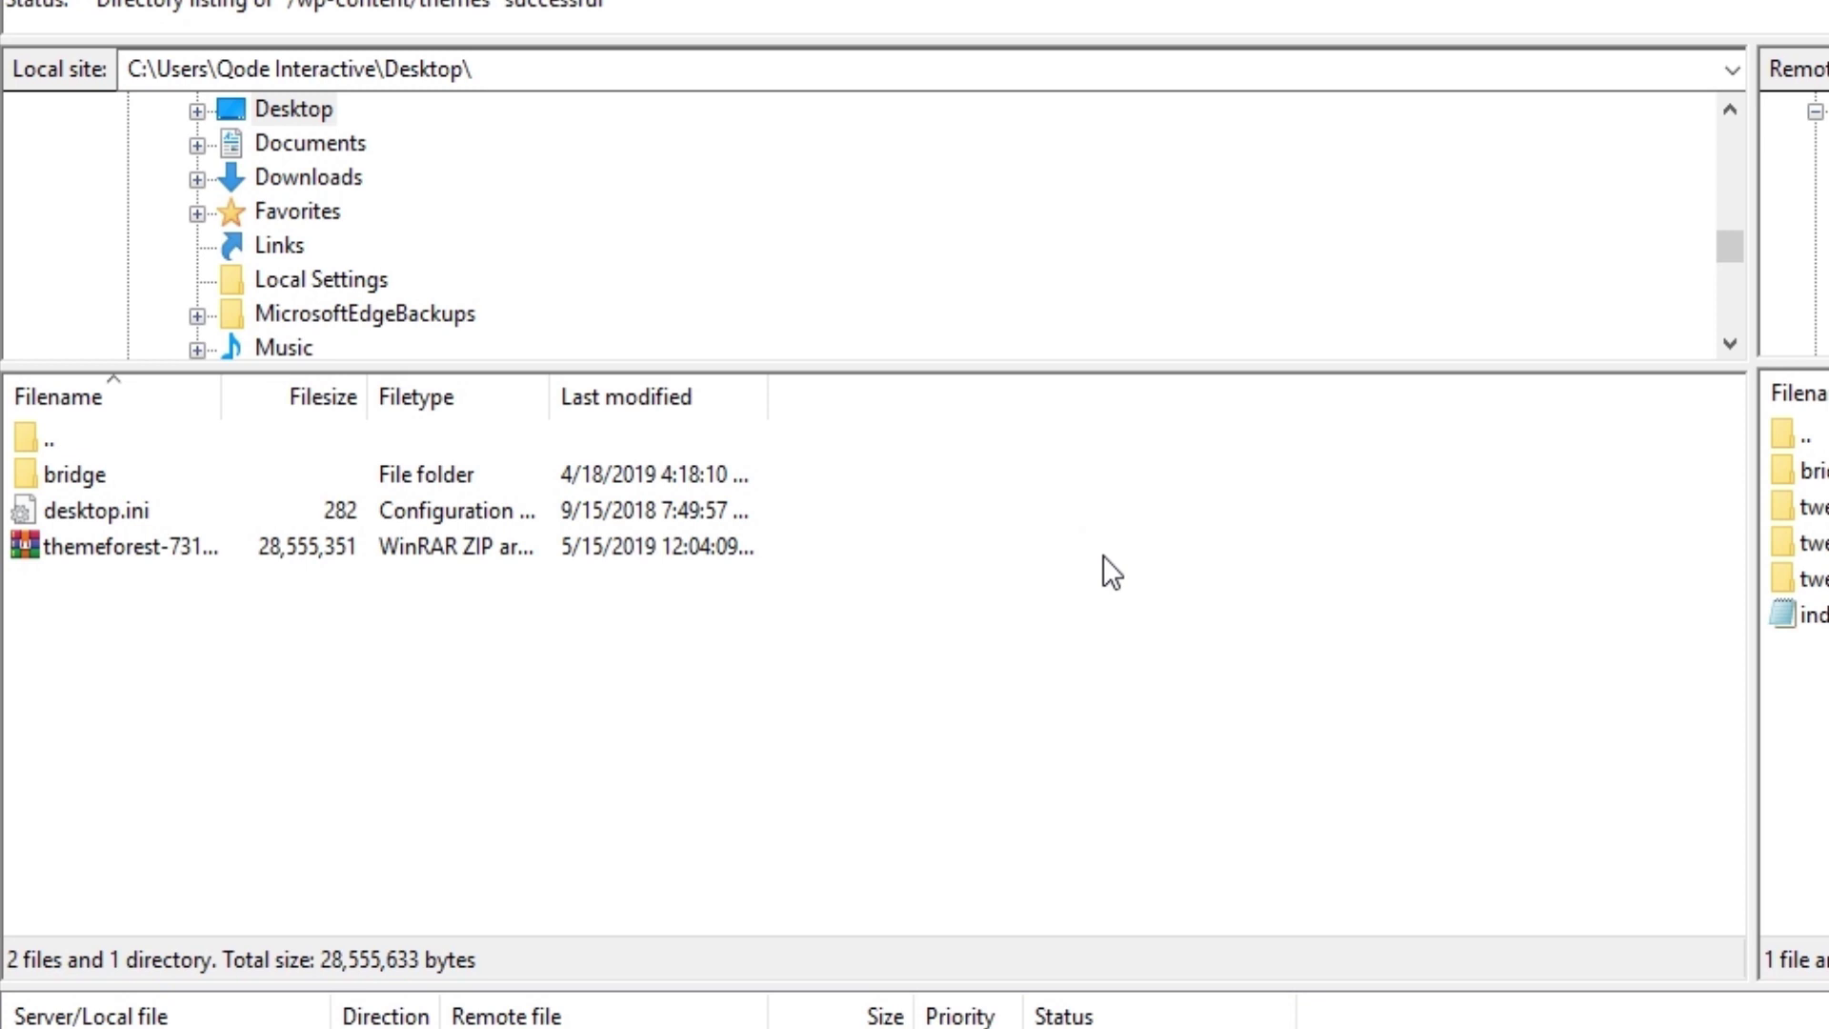
pyautogui.click(86, 473)
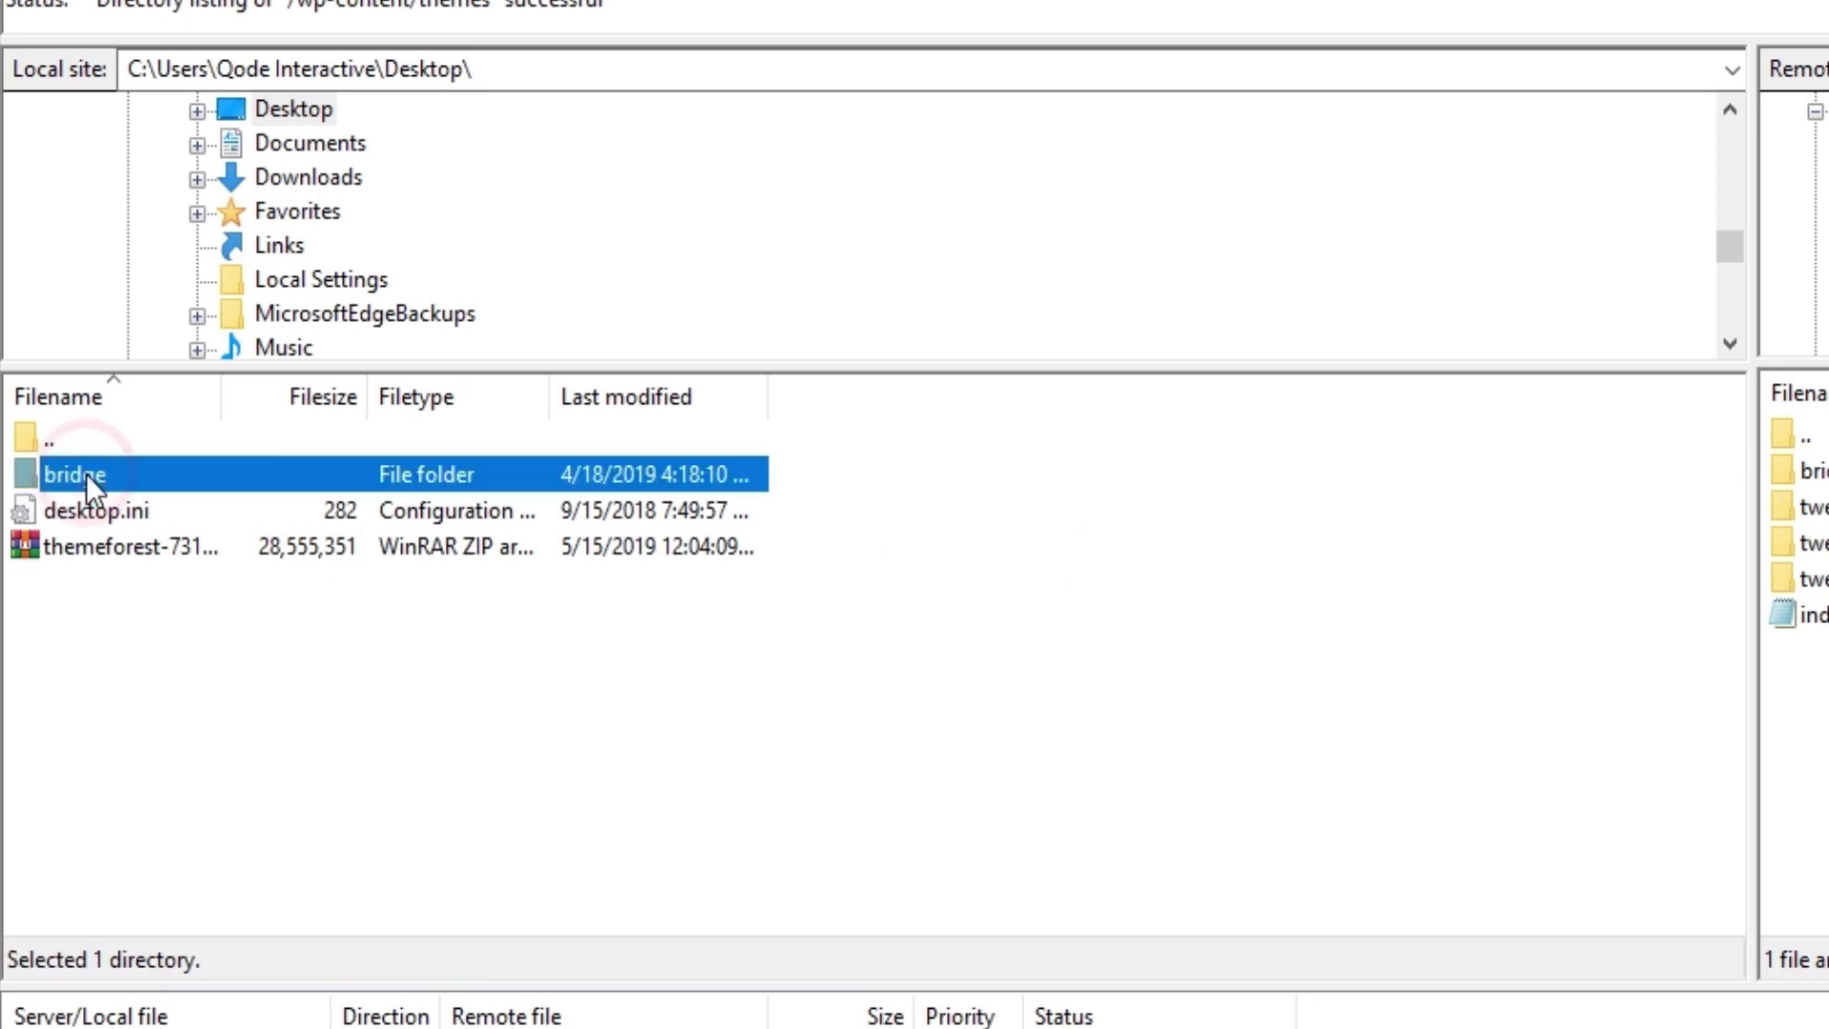
pyautogui.rightClick(146, 471)
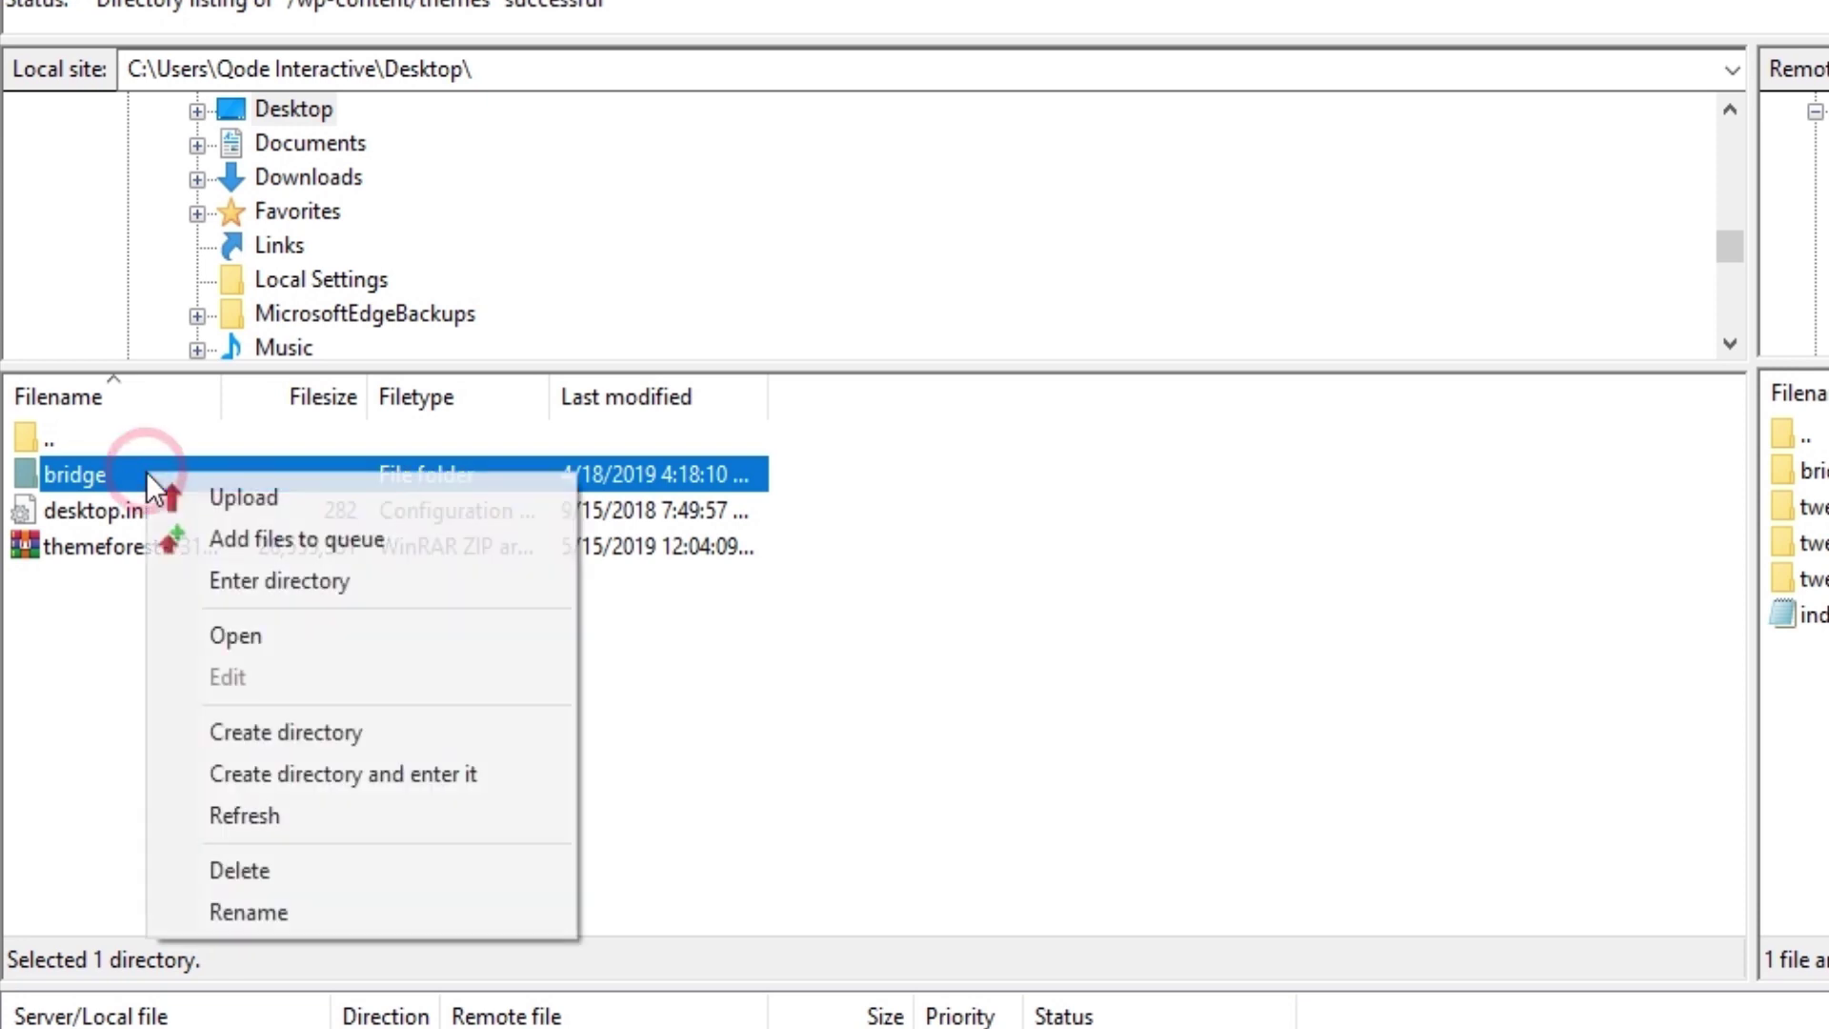
pyautogui.click(250, 502)
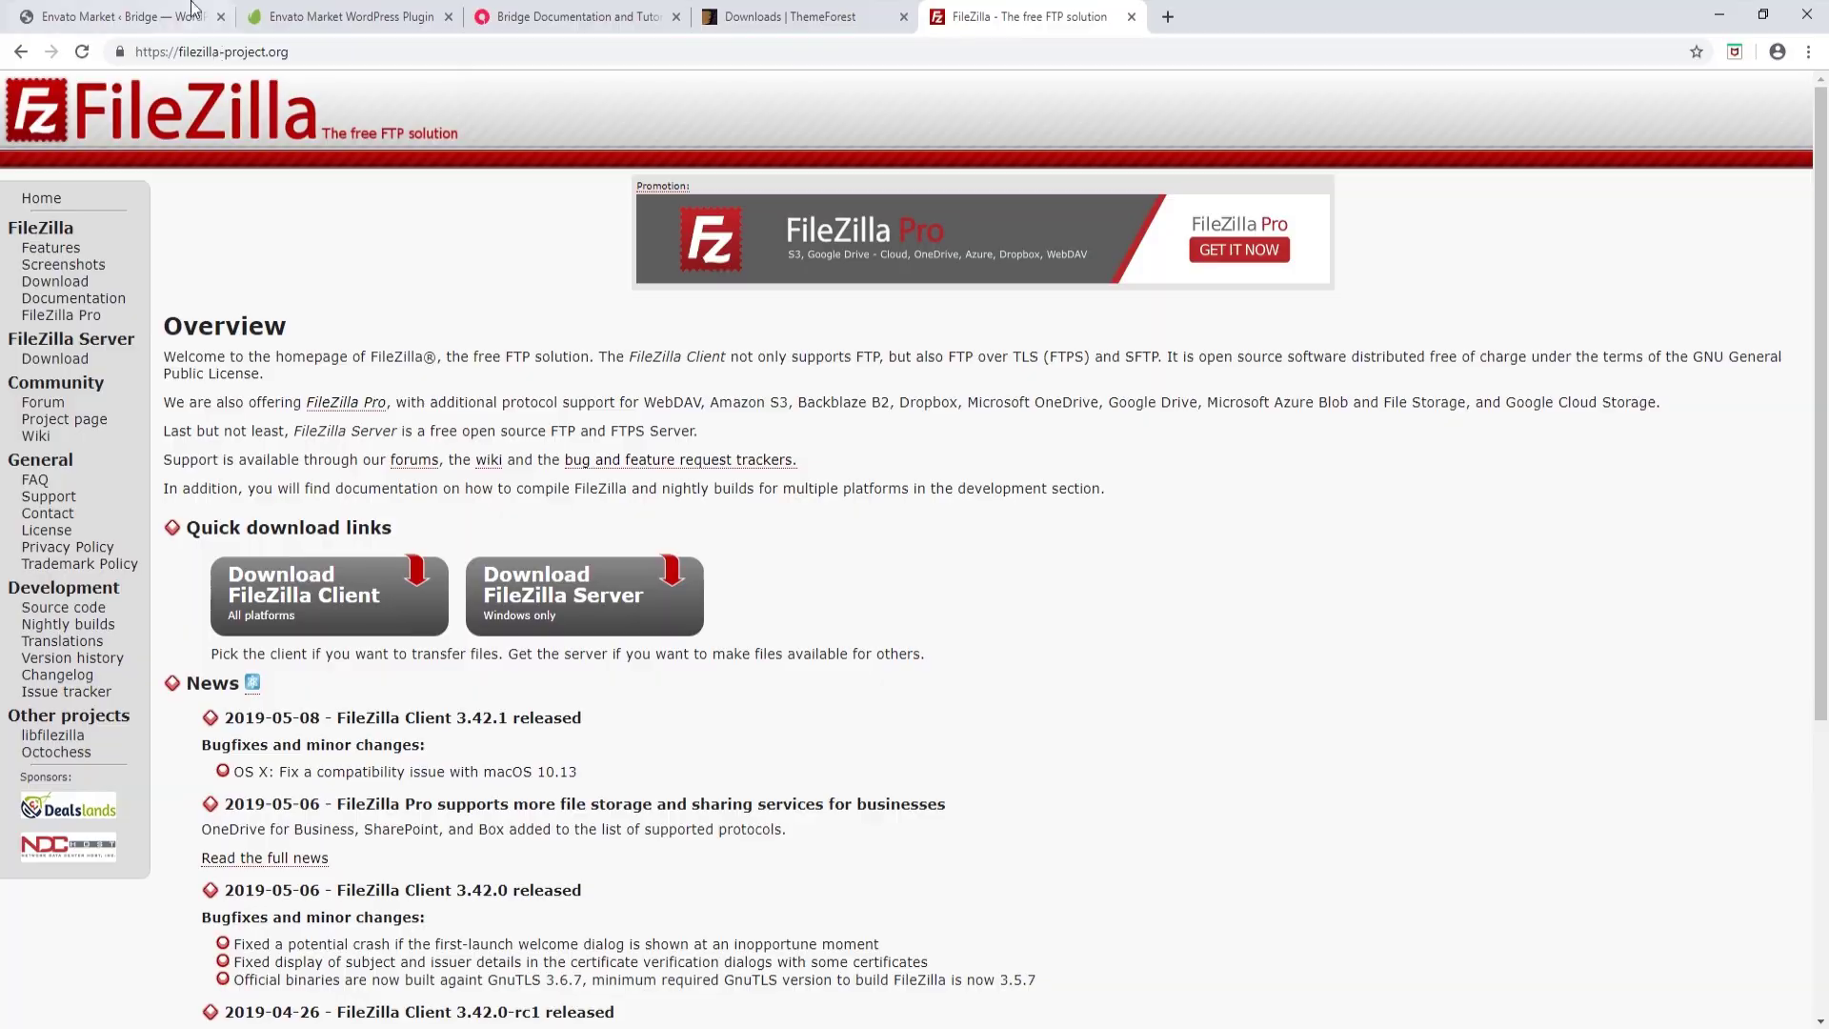
# Switch to the WordPress admin in the browser and view the Bridge theme's details to check its version
pyautogui.click(181, 10)
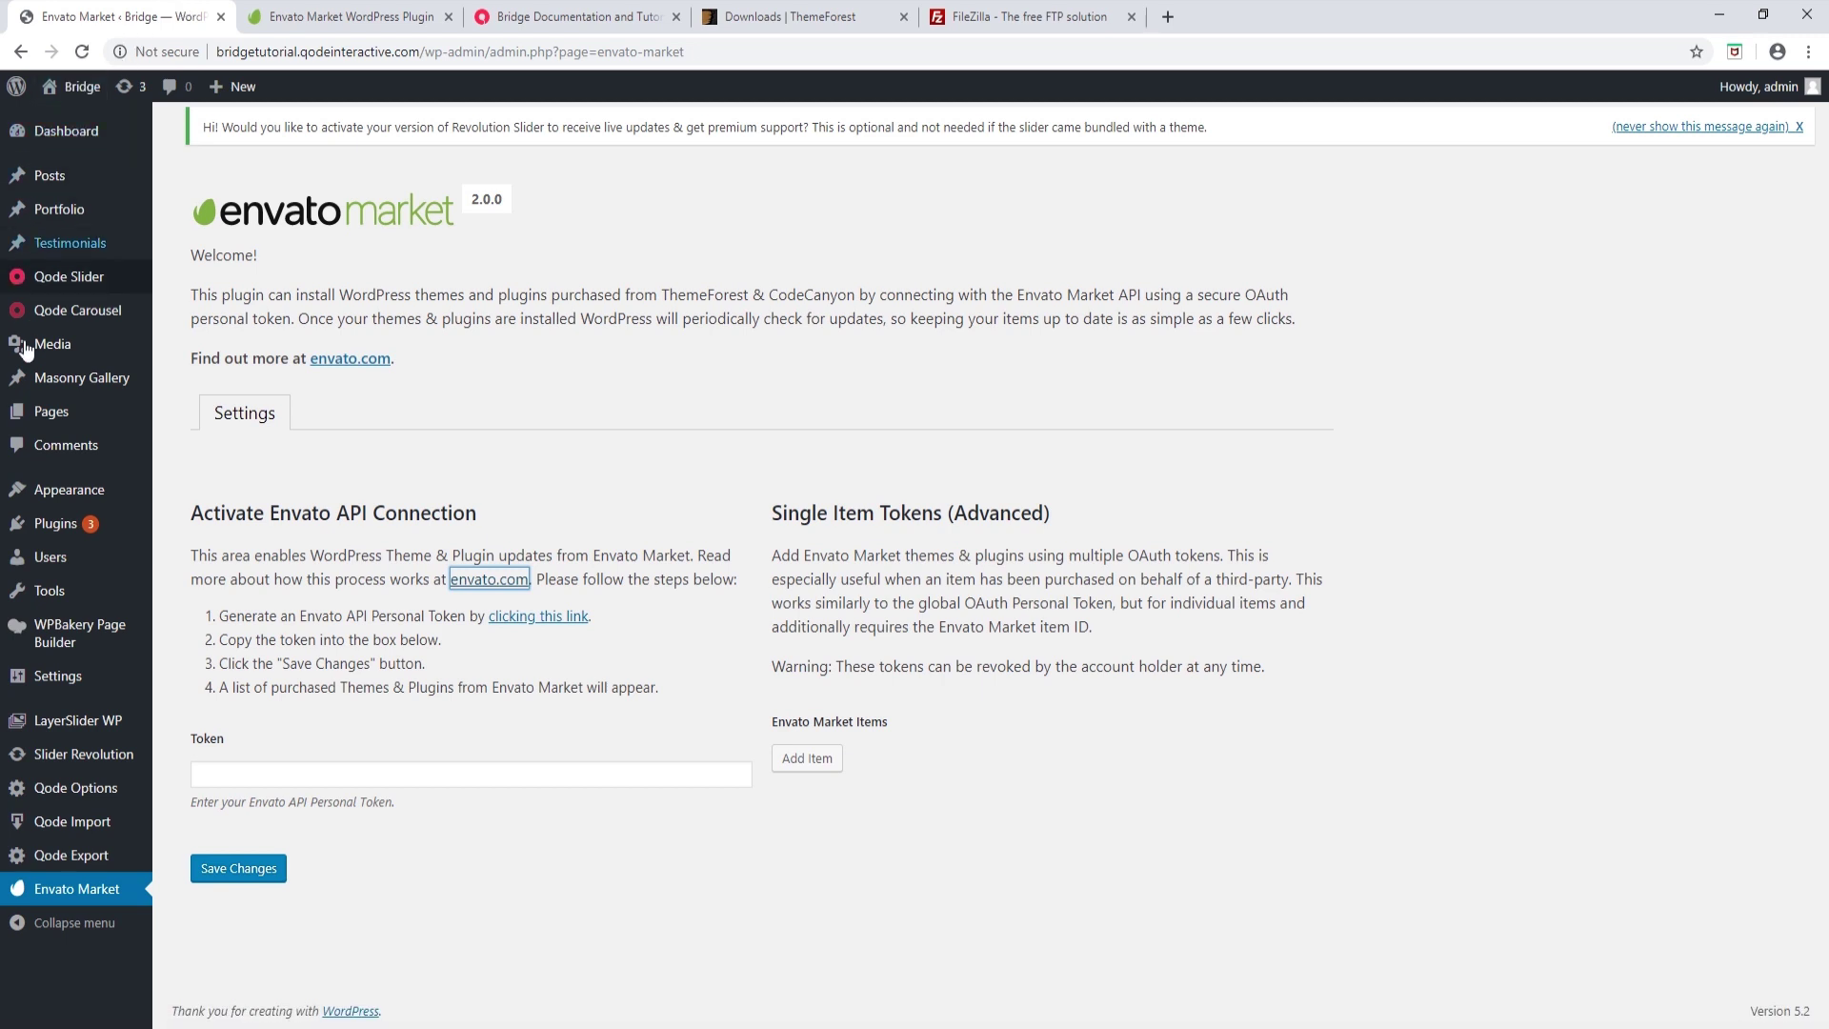
pyautogui.moveTo(72, 505)
pyautogui.click(179, 500)
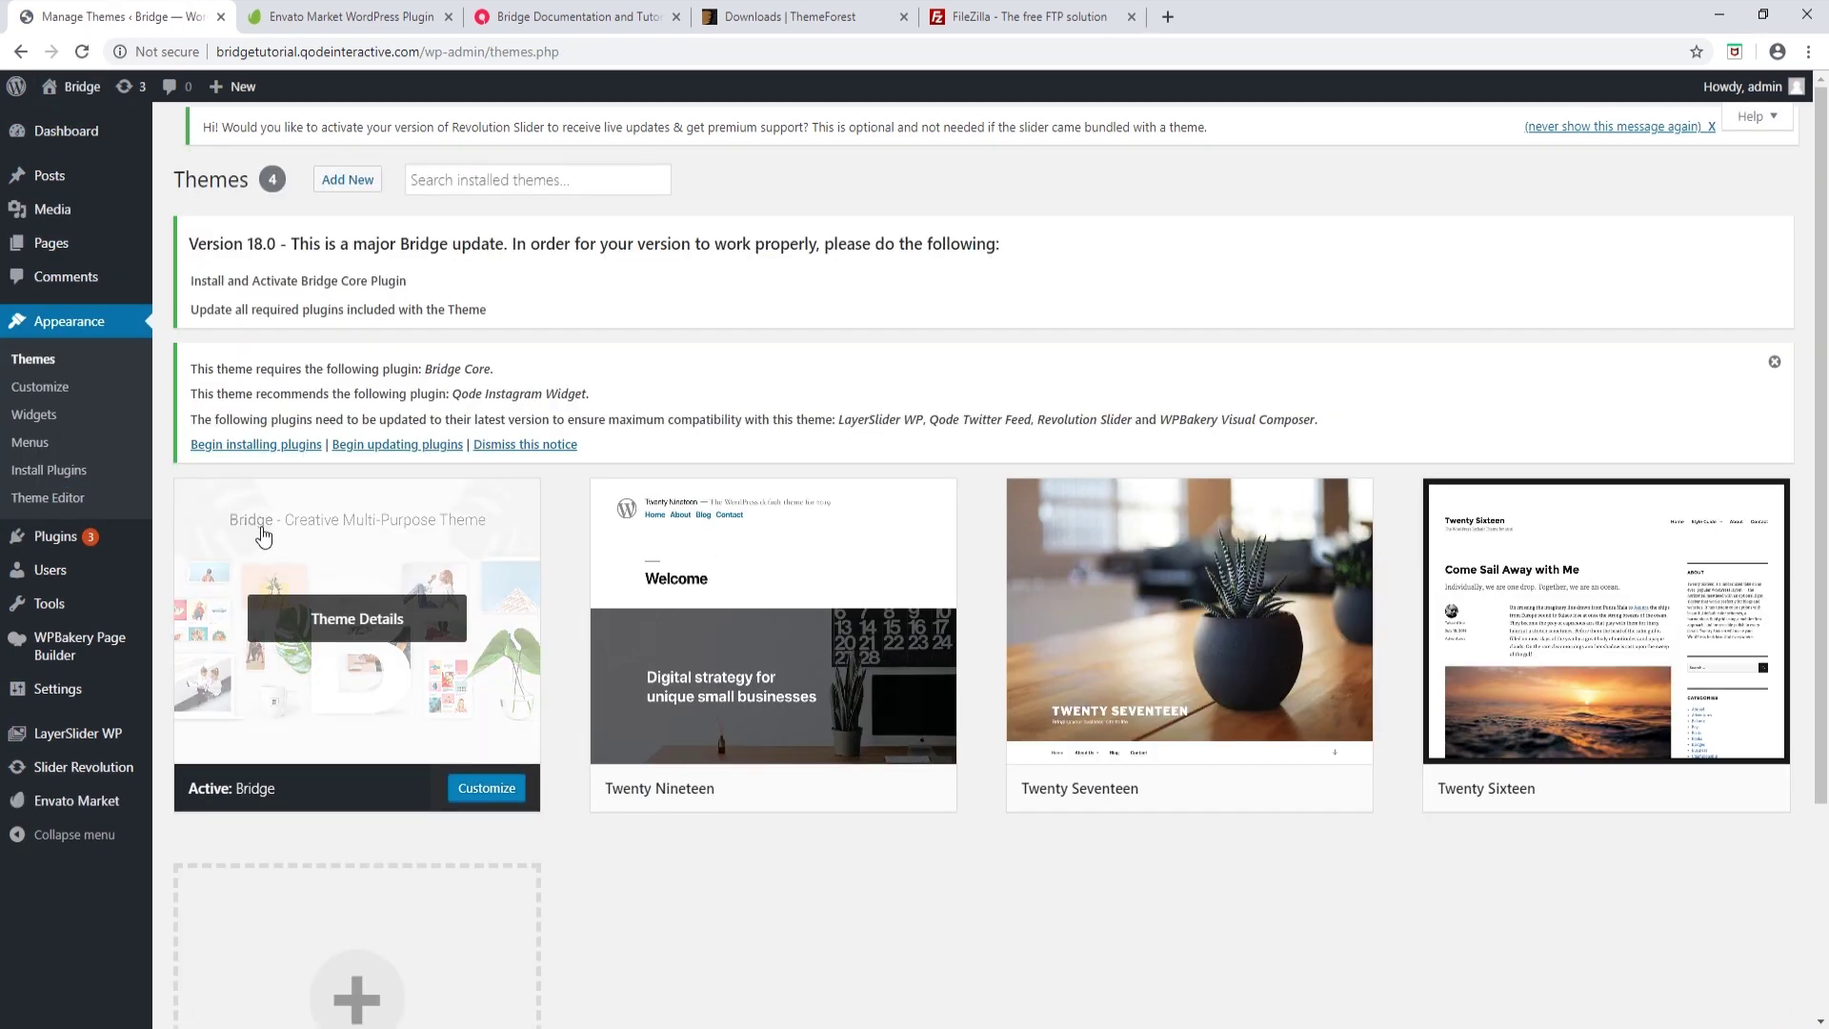
pyautogui.click(365, 637)
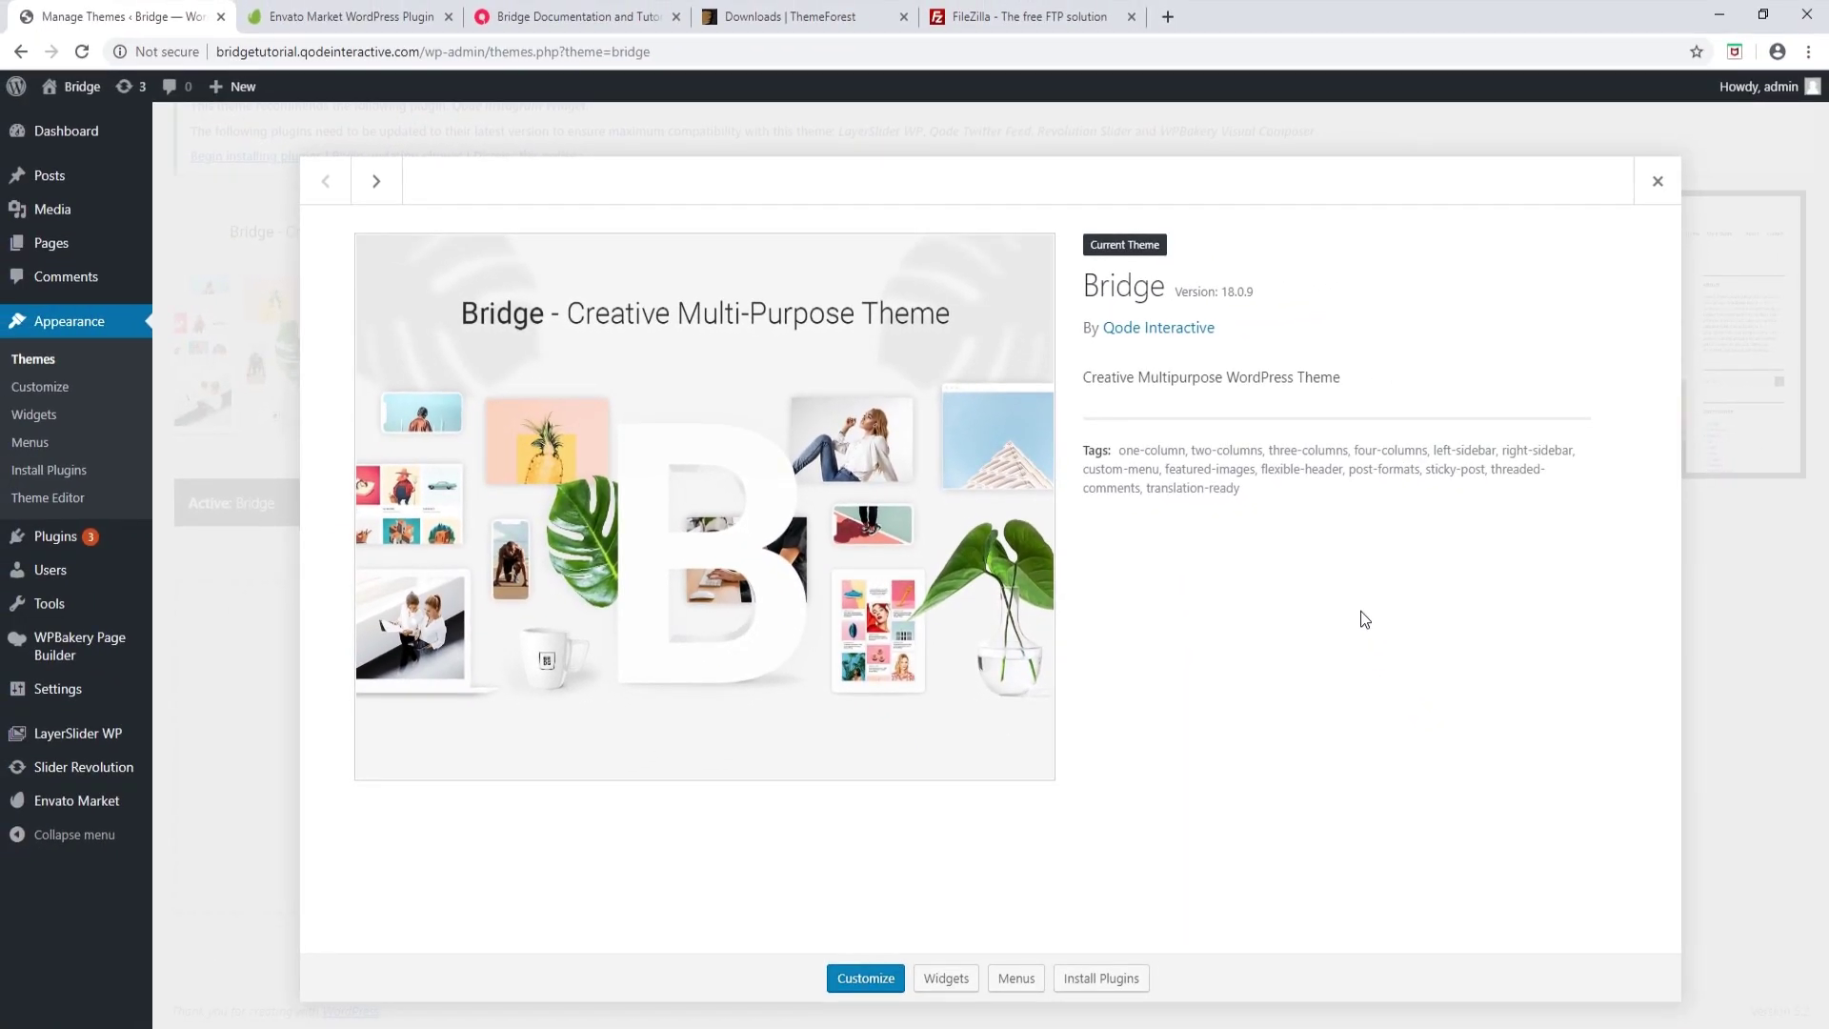
# Install the Bridge Core plugin required by the theme and return to the required plugins list
pyautogui.click(54, 539)
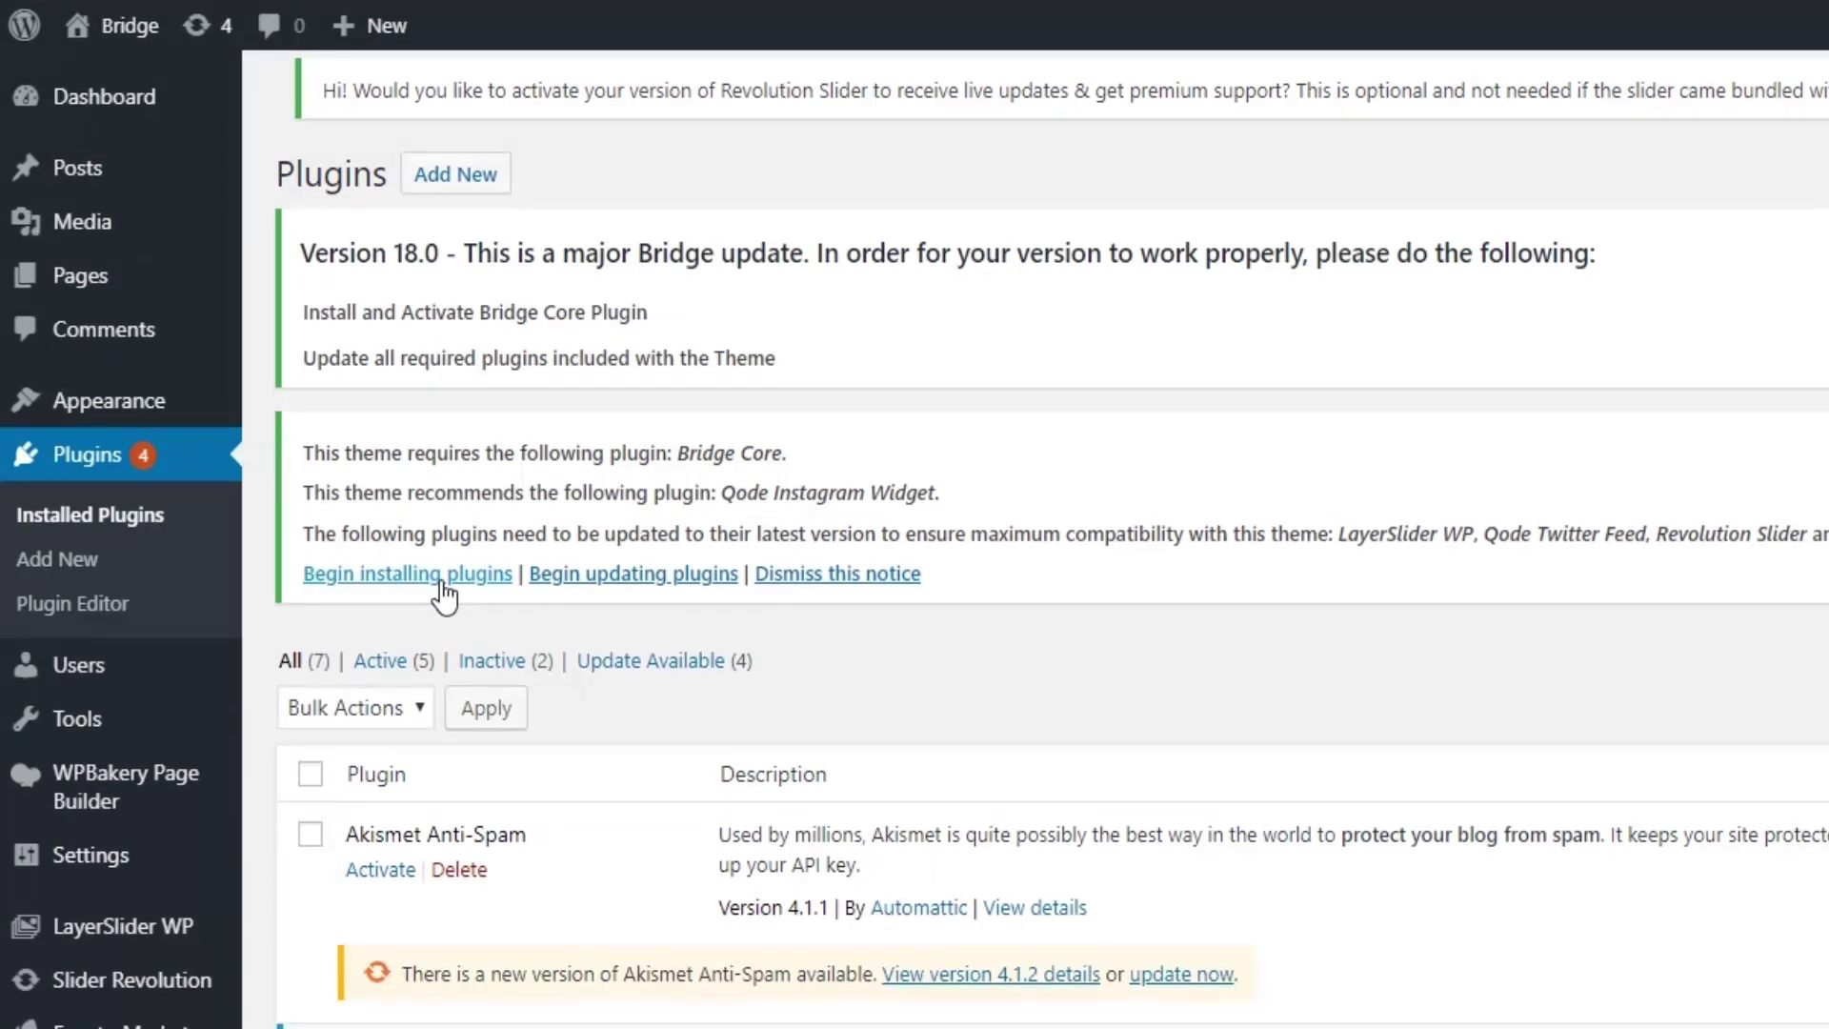
pyautogui.click(442, 583)
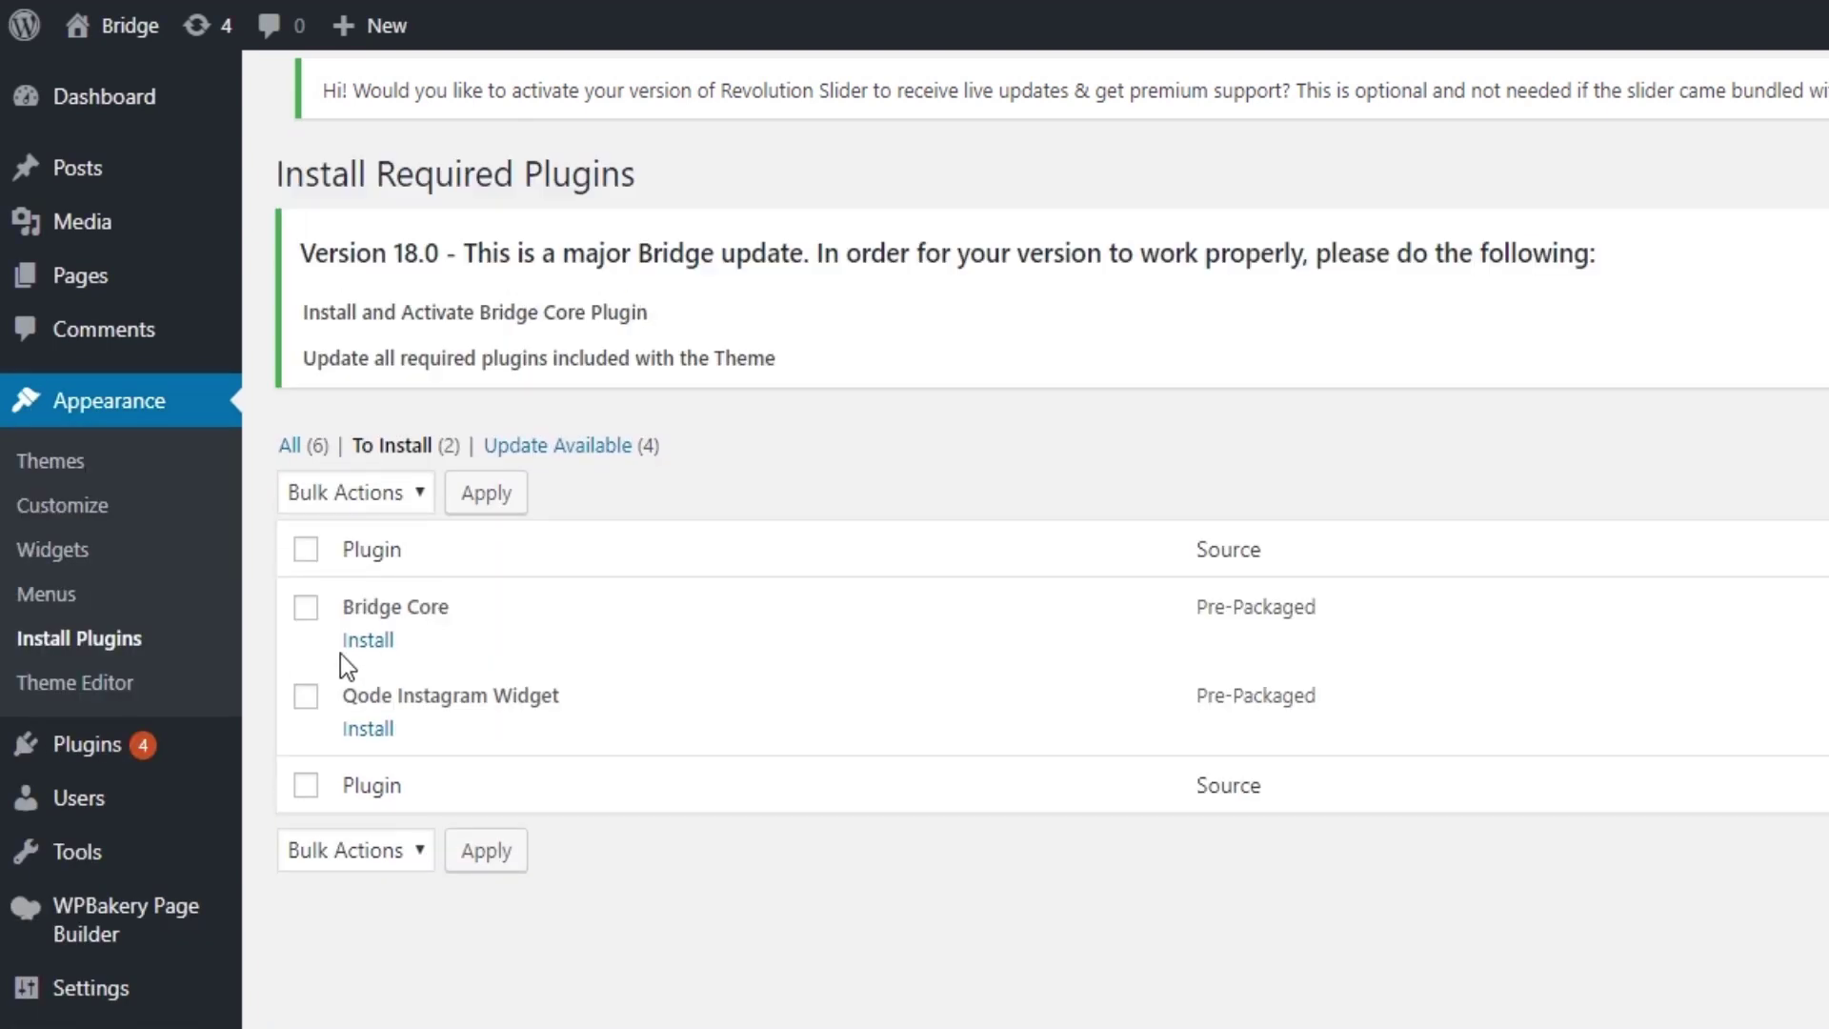
pyautogui.click(305, 614)
pyautogui.click(381, 651)
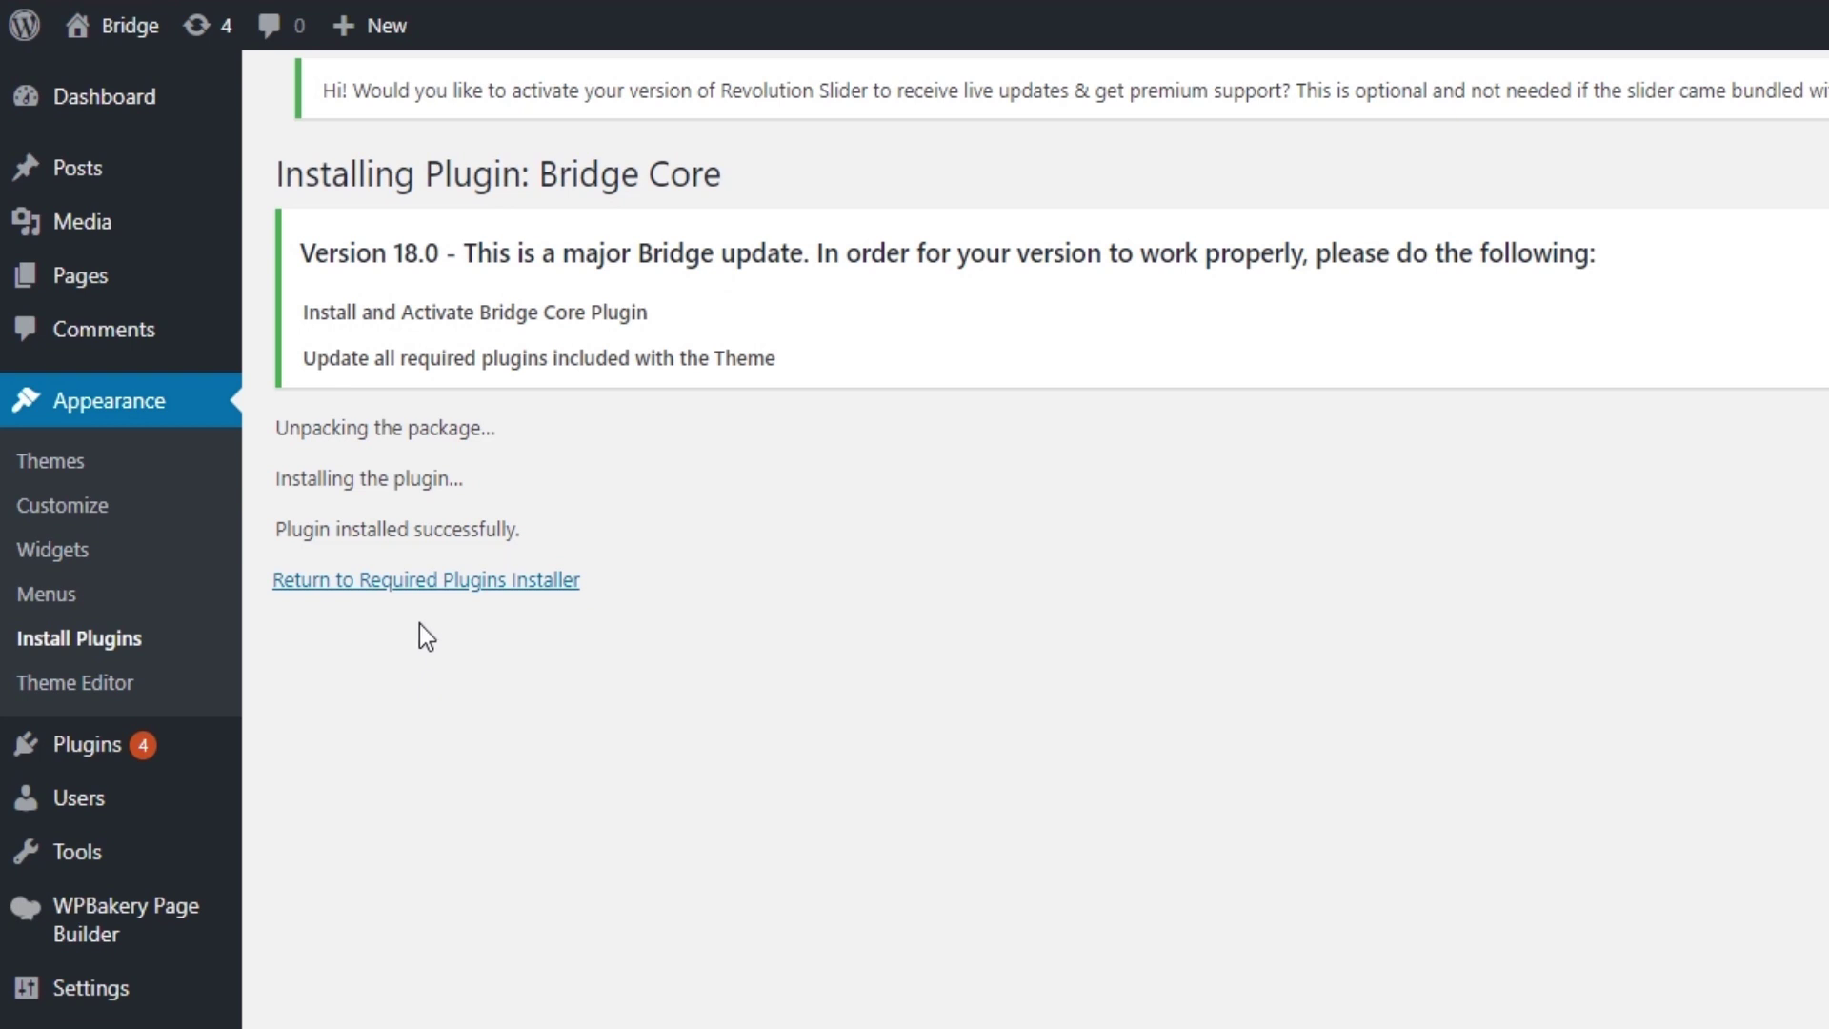
pyautogui.click(445, 581)
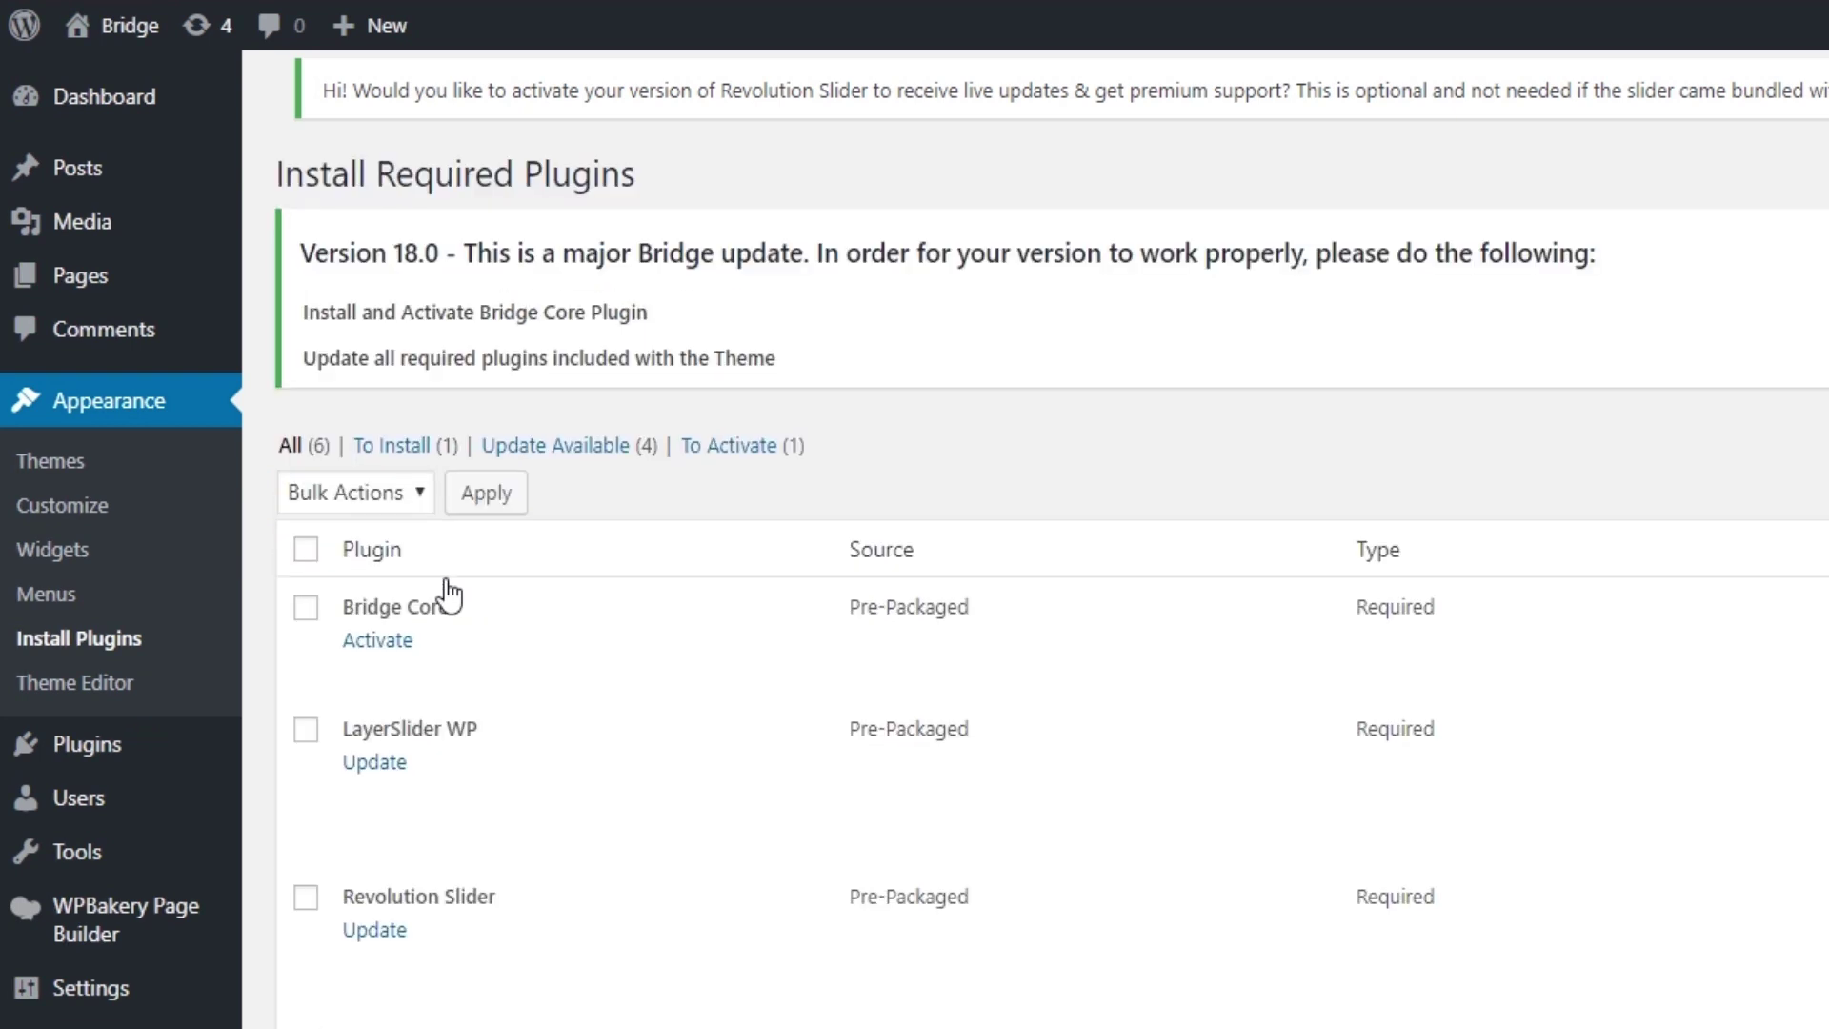
# Activate the Bridge Core plugin and reload the admin page to check the Qode Options sections
pyautogui.click(306, 606)
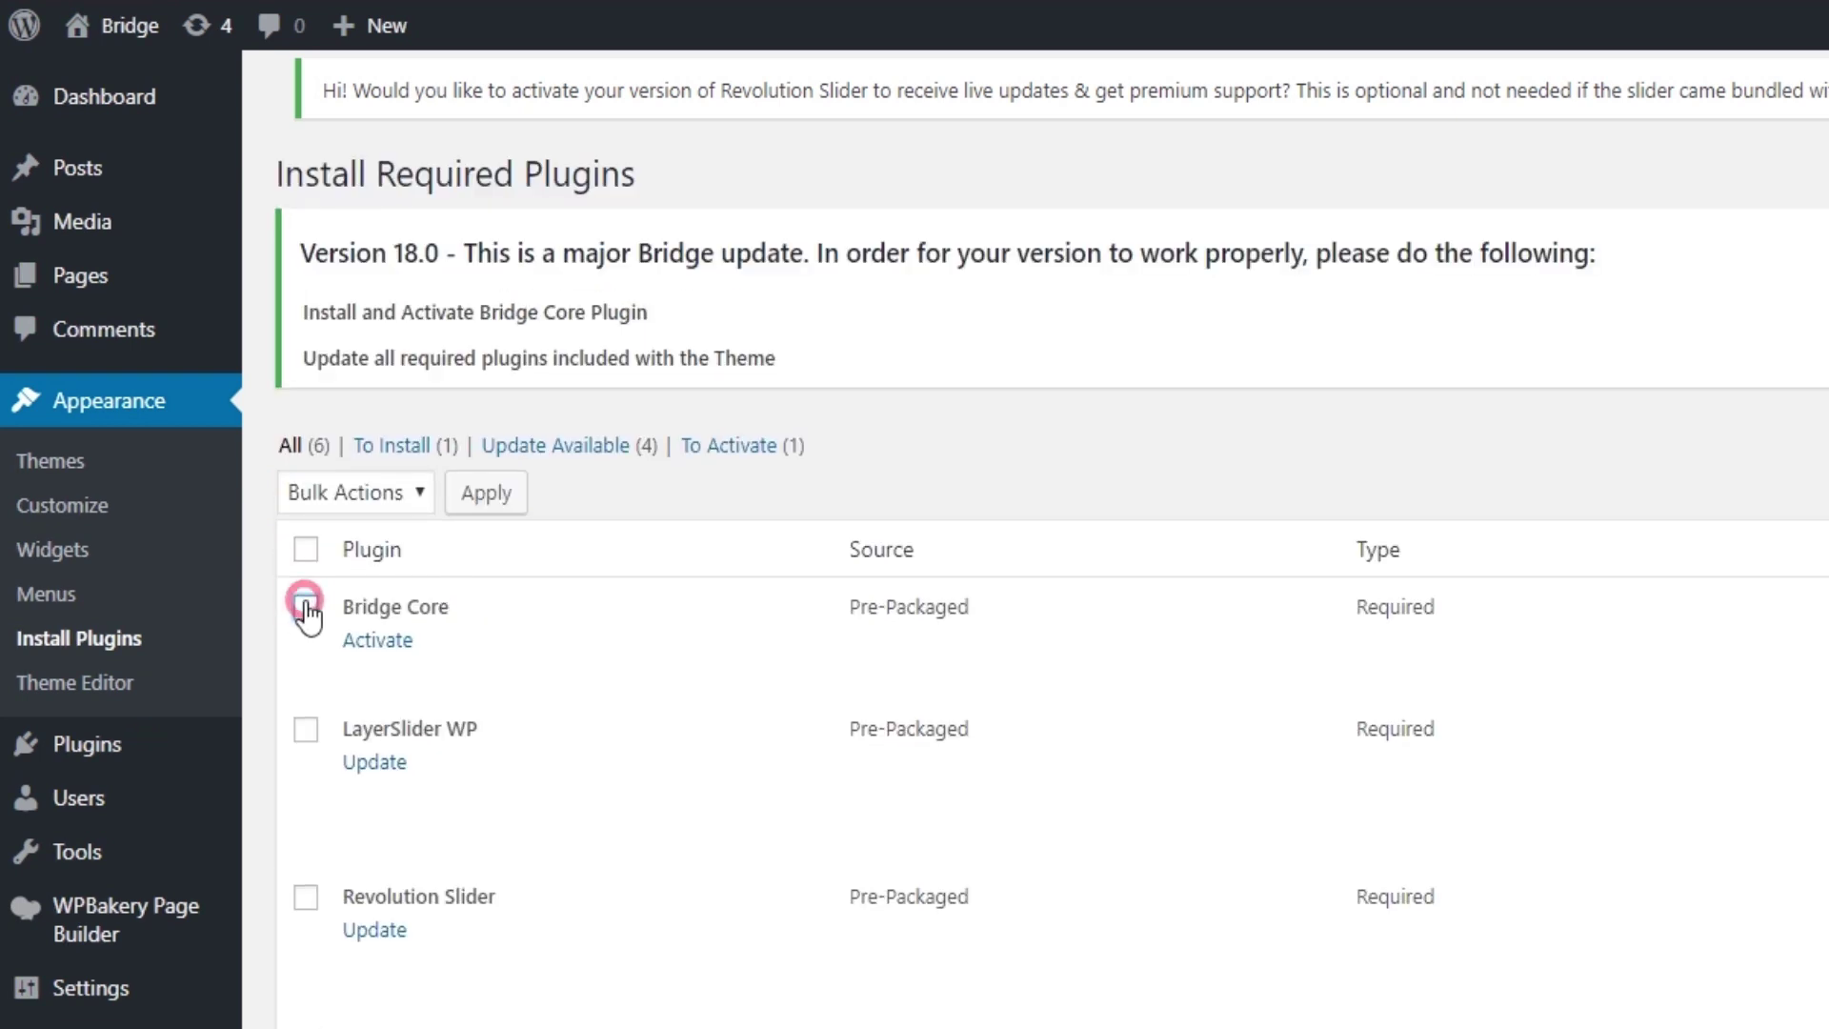
pyautogui.click(384, 641)
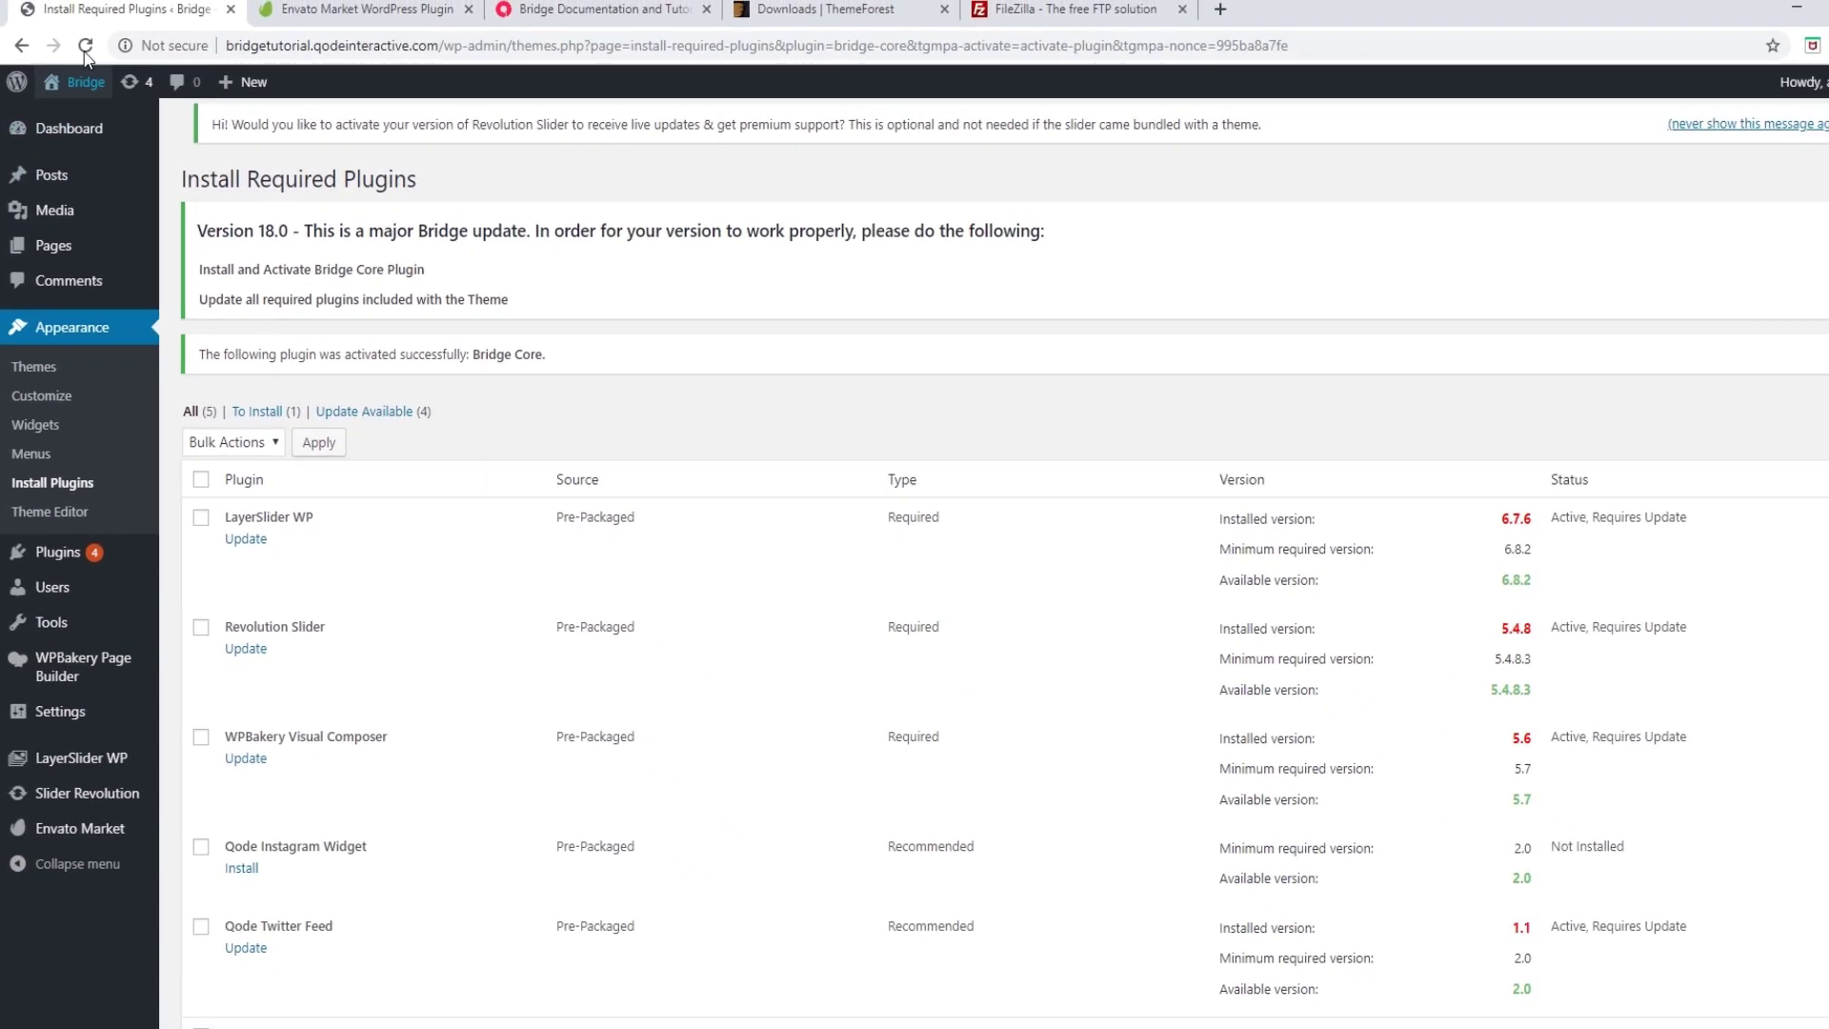
pyautogui.click(85, 49)
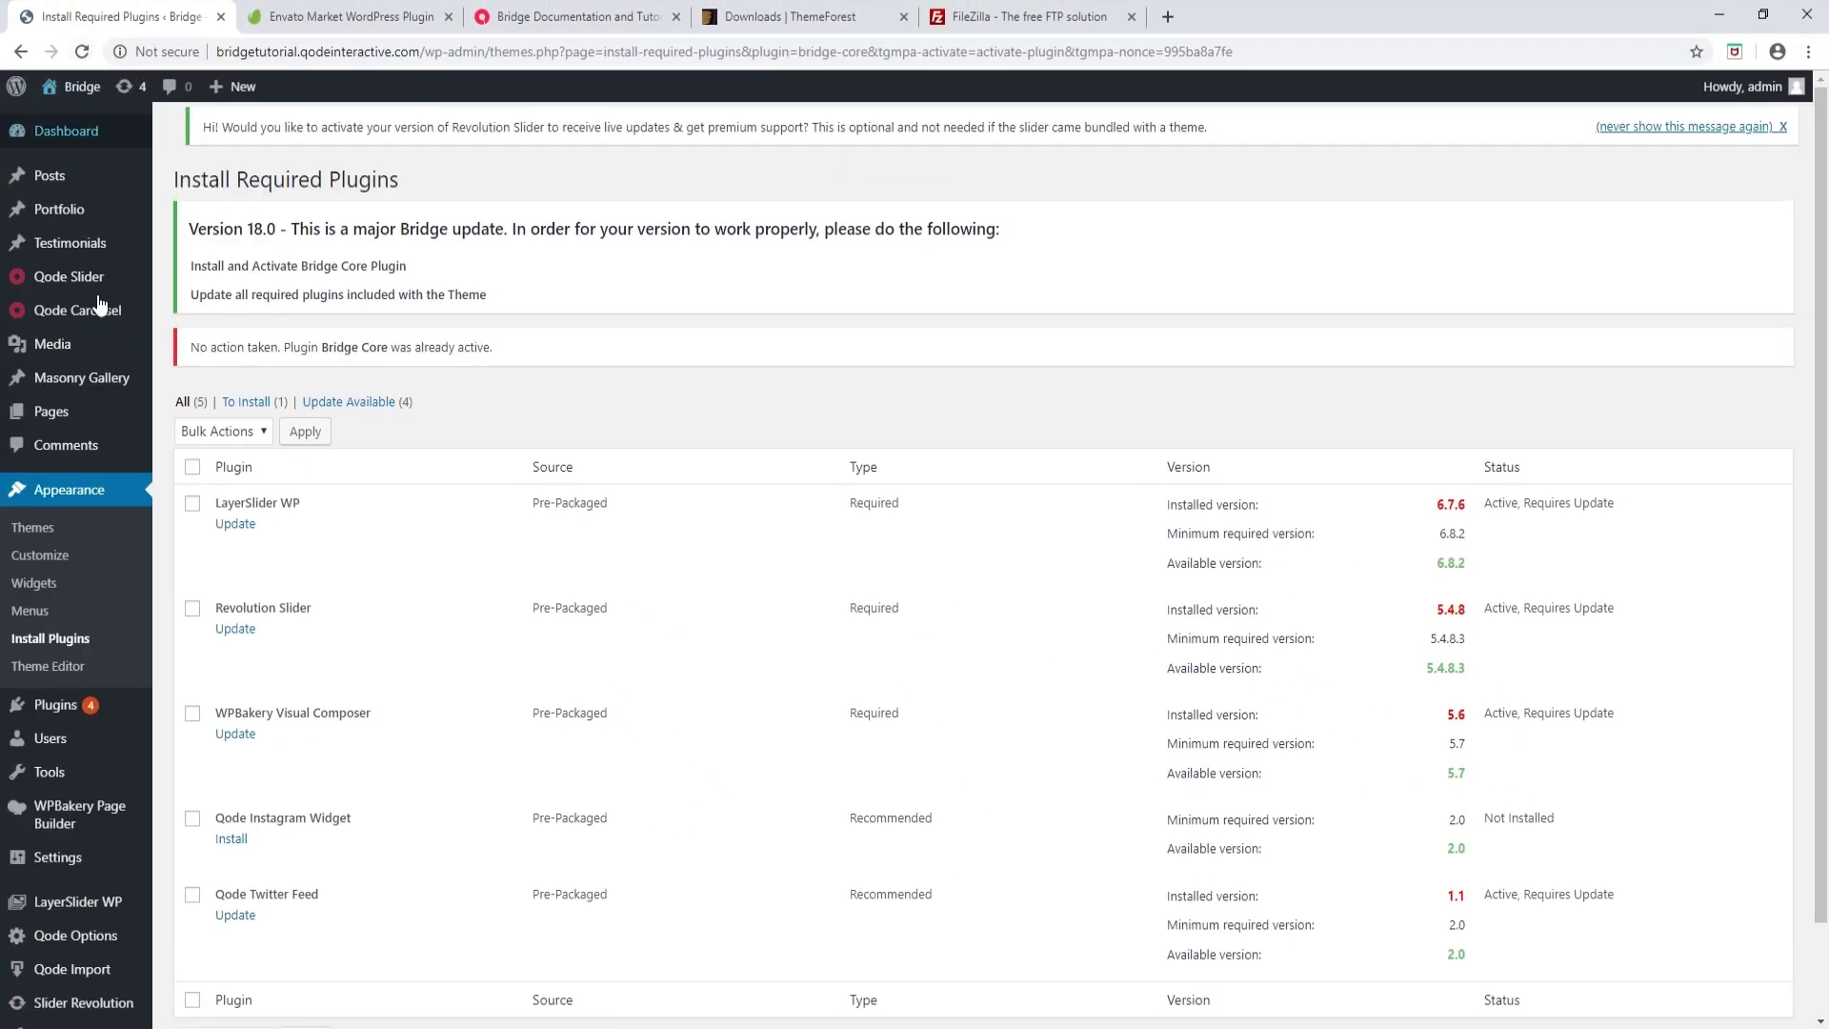
pyautogui.scroll(-2, 210, 752)
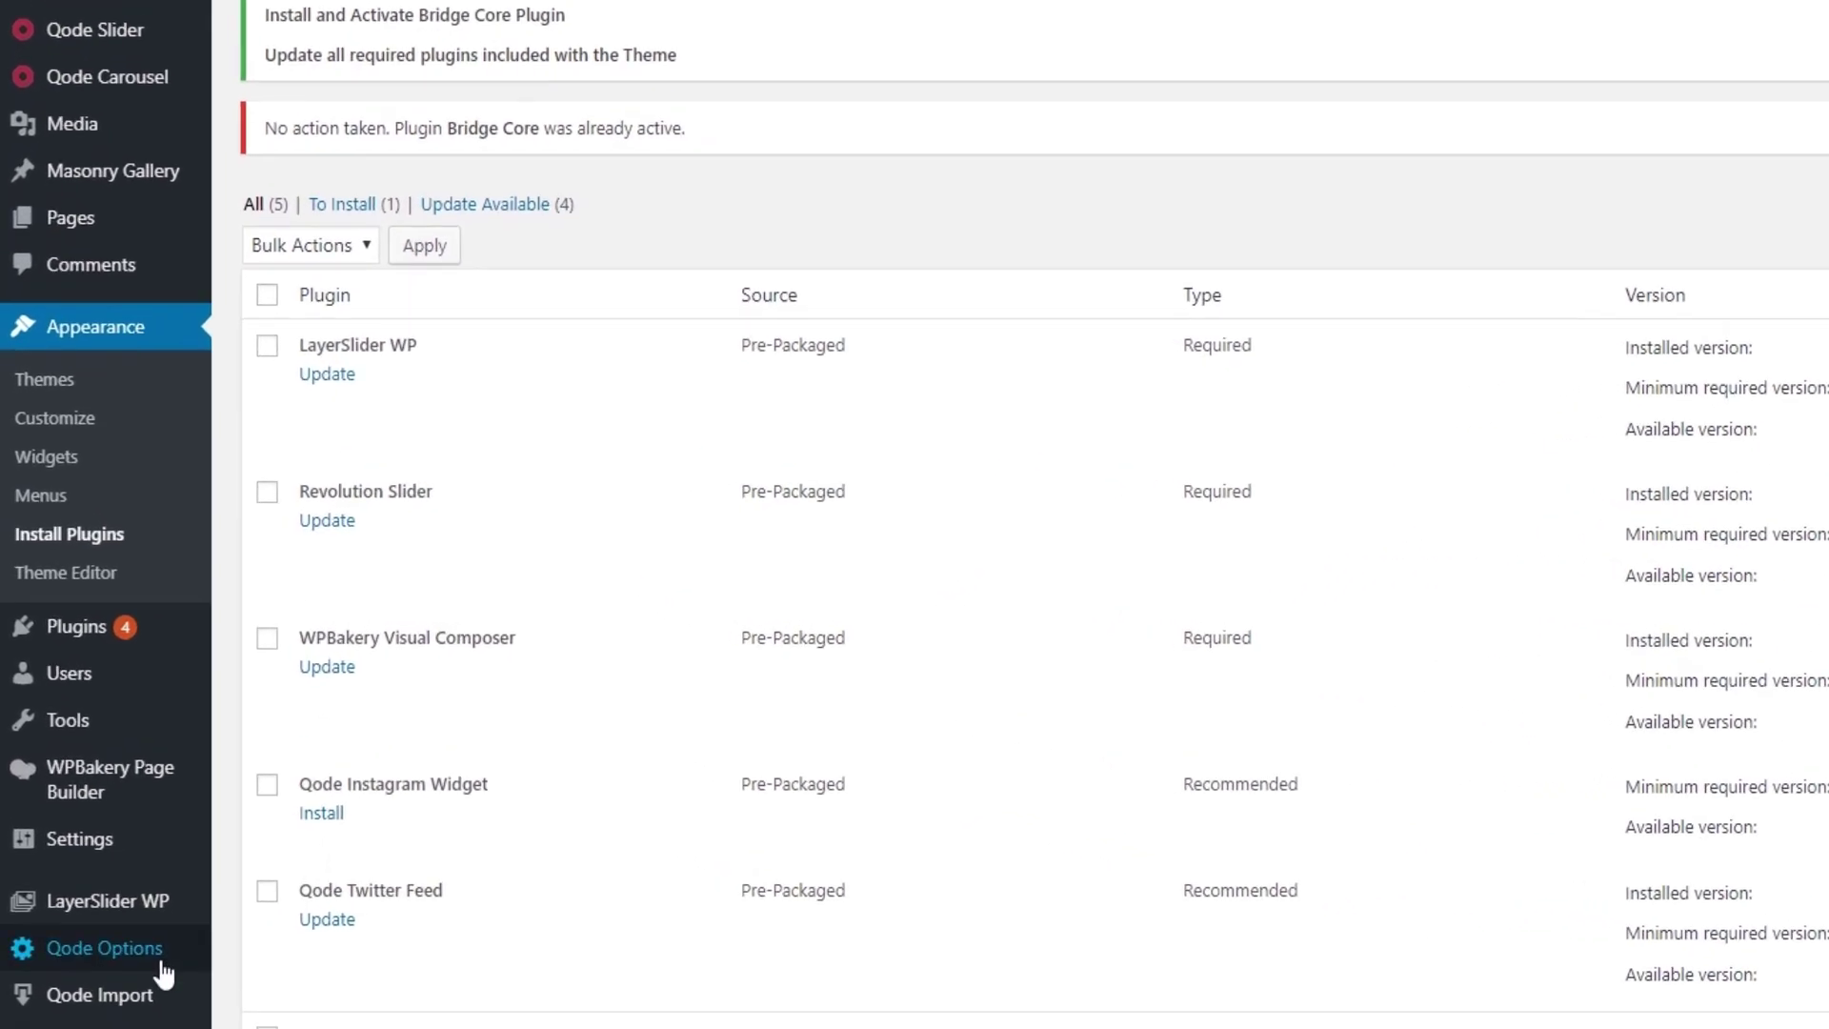
pyautogui.moveTo(127, 894)
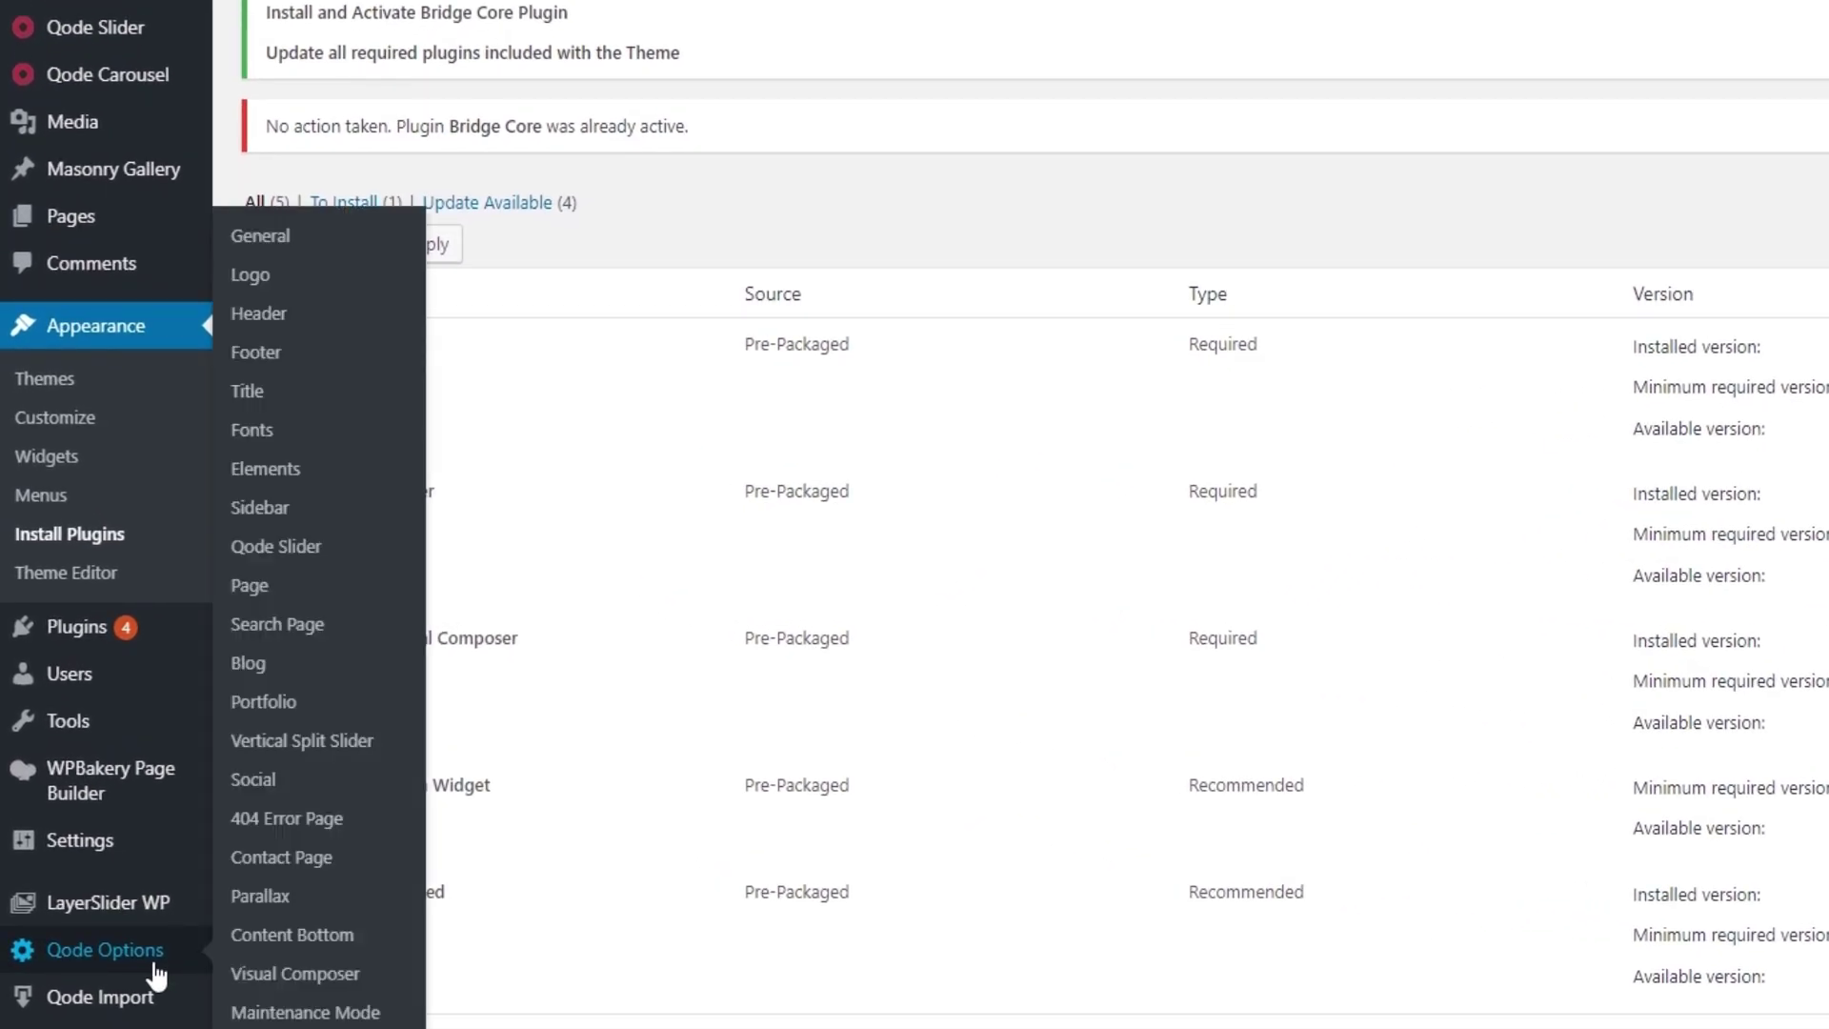
pyautogui.scroll(2, 551, 714)
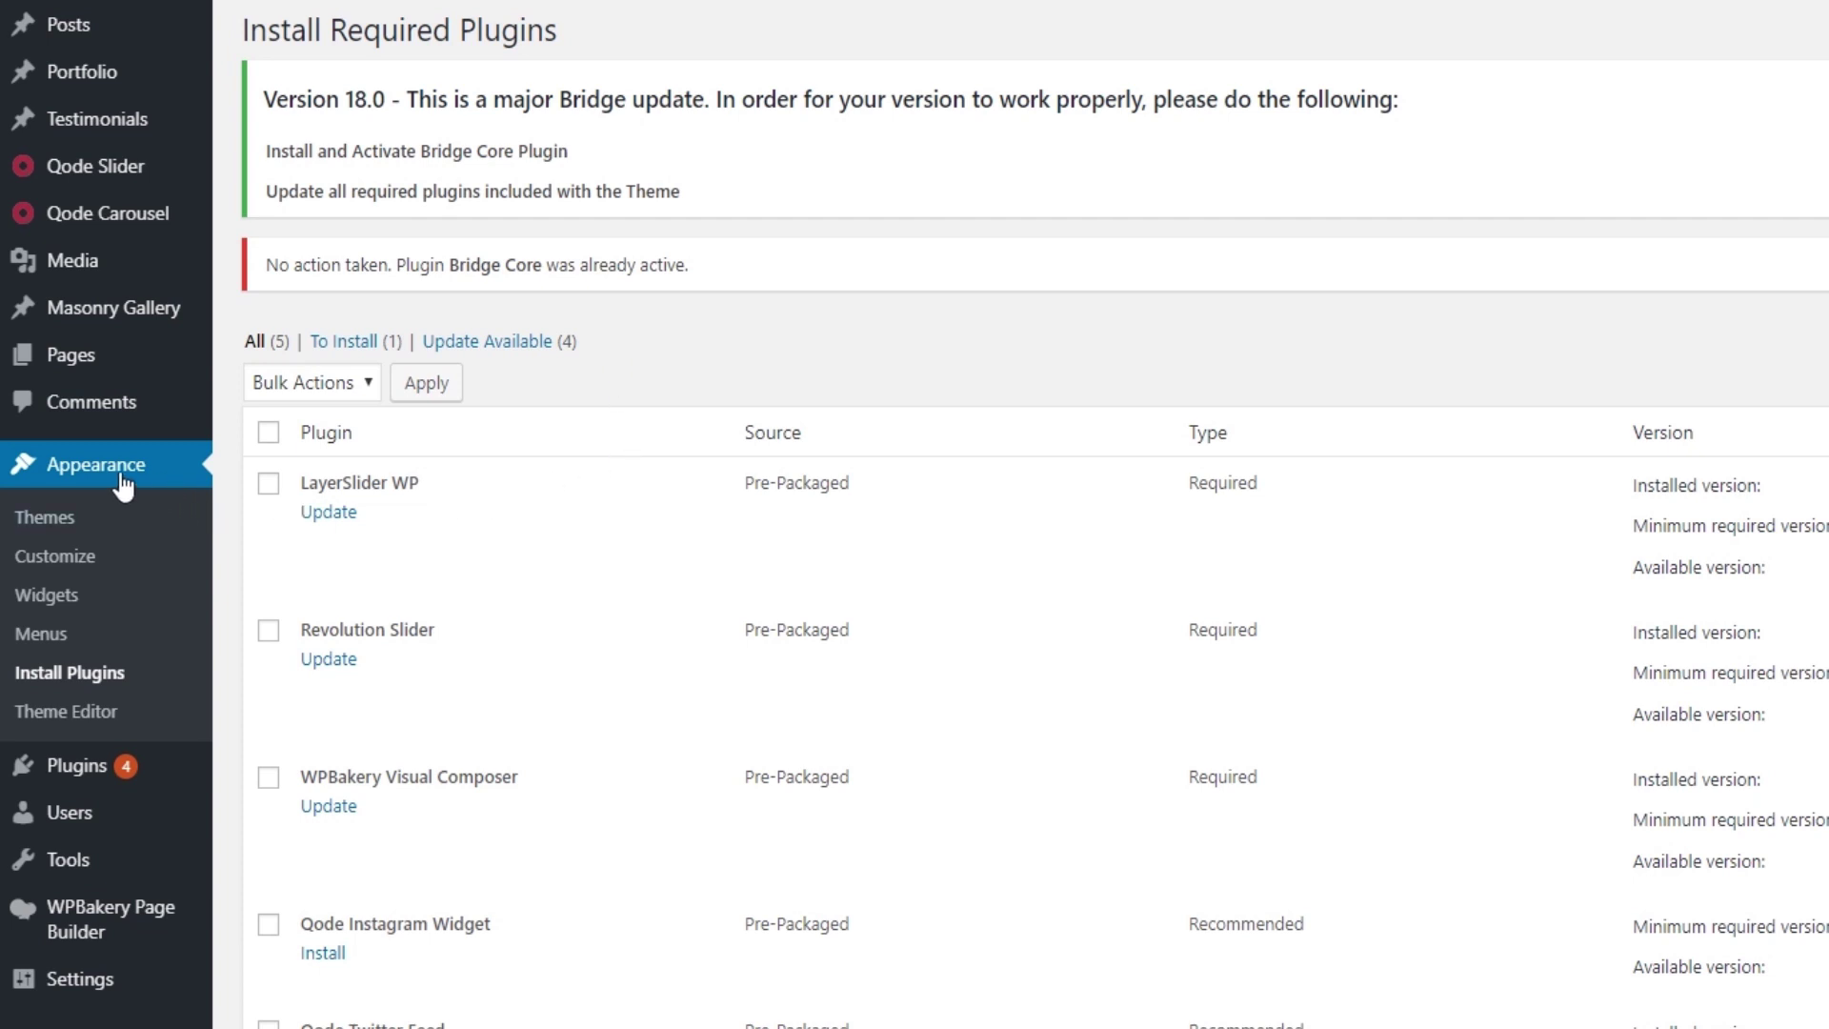
# Update the WPBakery Visual Composer plugin and return to the required plugins list
pyautogui.scroll(-1, 143, 490)
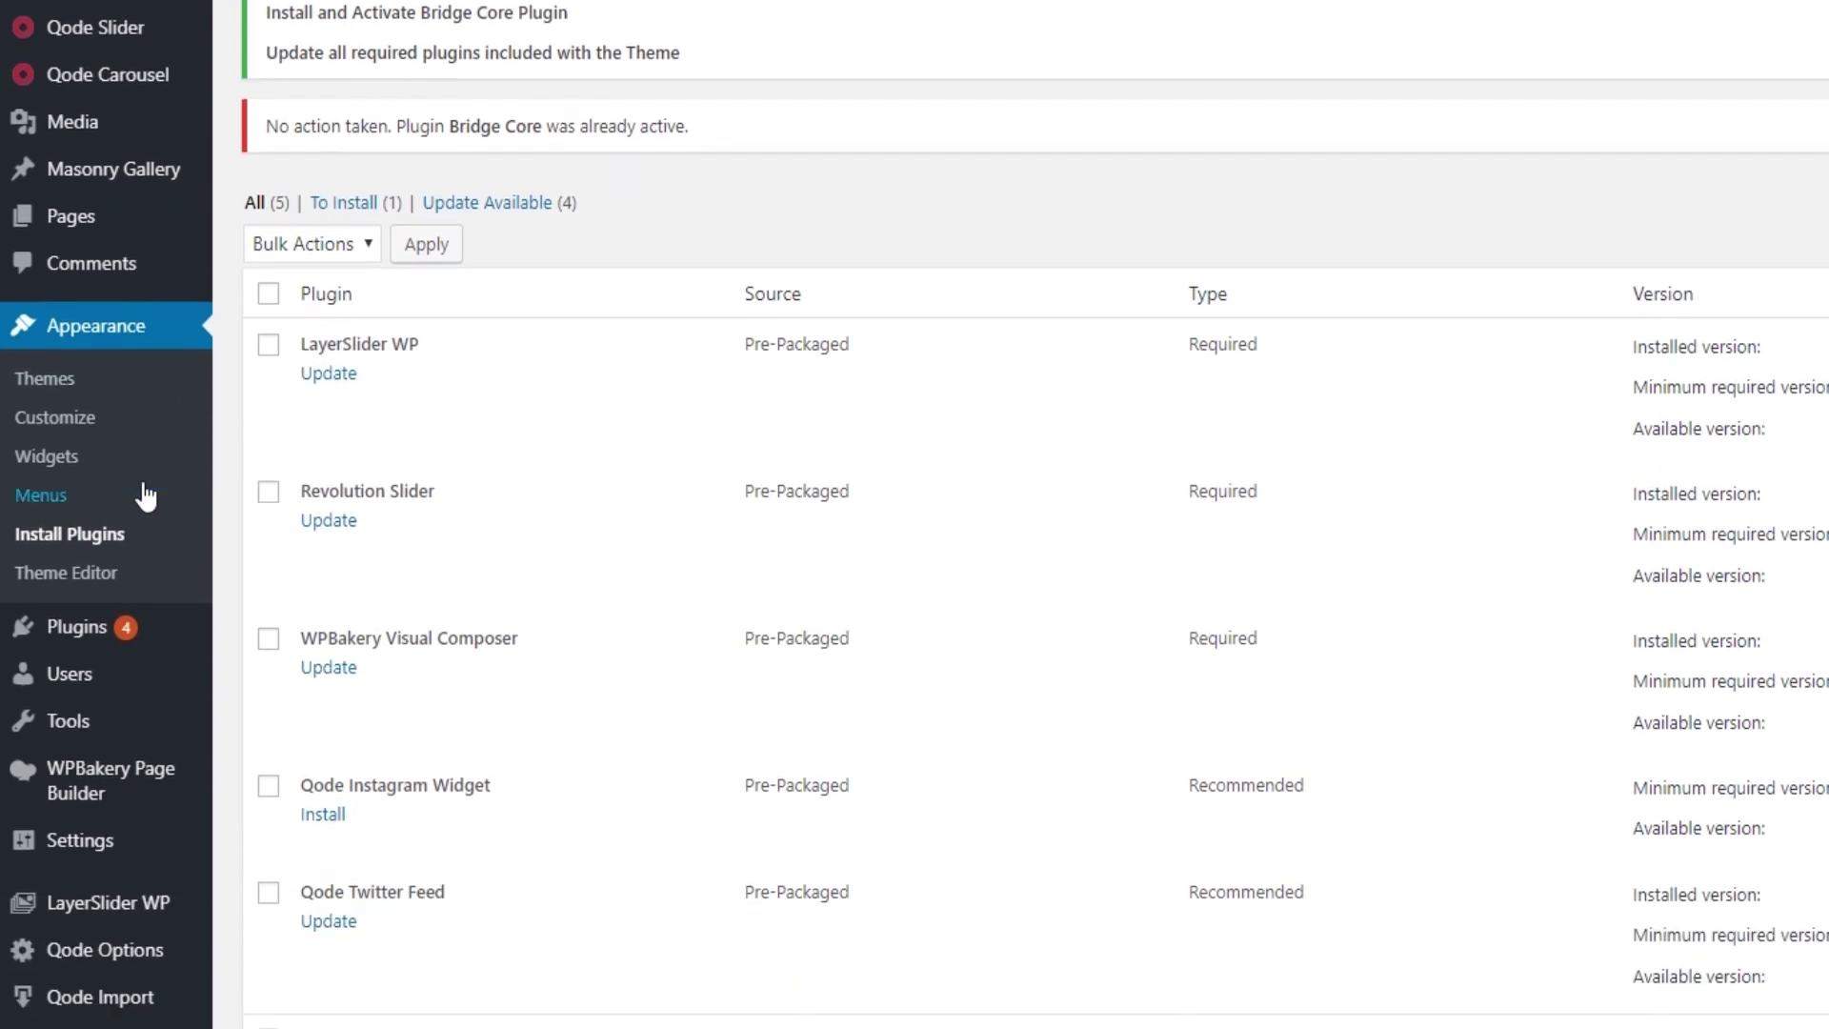
pyautogui.click(268, 640)
pyautogui.click(328, 669)
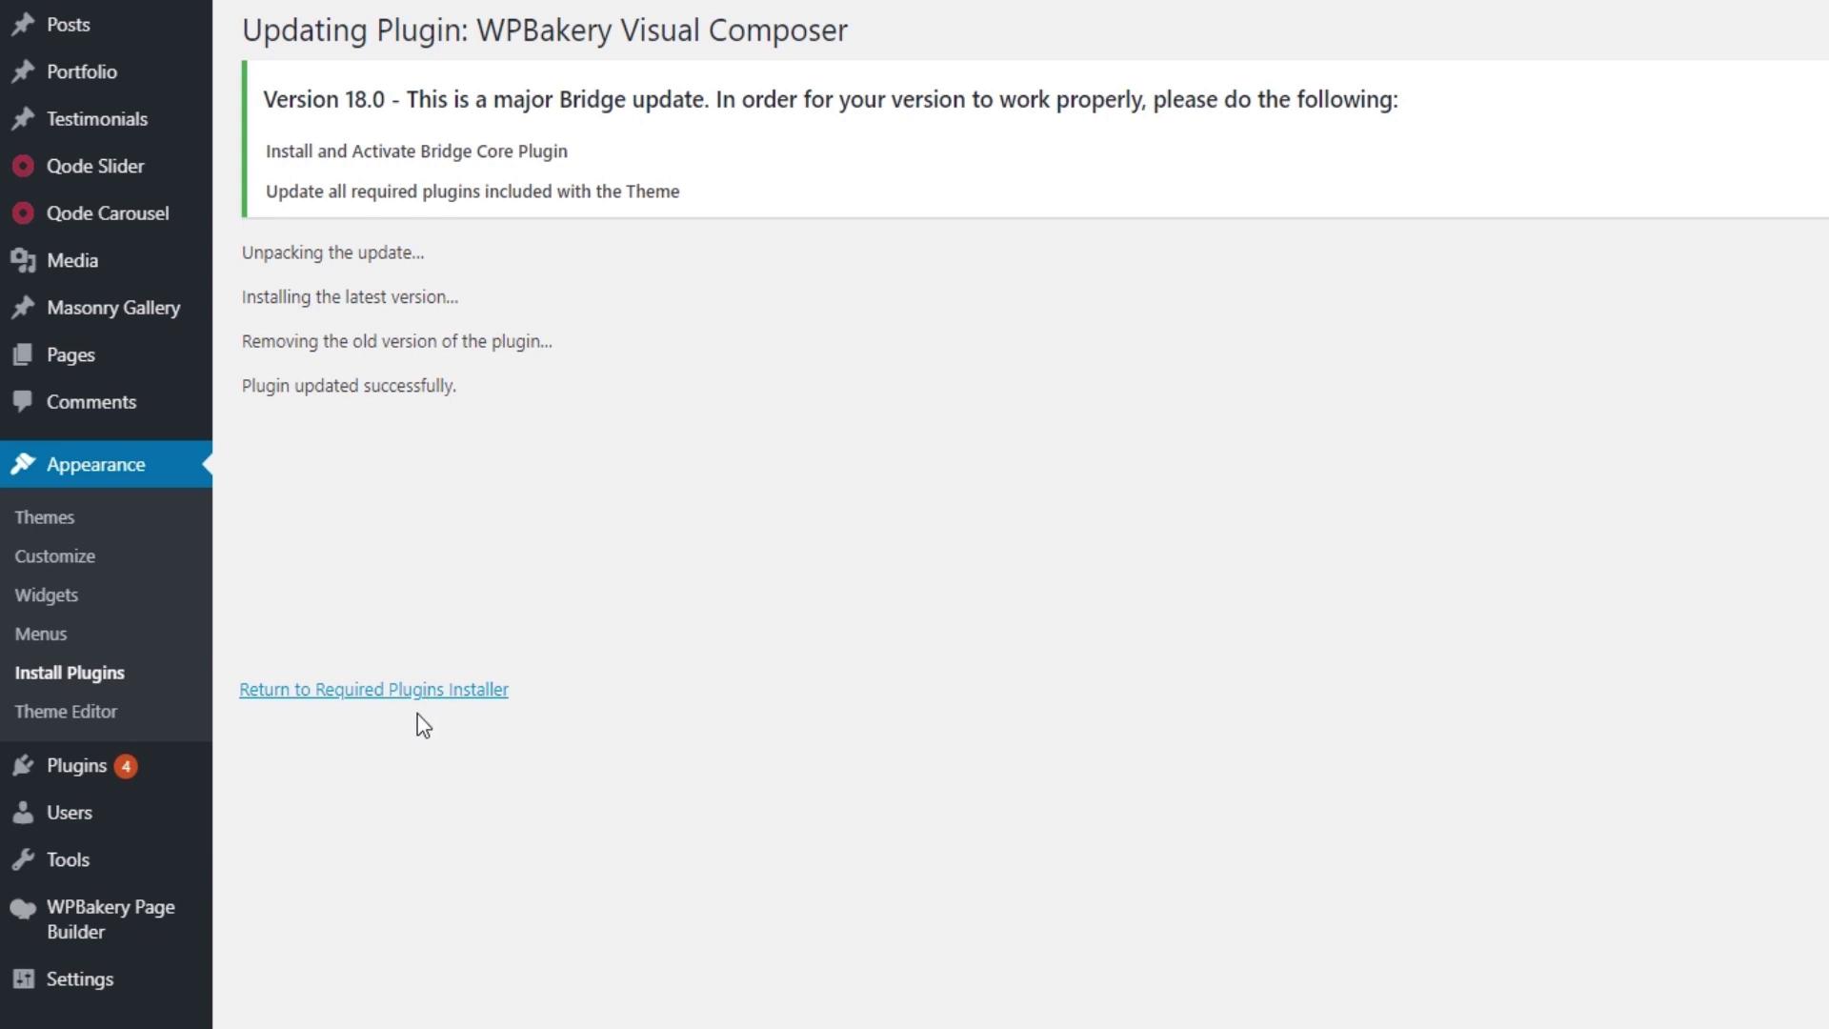
pyautogui.click(425, 688)
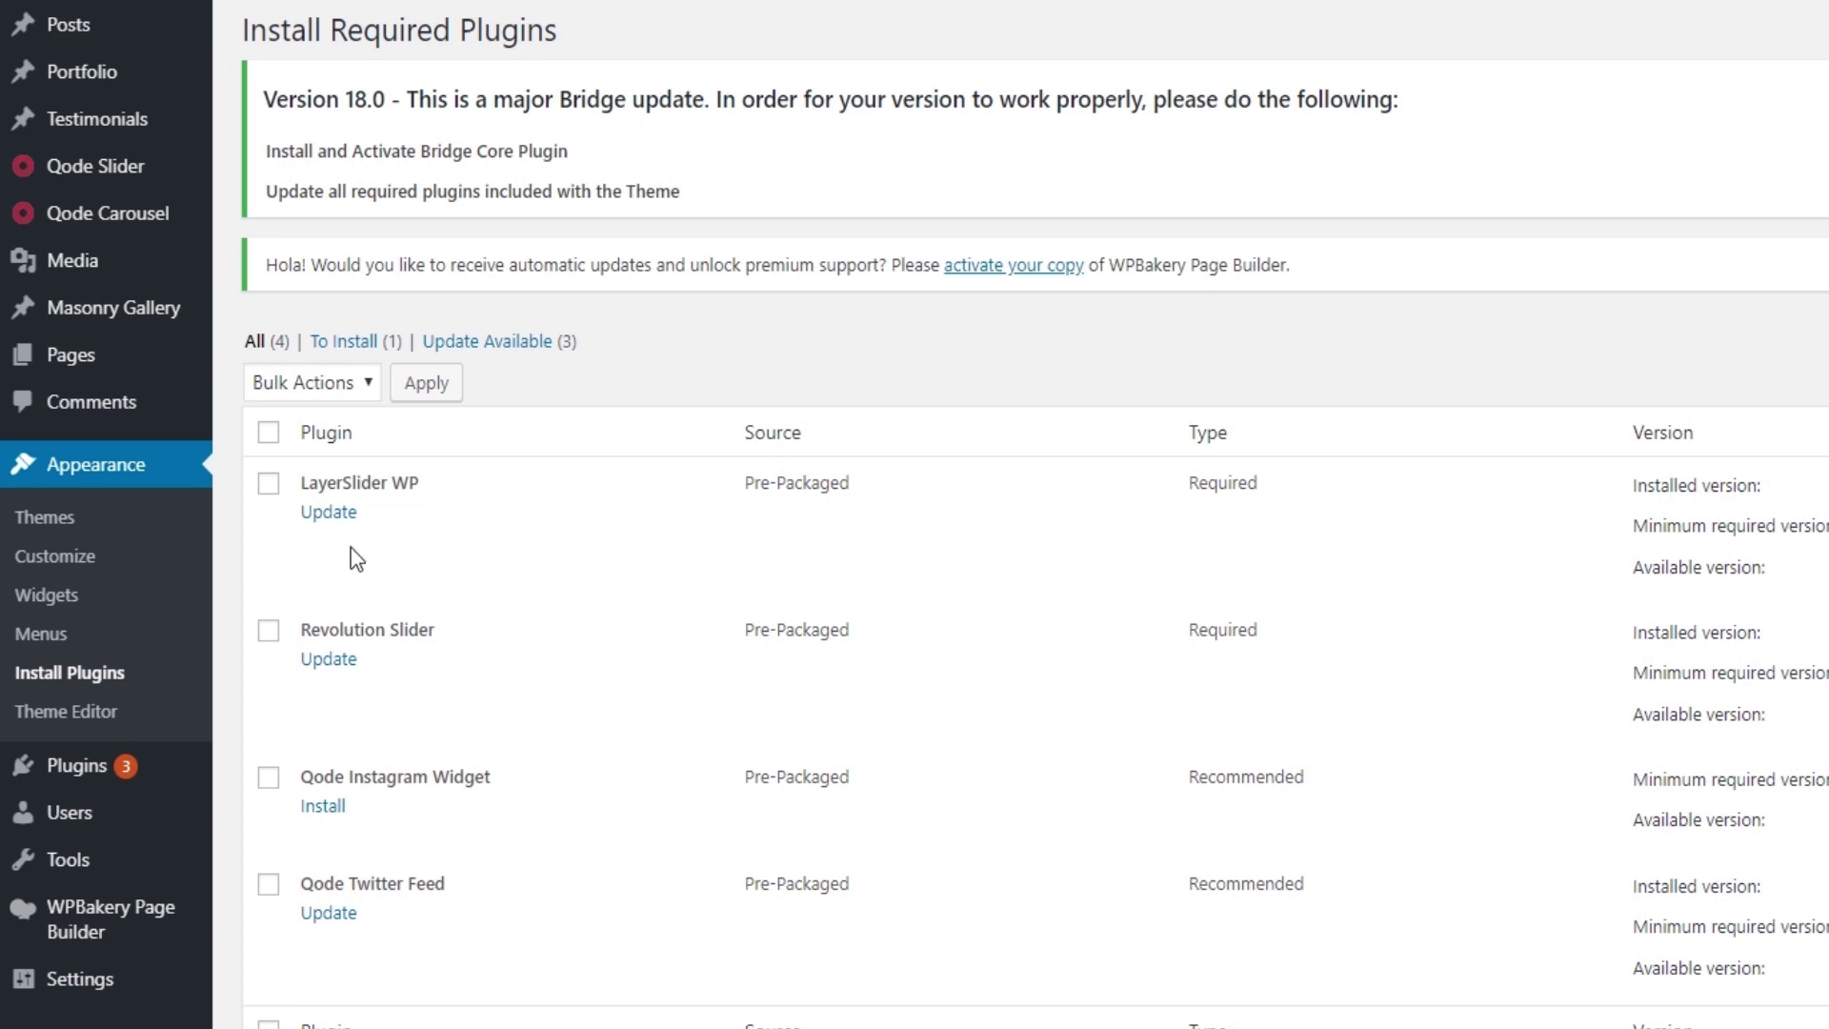
# Try to update the LayerSlider WP plugin, and update the Revolution Slider plugin from the required plugins list
pyautogui.click(268, 483)
pyautogui.click(347, 516)
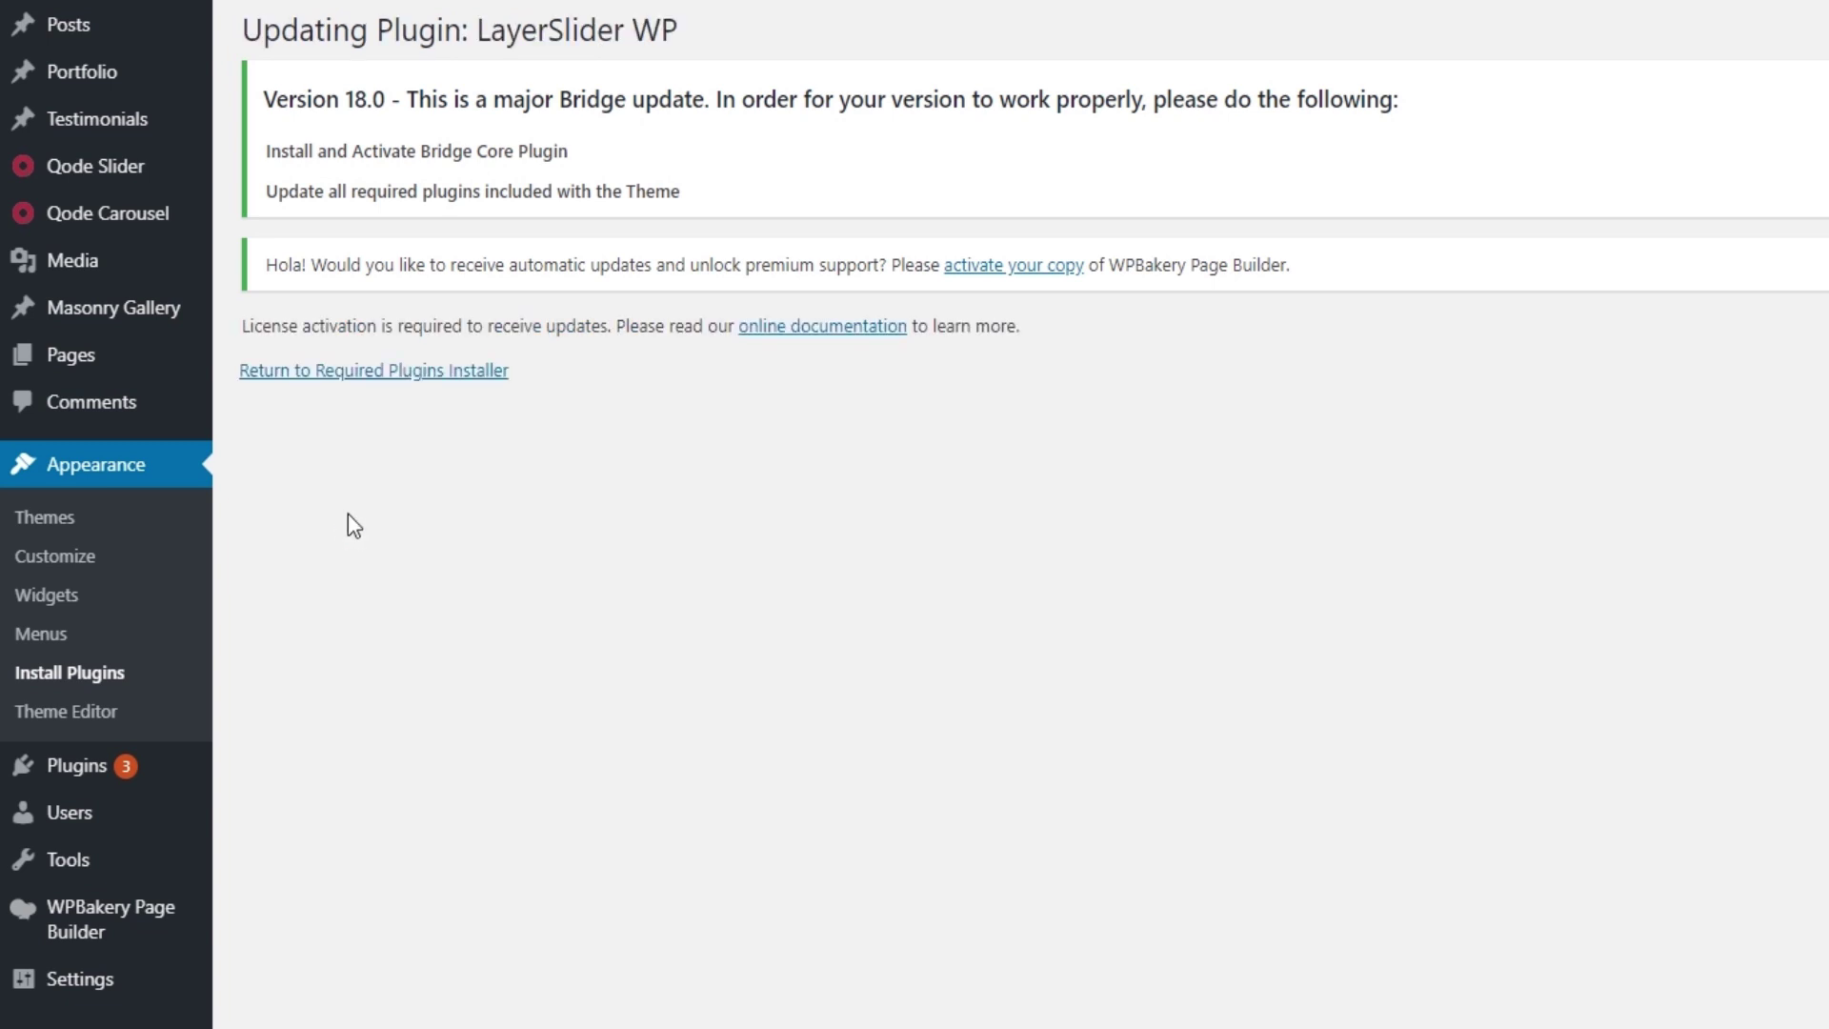
pyautogui.click(415, 374)
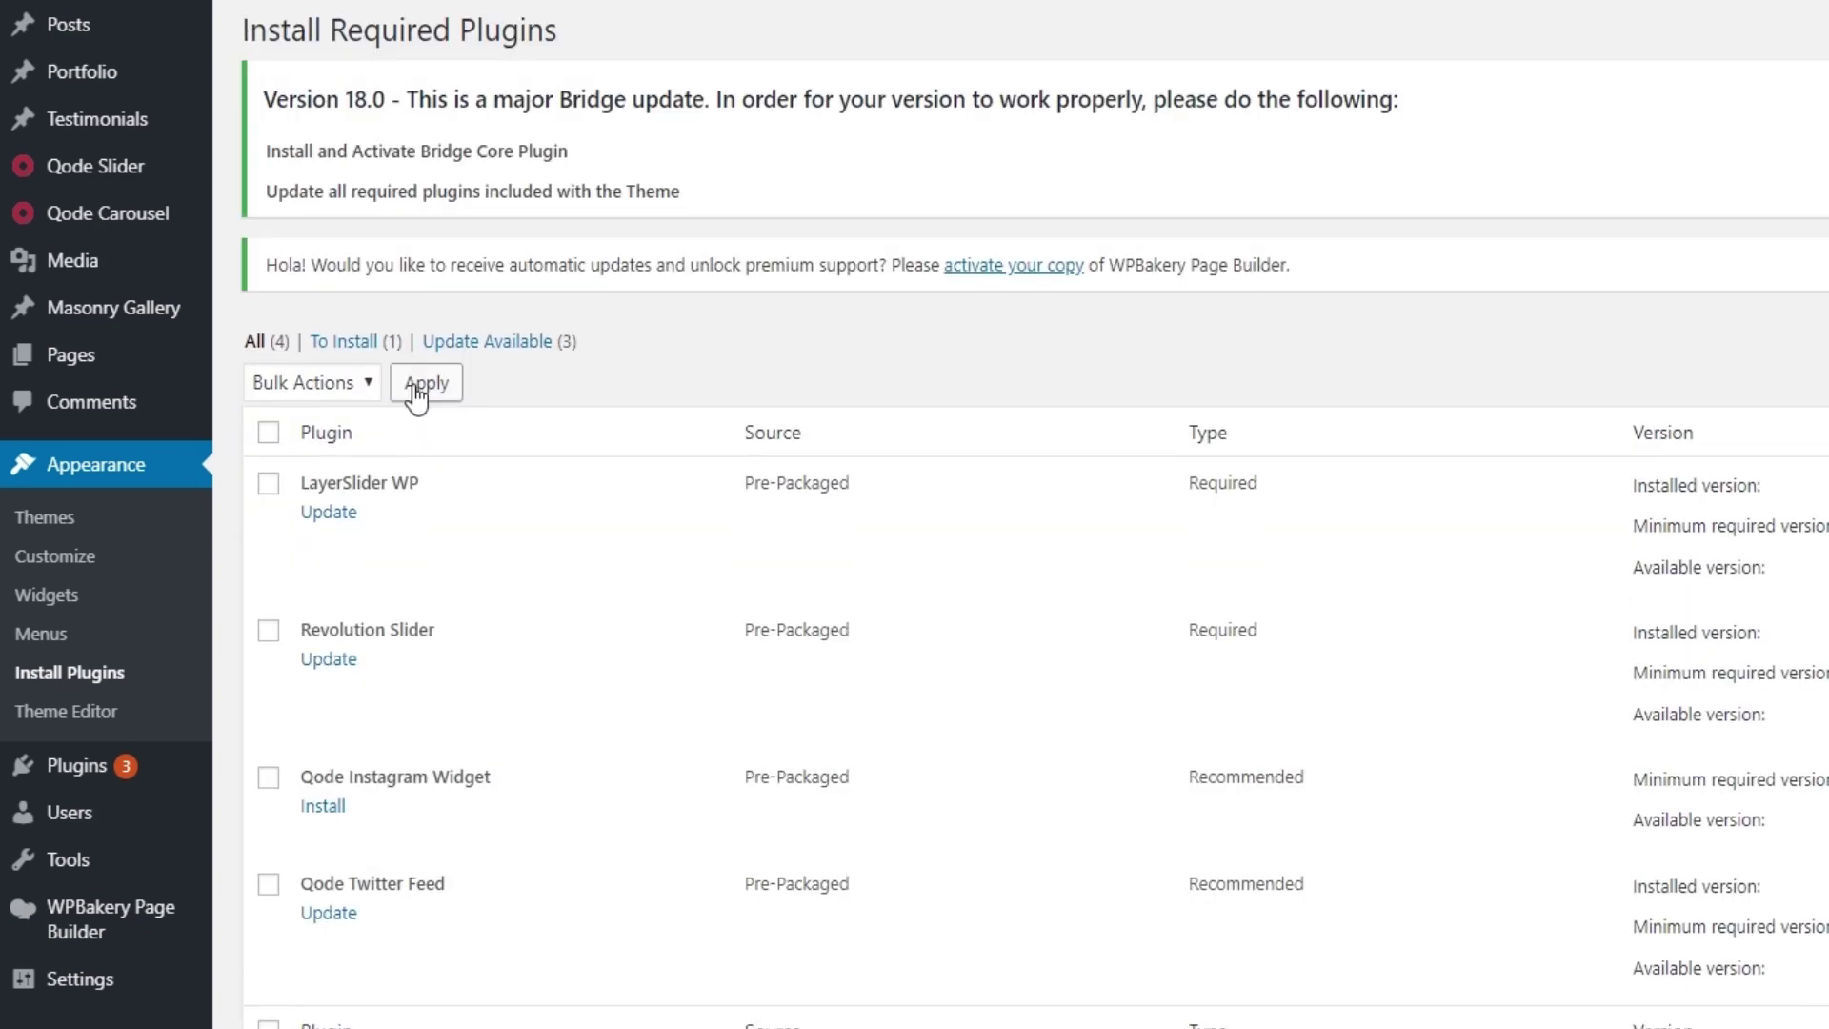
pyautogui.click(347, 659)
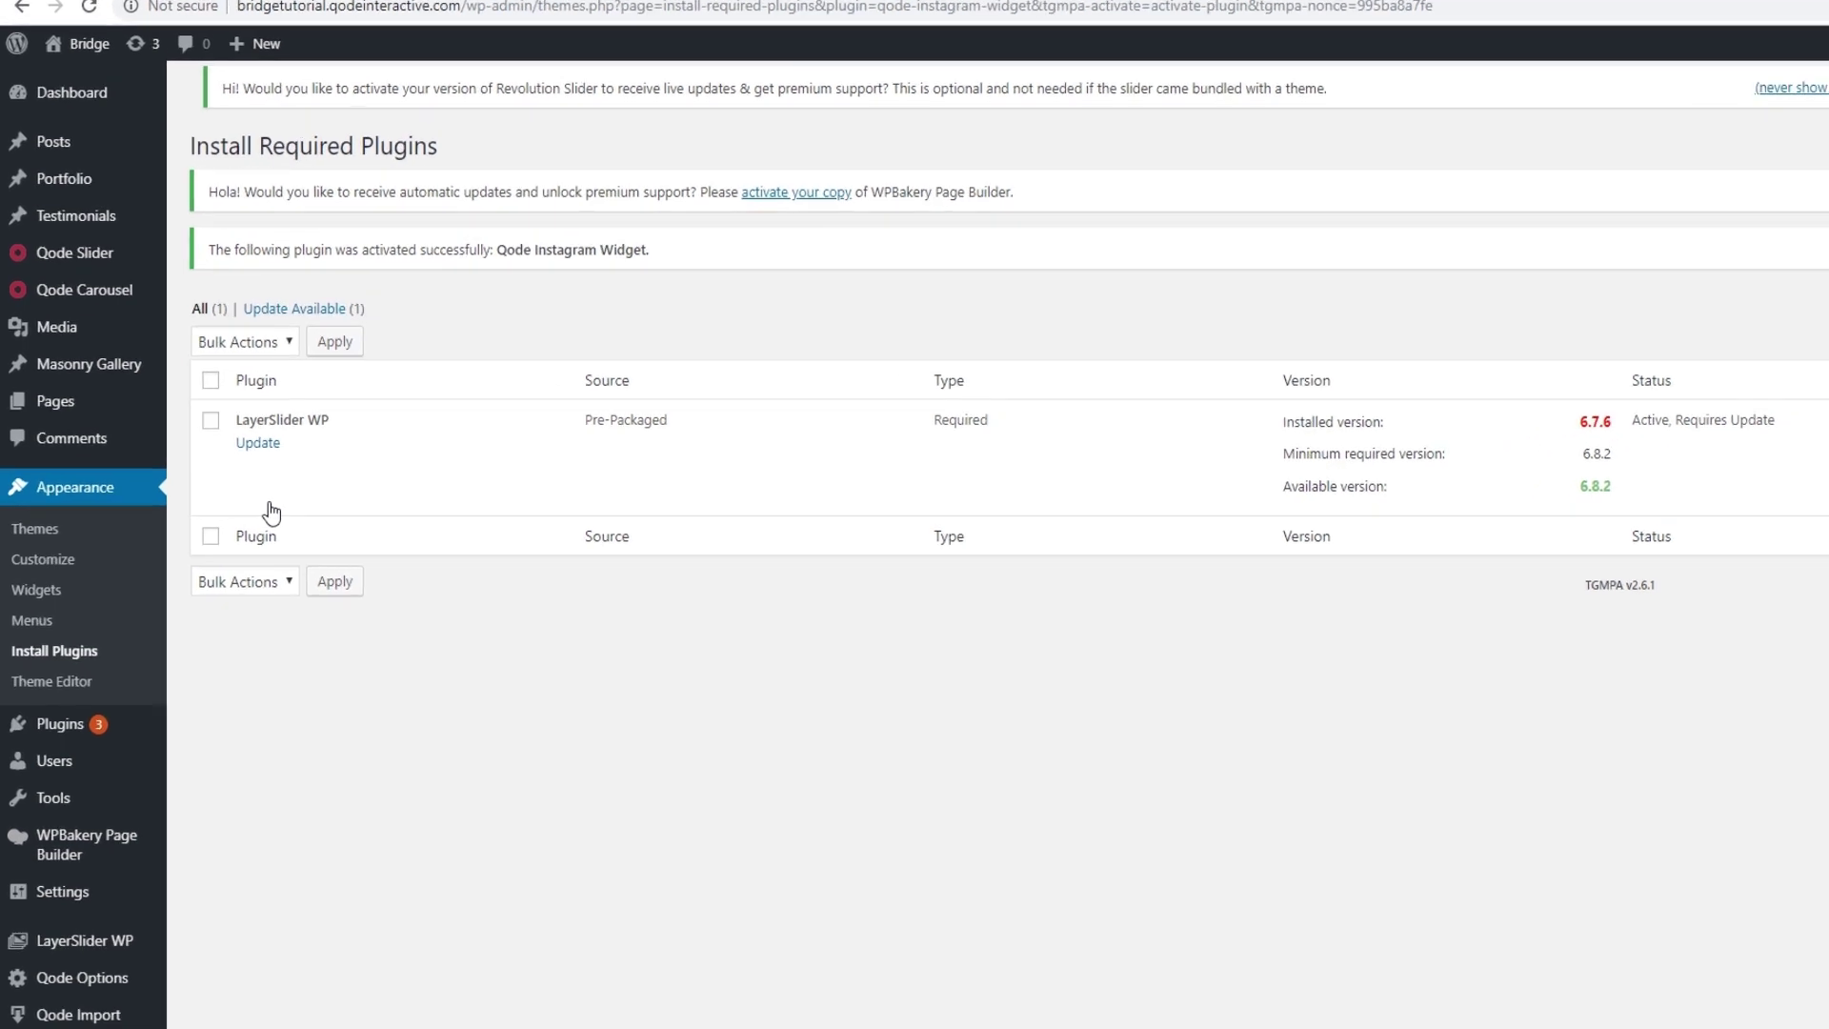
# Deactivate and delete the LayerSlider WP plugin with its data on the installed plugins page, and reload the page
pyautogui.click(48, 737)
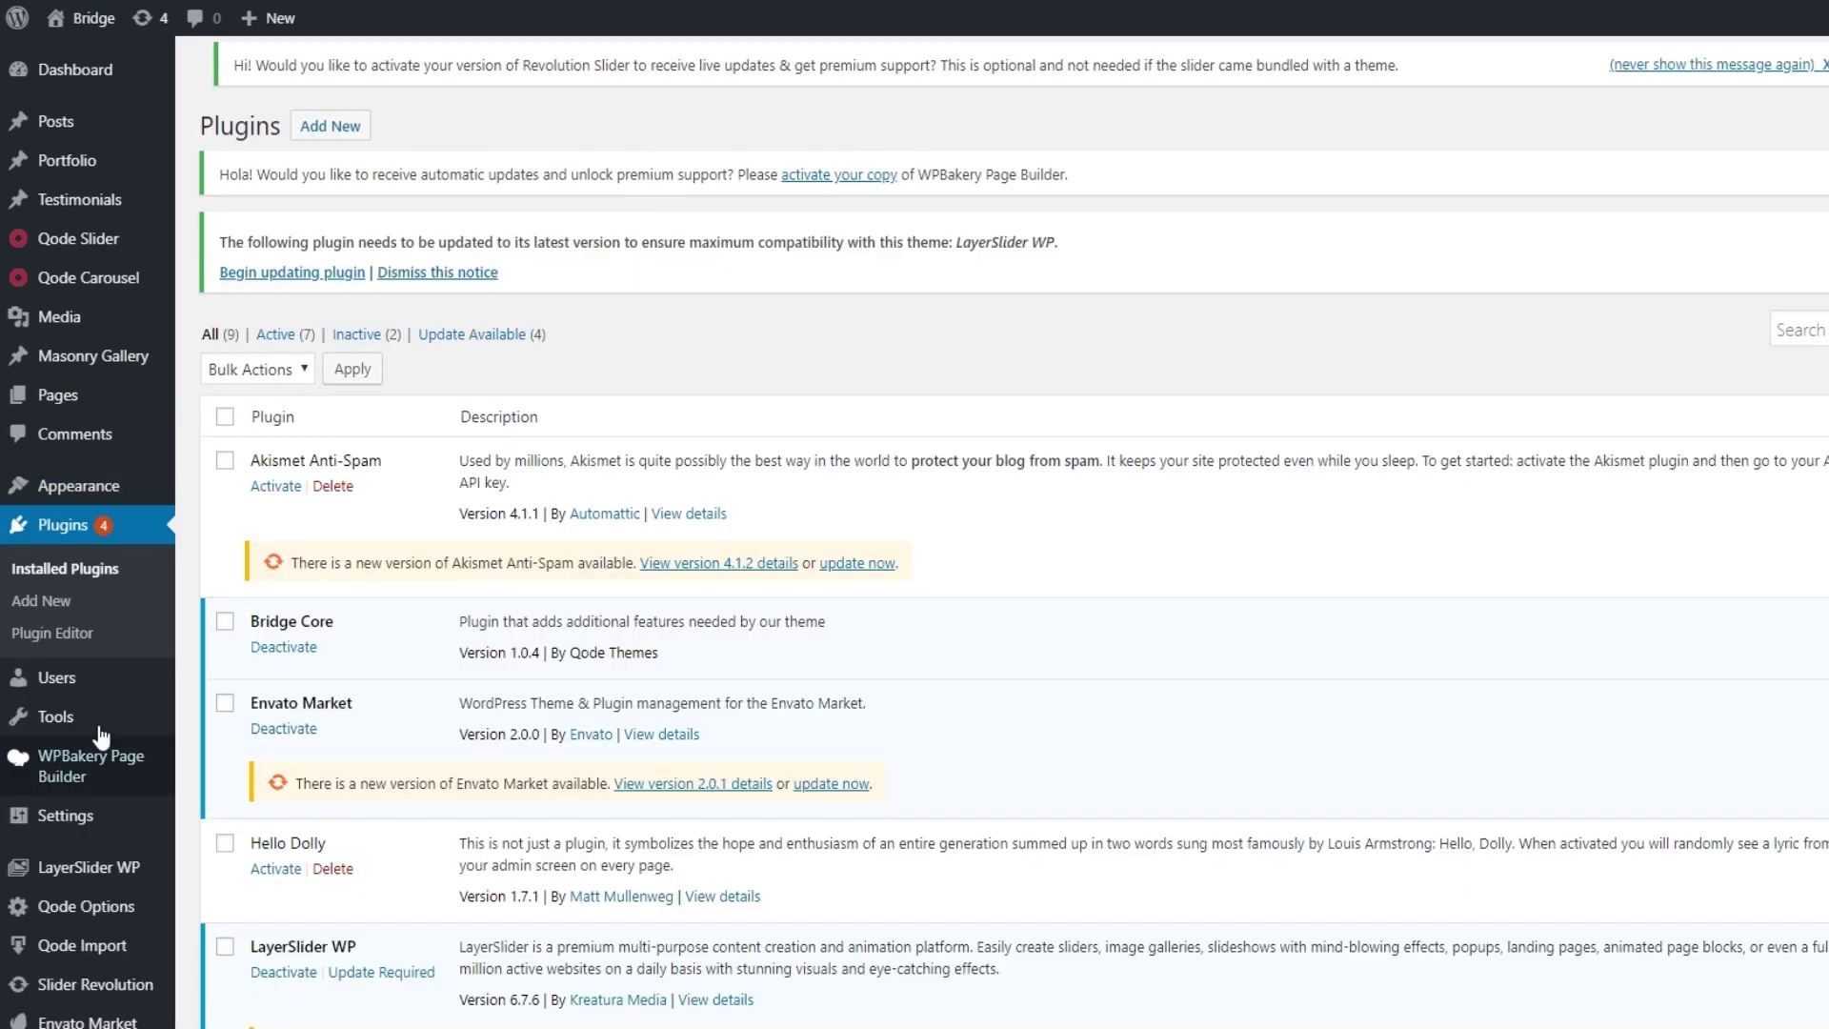
pyautogui.scroll(-3, 569, 686)
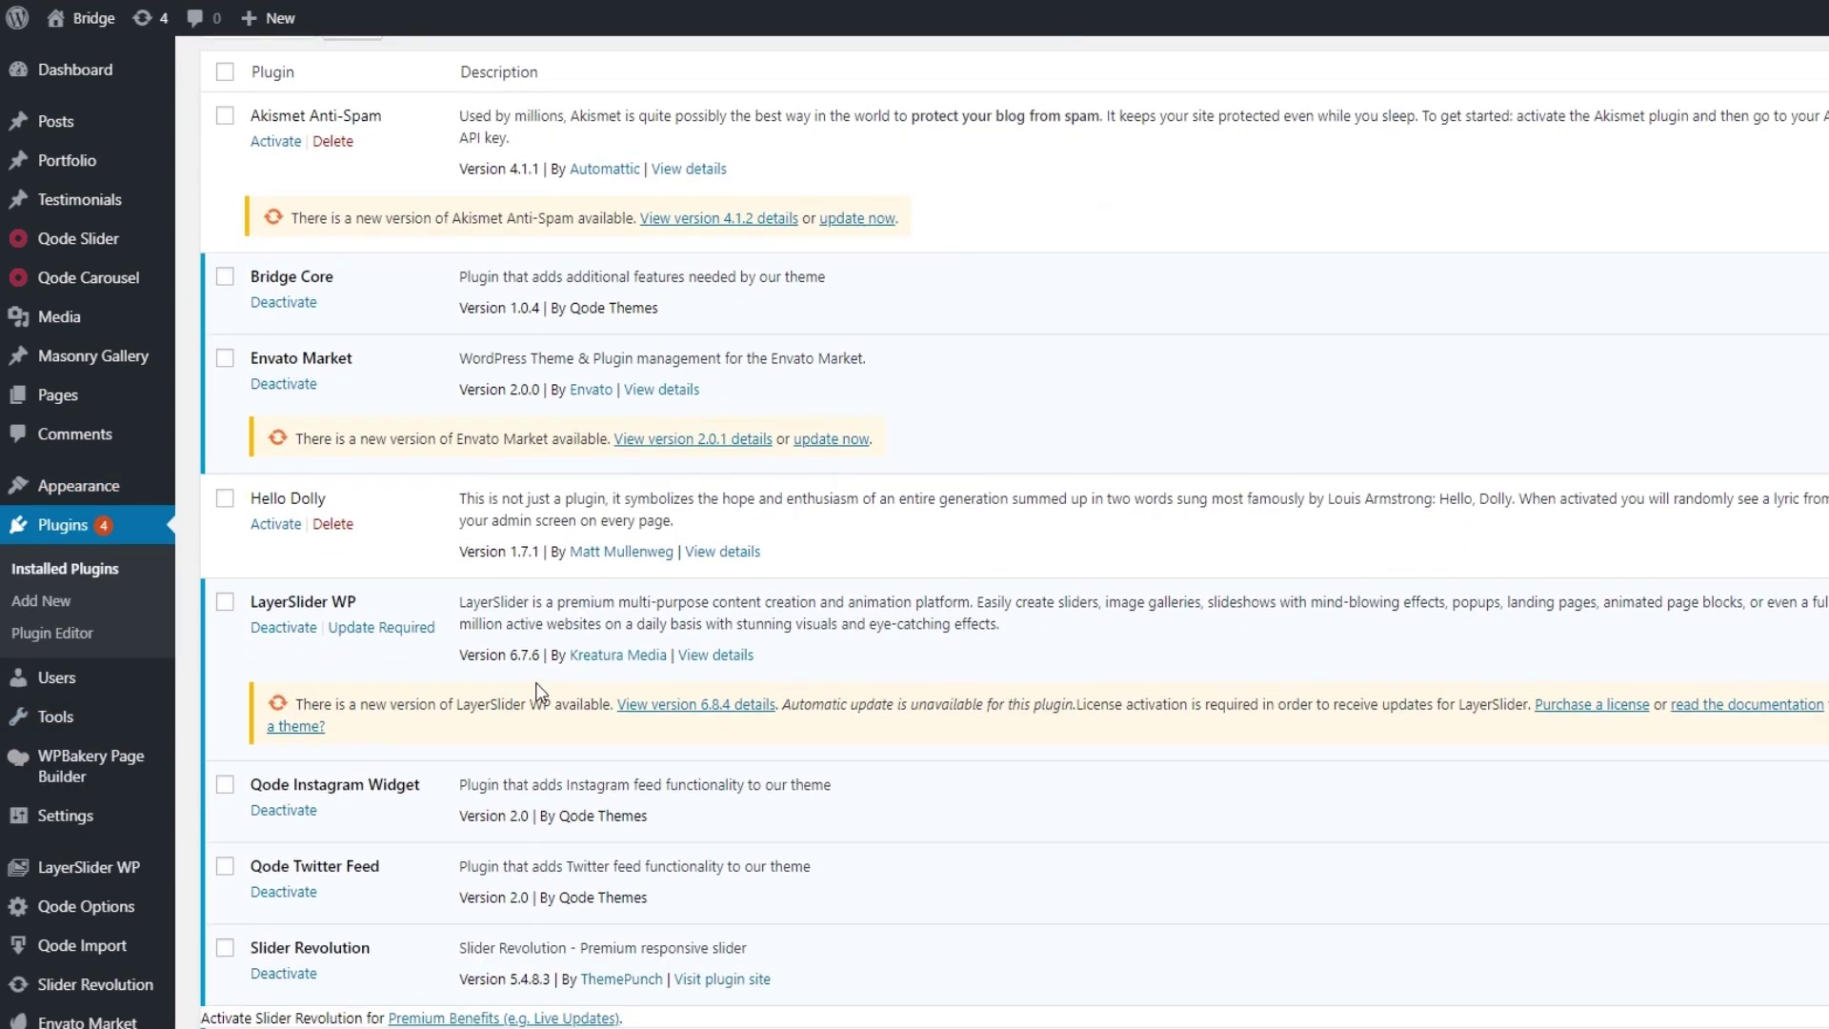
pyautogui.click(288, 629)
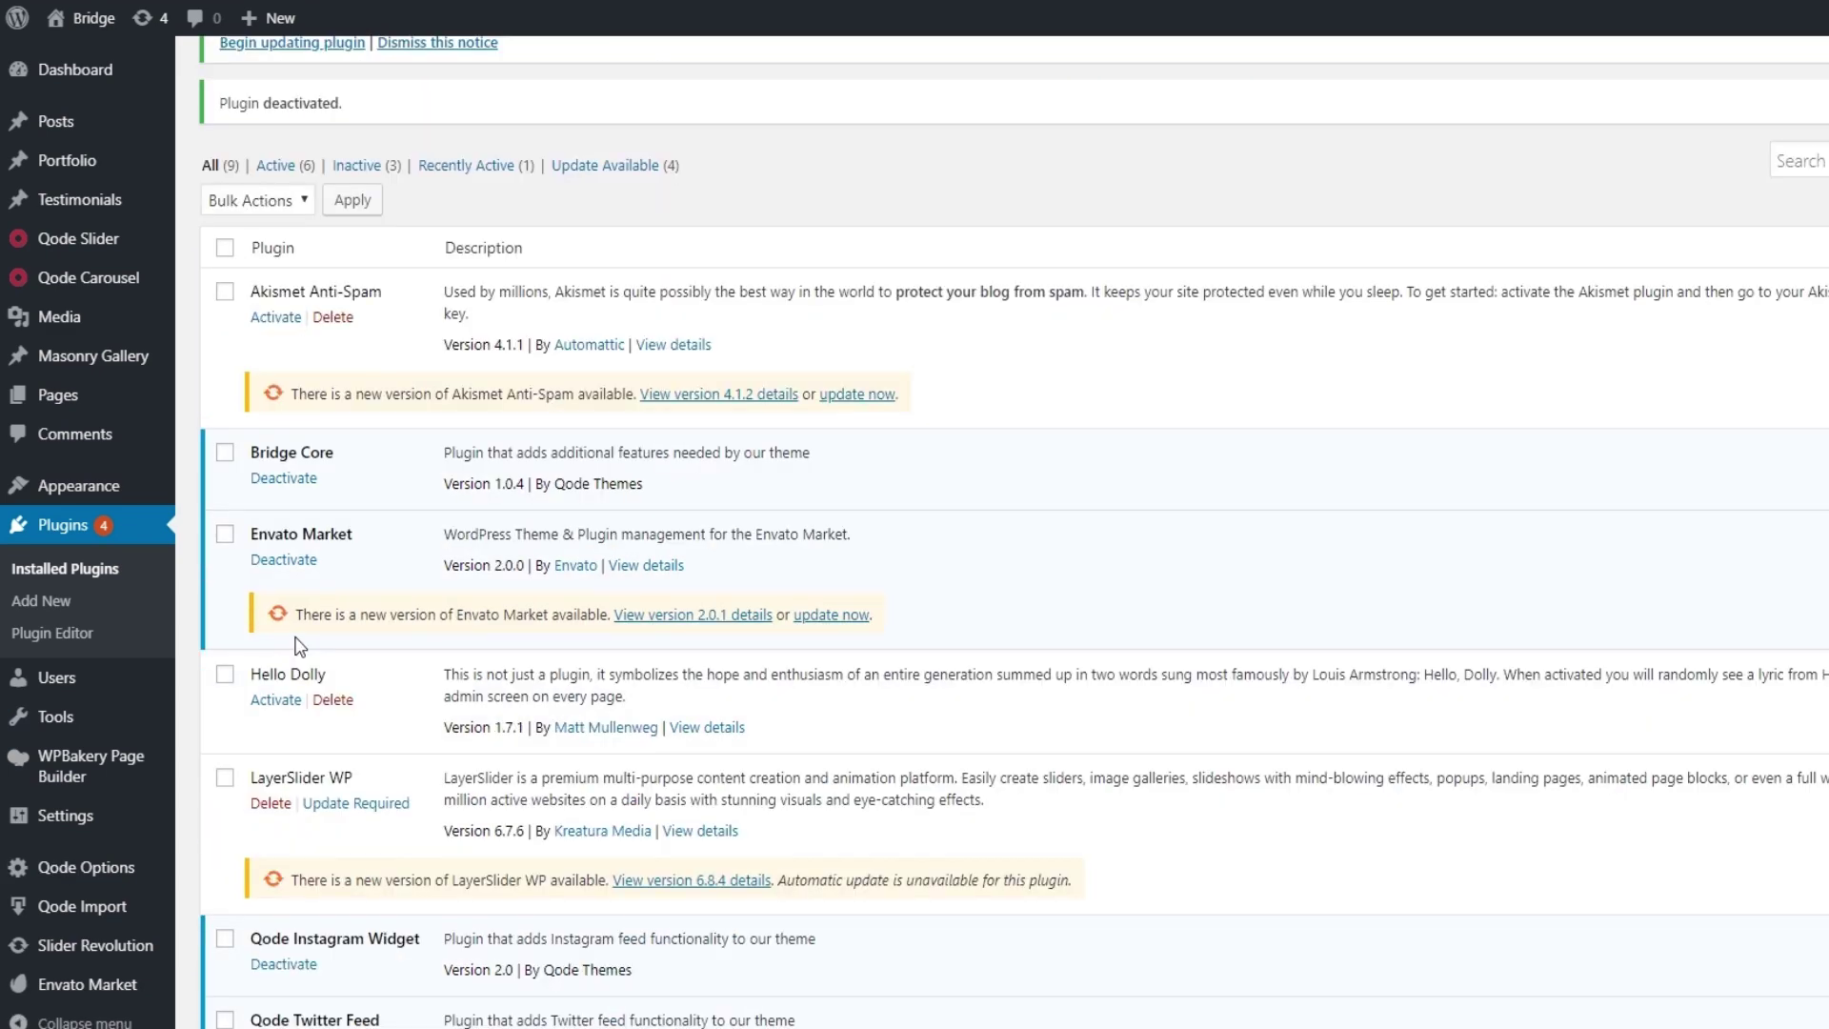
pyautogui.click(273, 805)
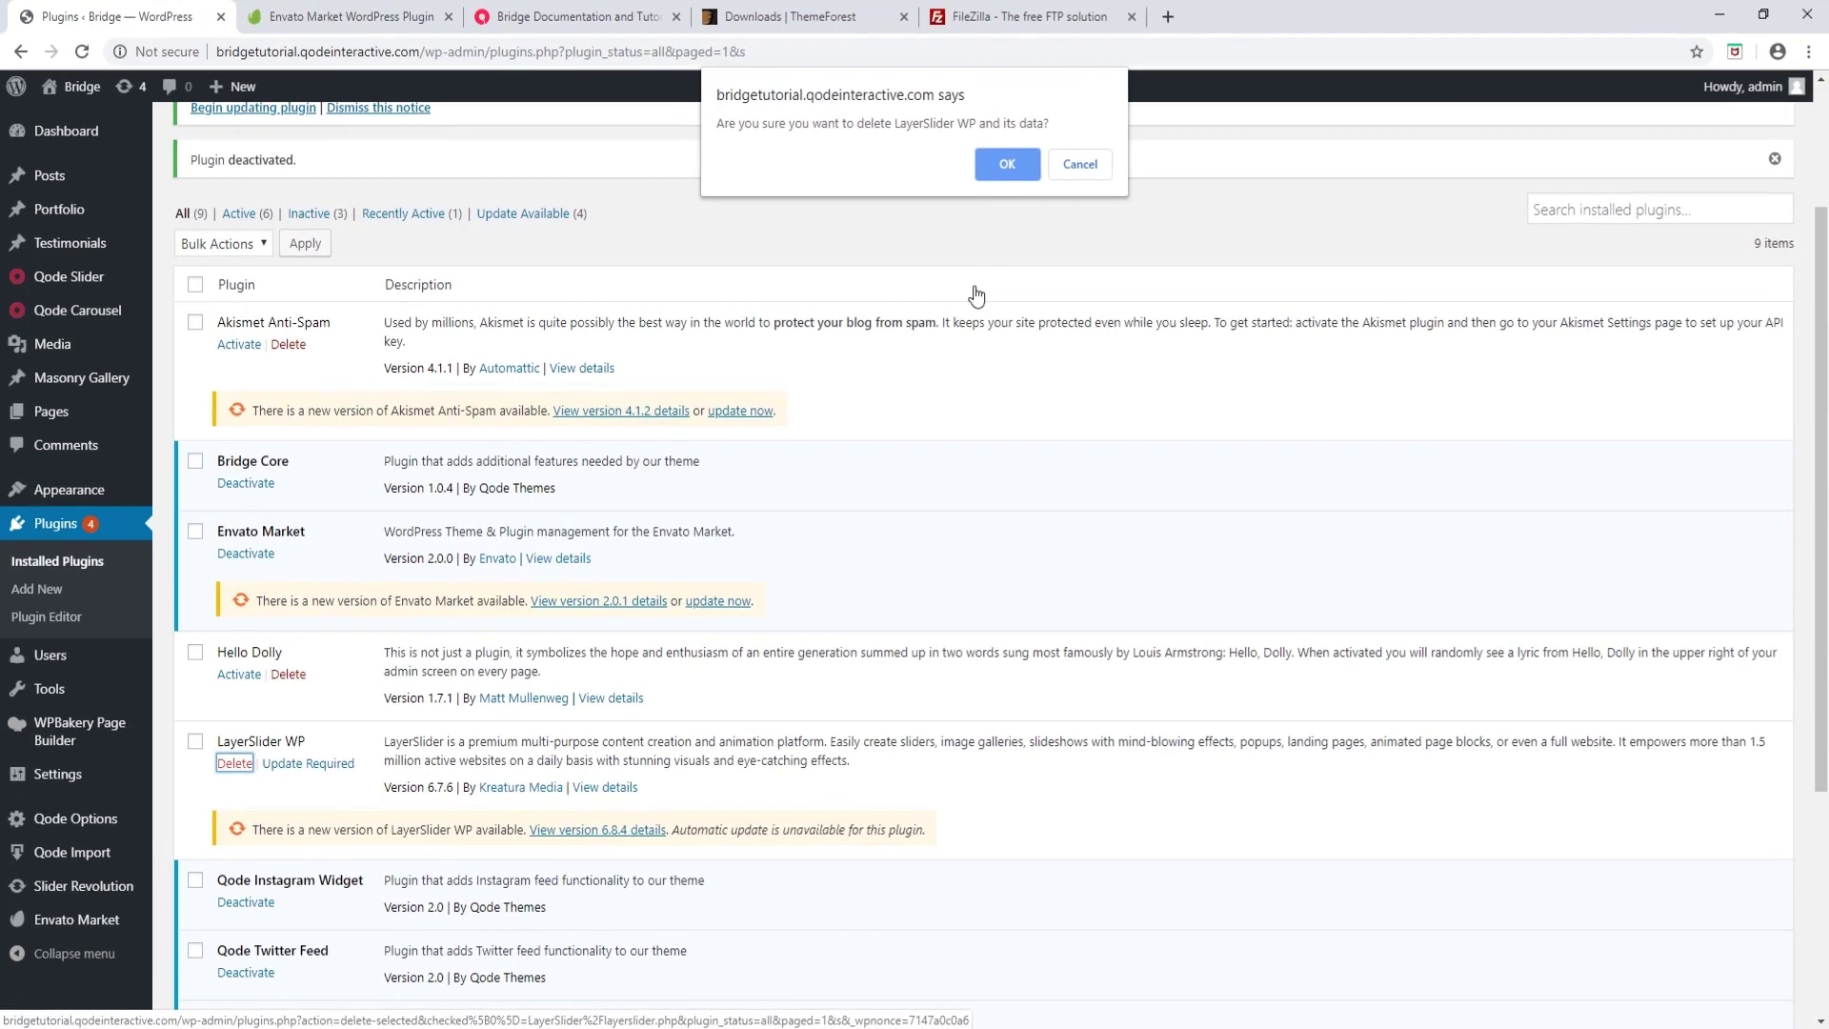
pyautogui.click(1175, 106)
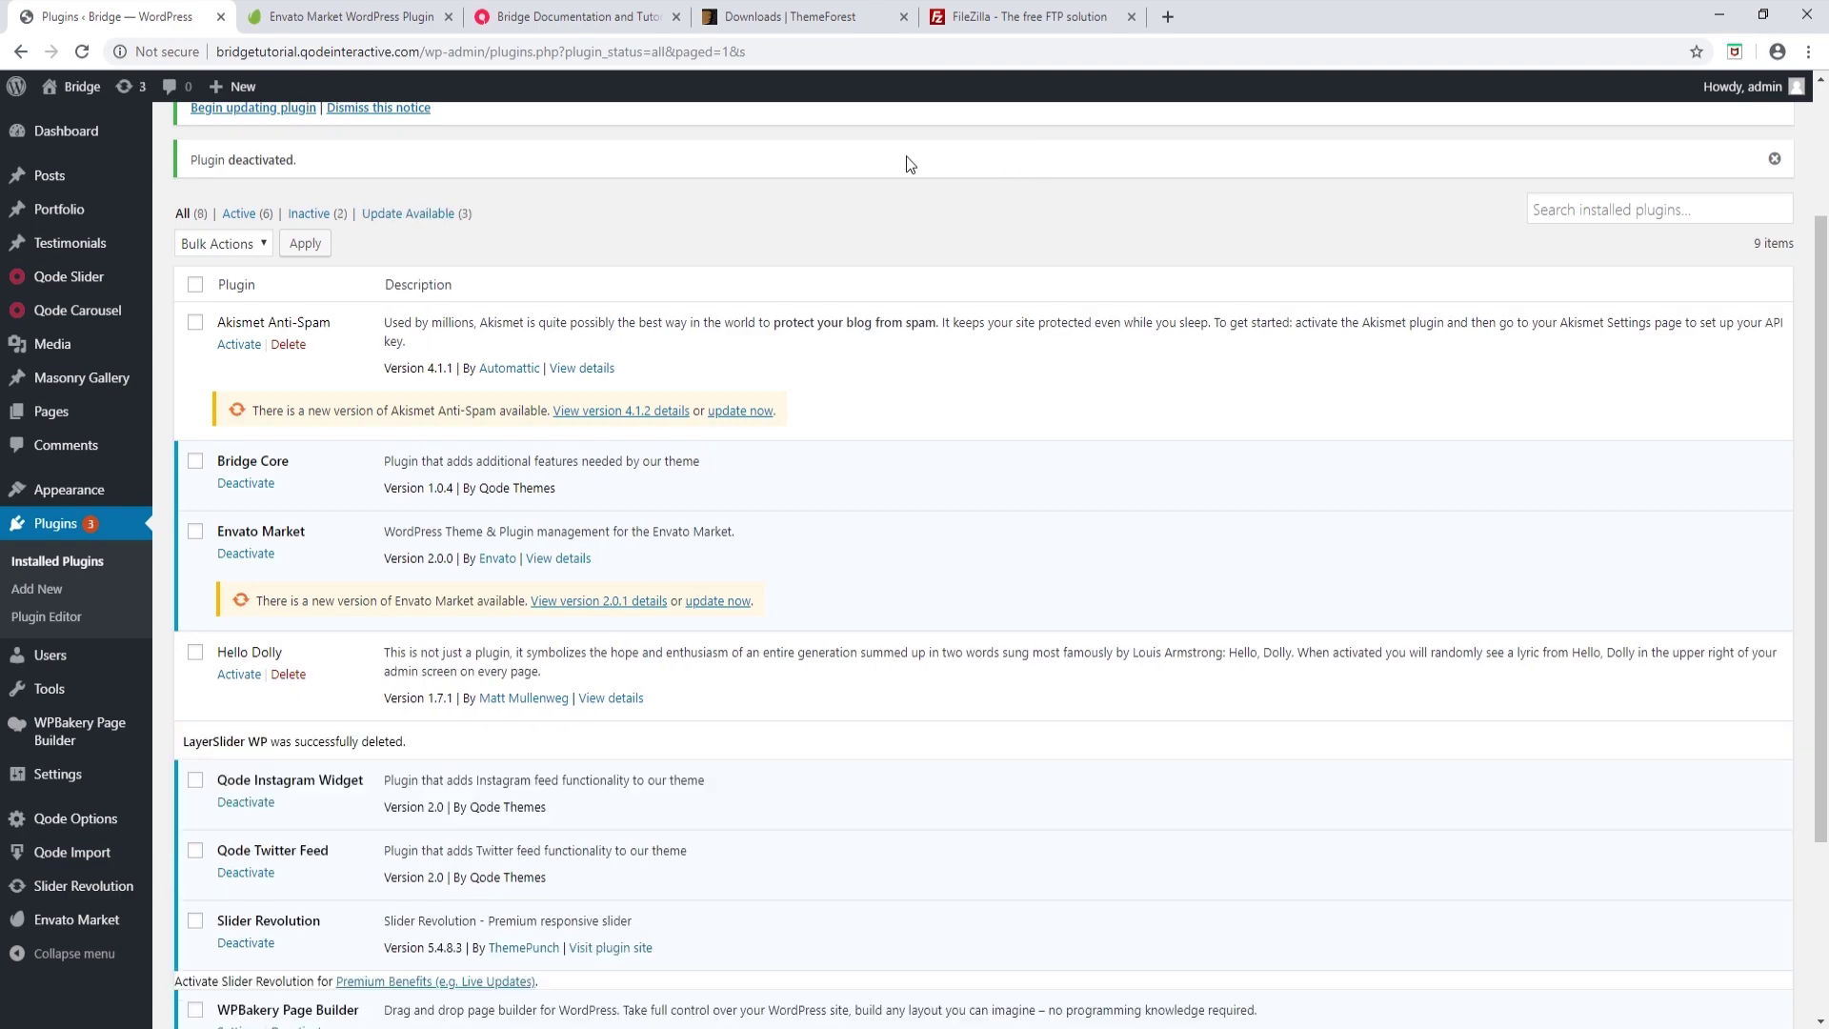
pyautogui.click(81, 52)
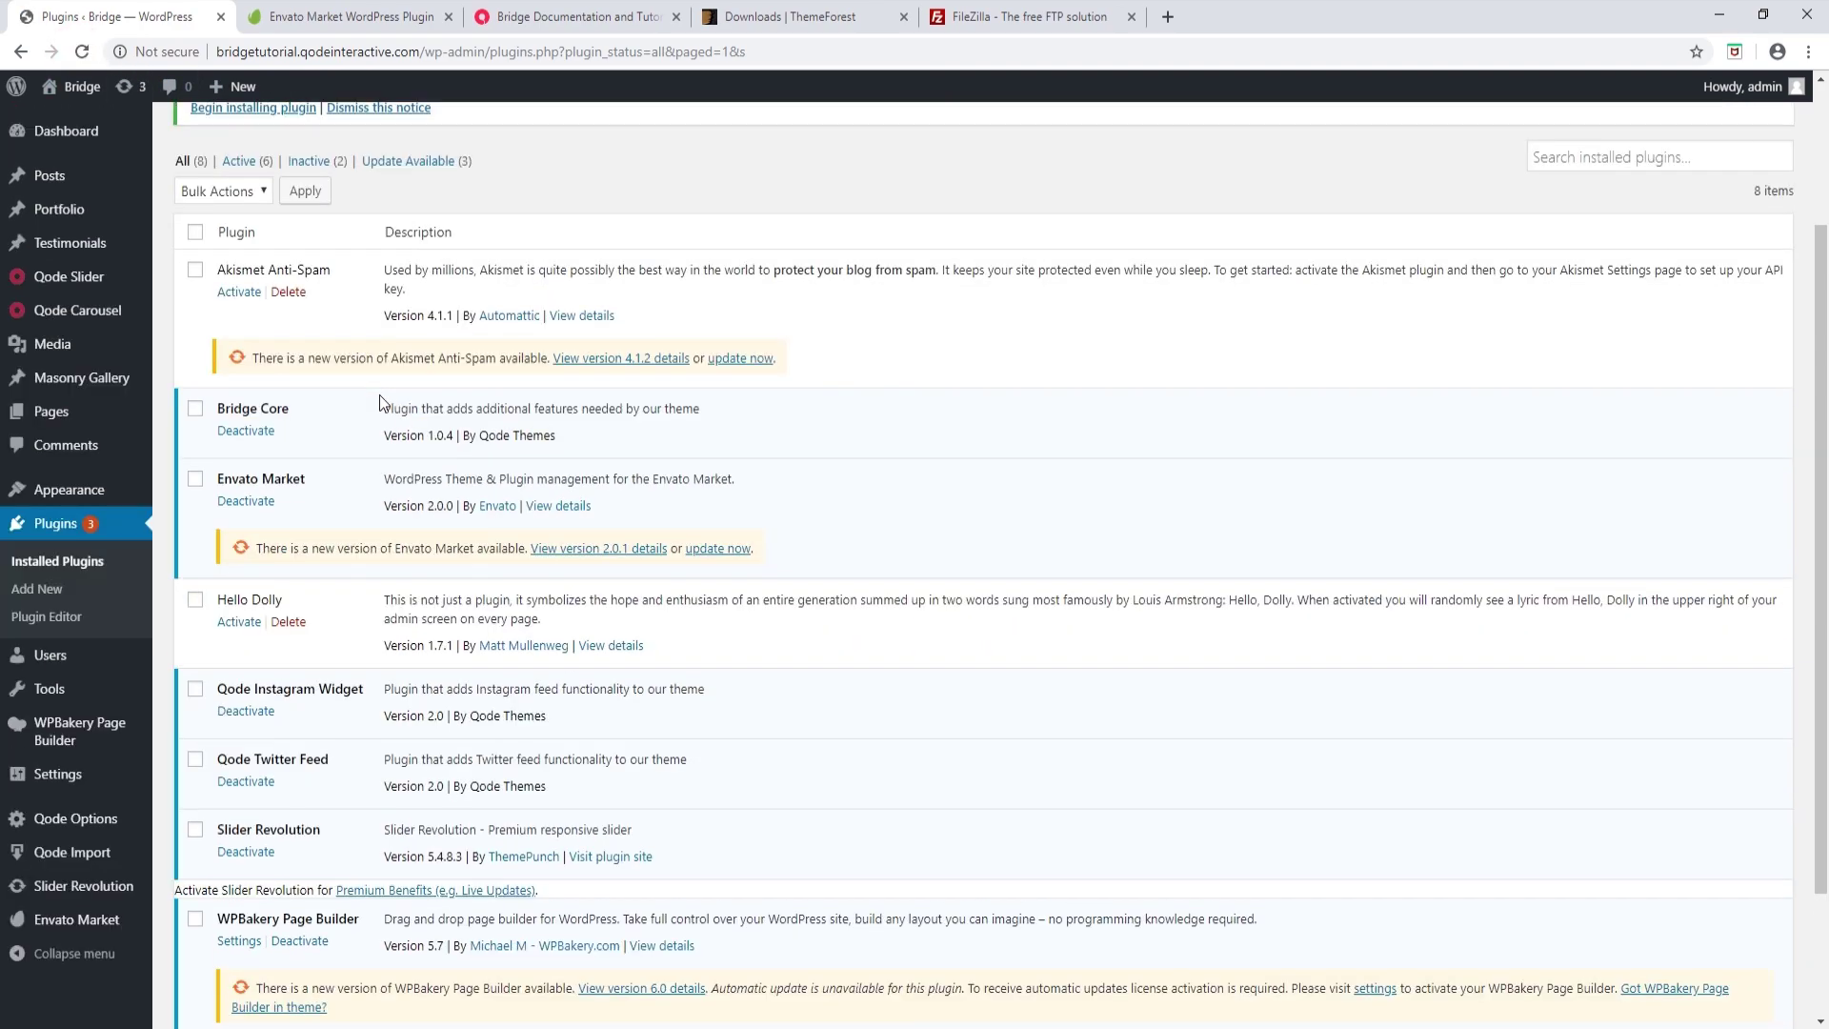
# Install and activate the pre-packaged LayerSlider WP plugin from the theme's required plugins page
pyautogui.moveTo(35, 490)
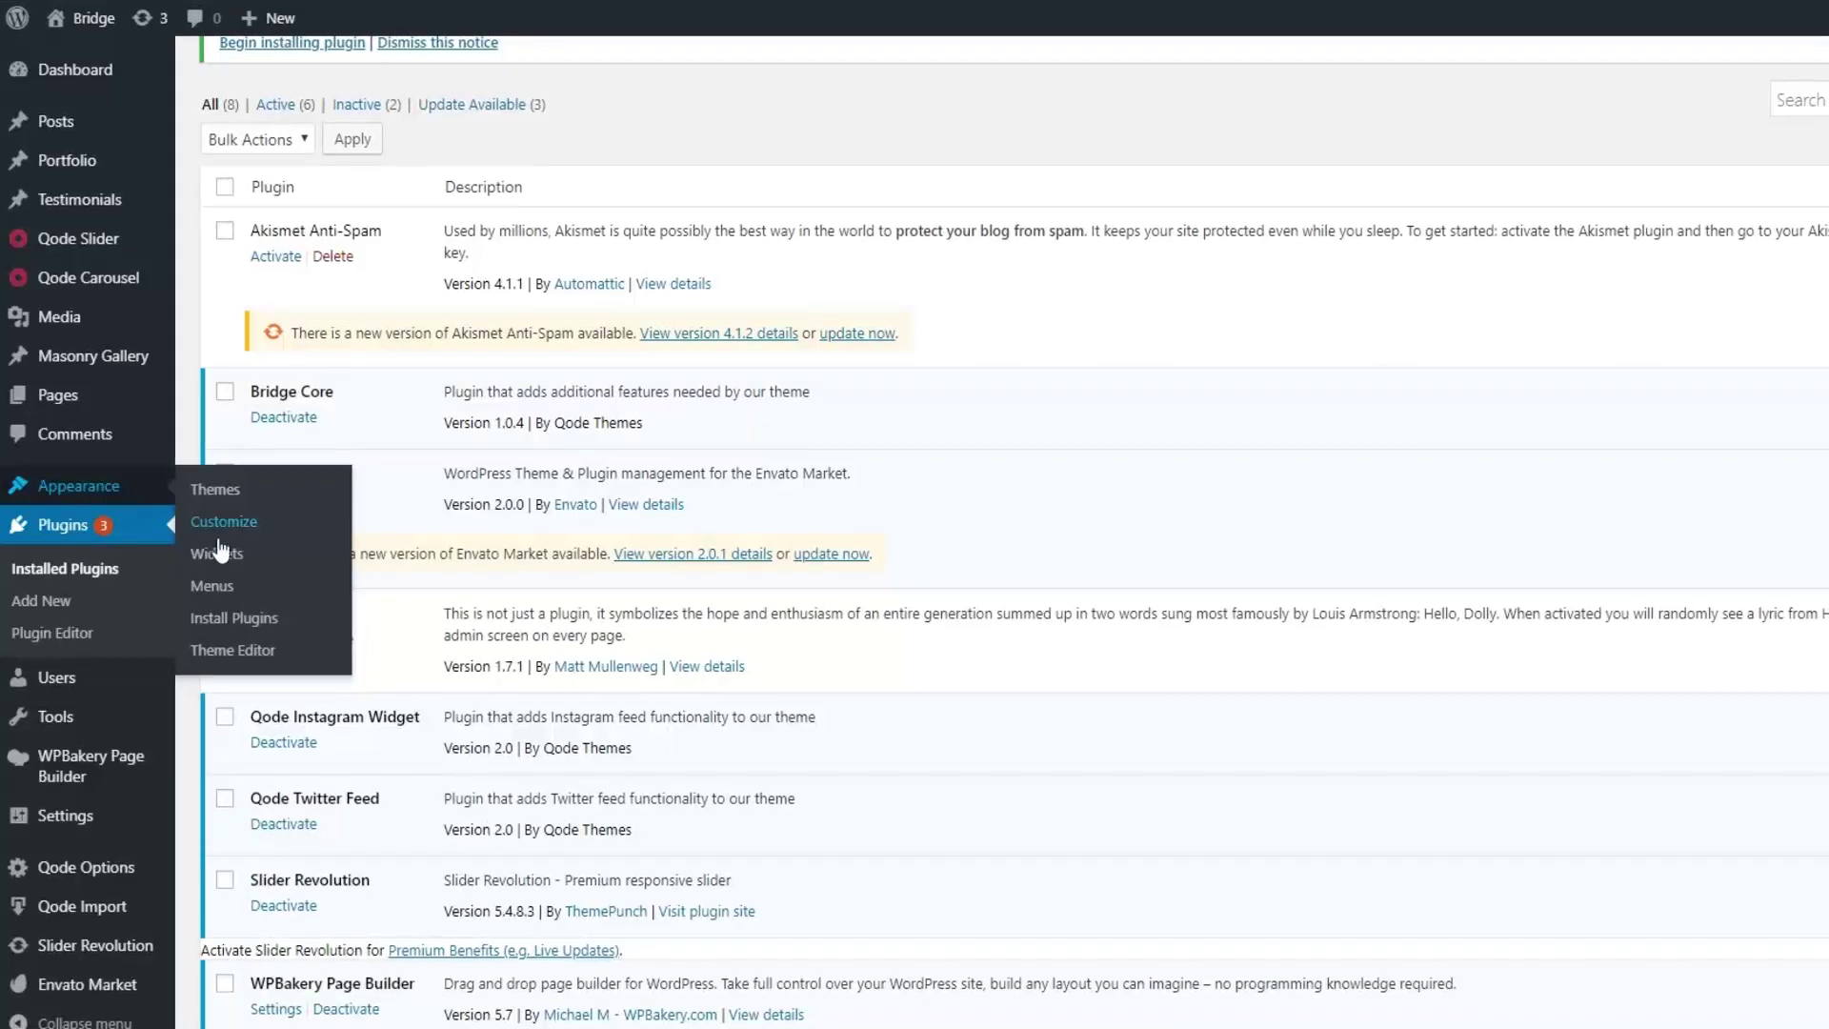
pyautogui.click(249, 617)
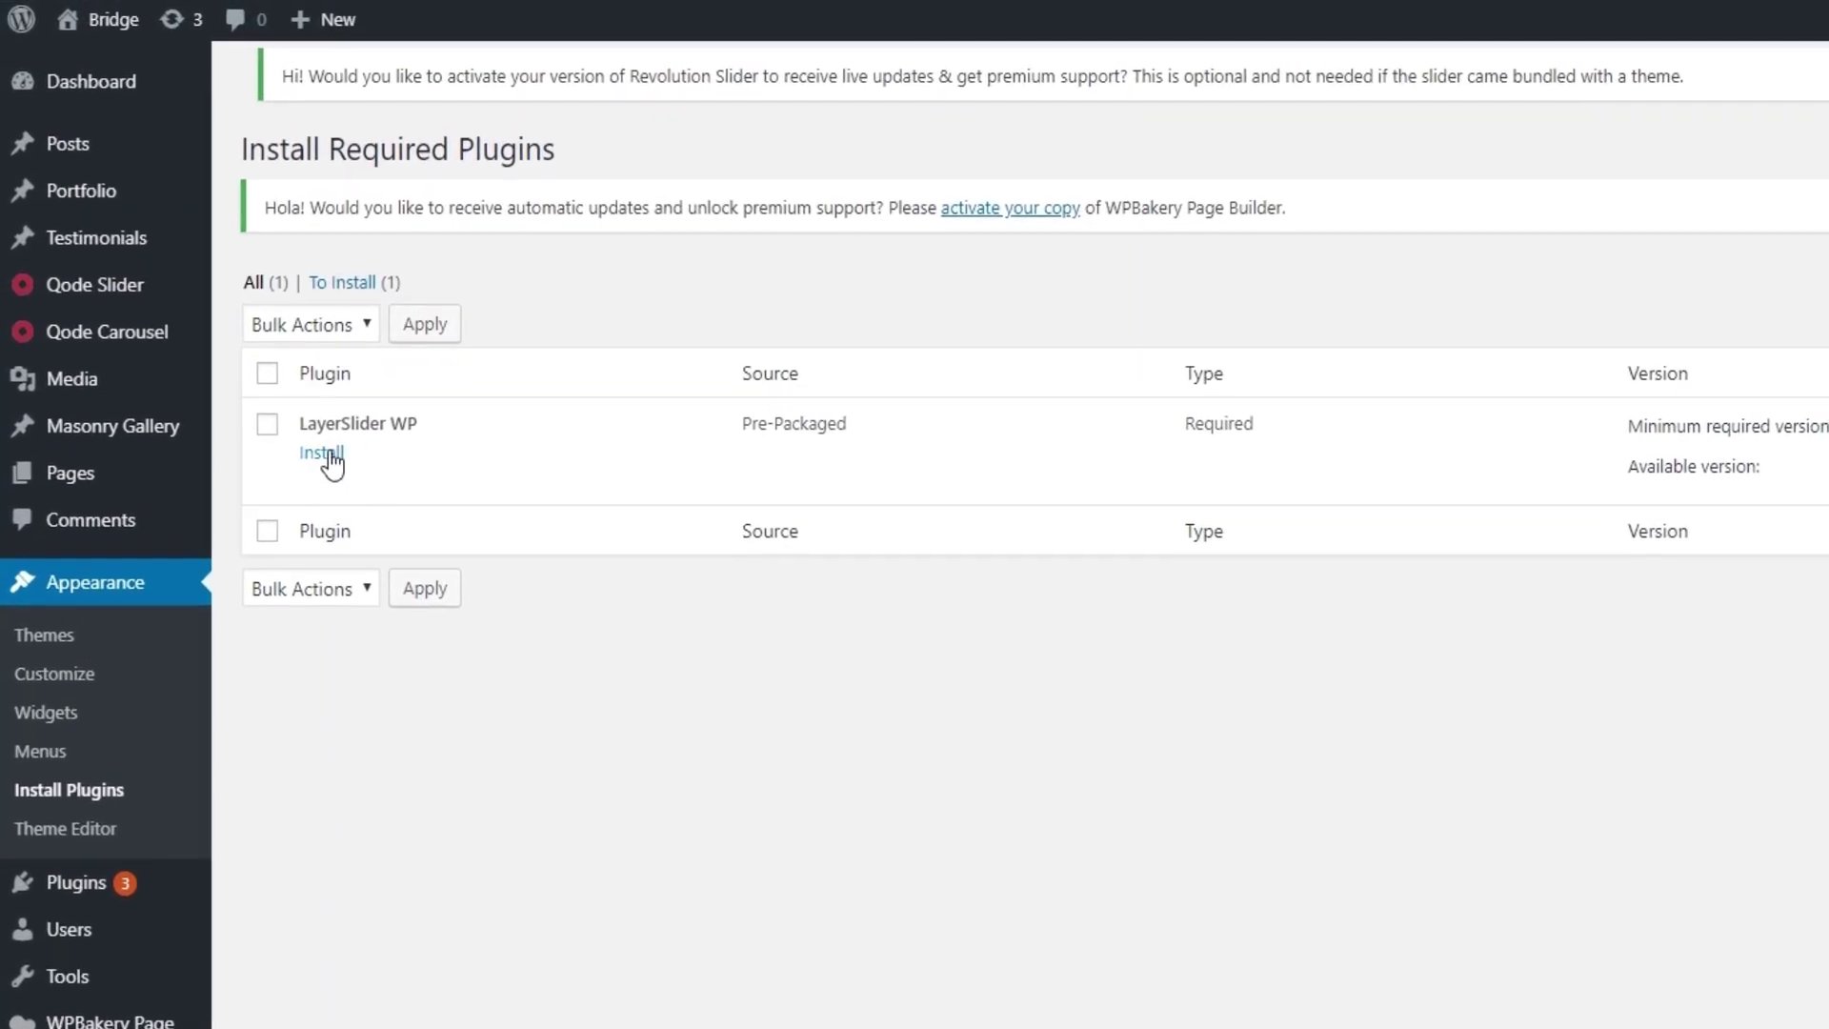
pyautogui.click(238, 379)
pyautogui.click(324, 455)
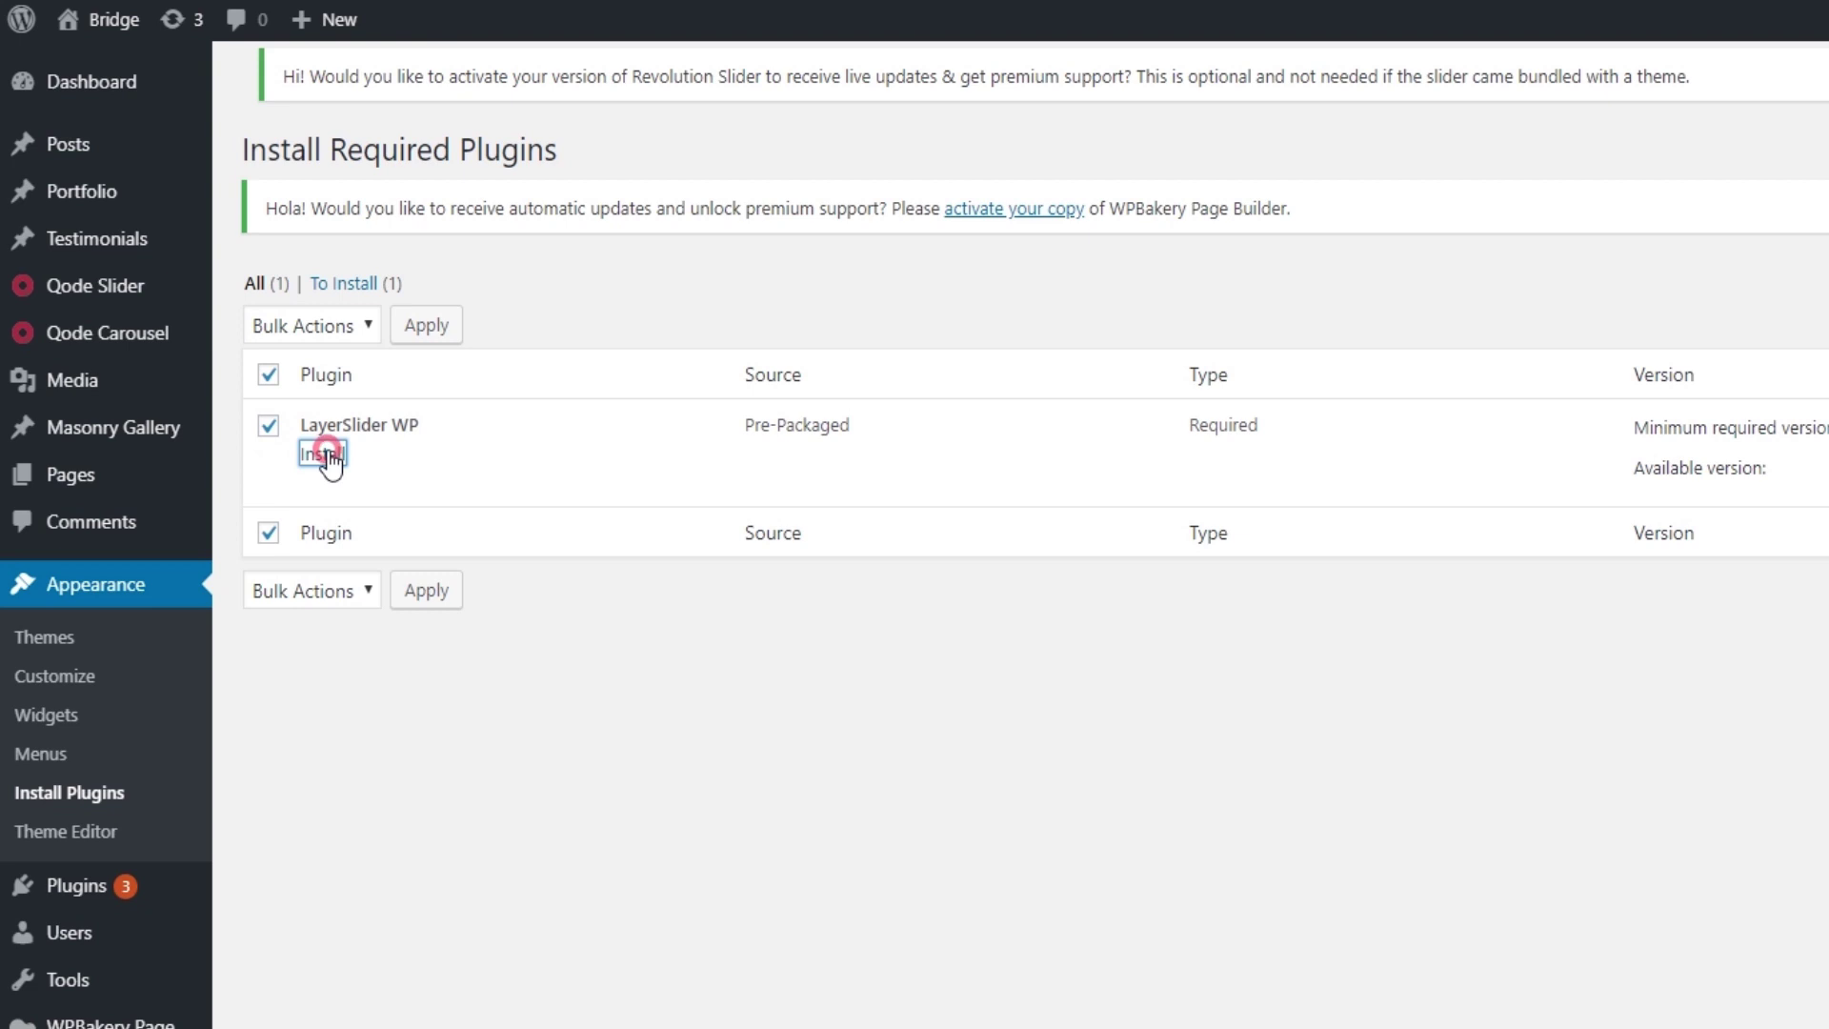
pyautogui.click(380, 404)
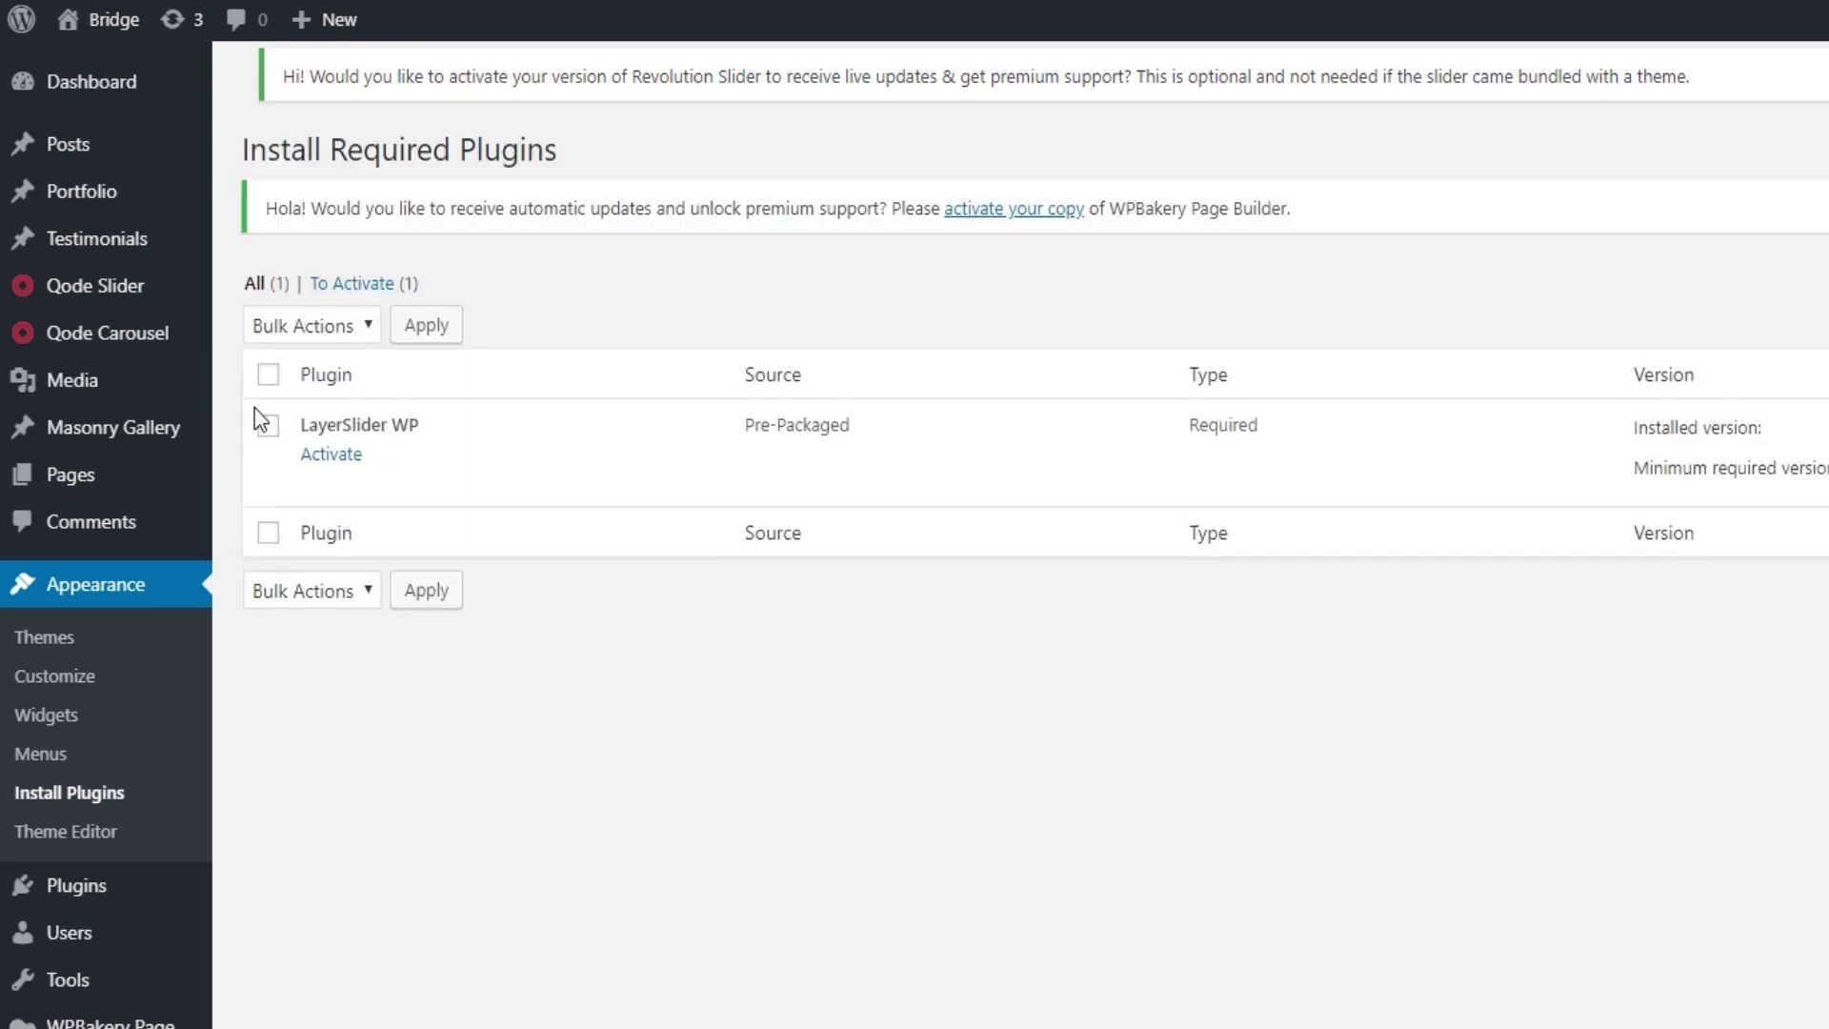
pyautogui.click(268, 425)
pyautogui.click(331, 454)
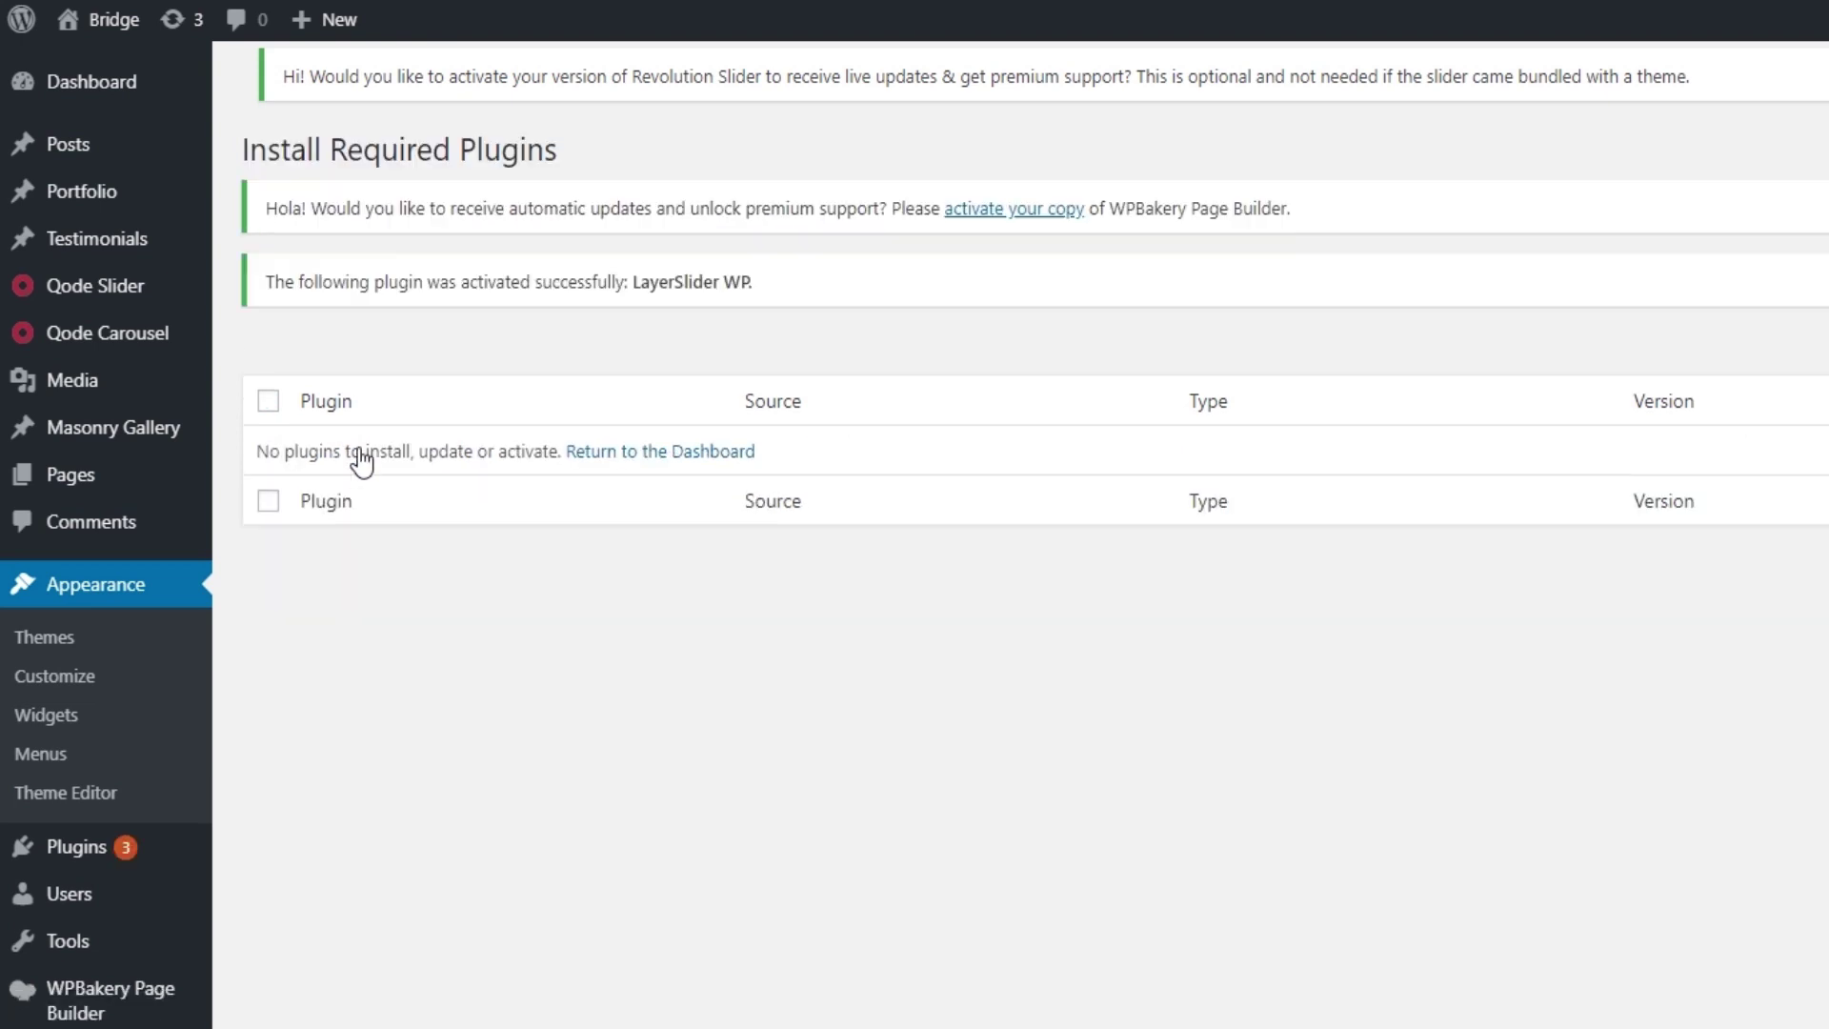
# Open the installed plugins page and check the plugin versions
pyautogui.moveTo(52, 868)
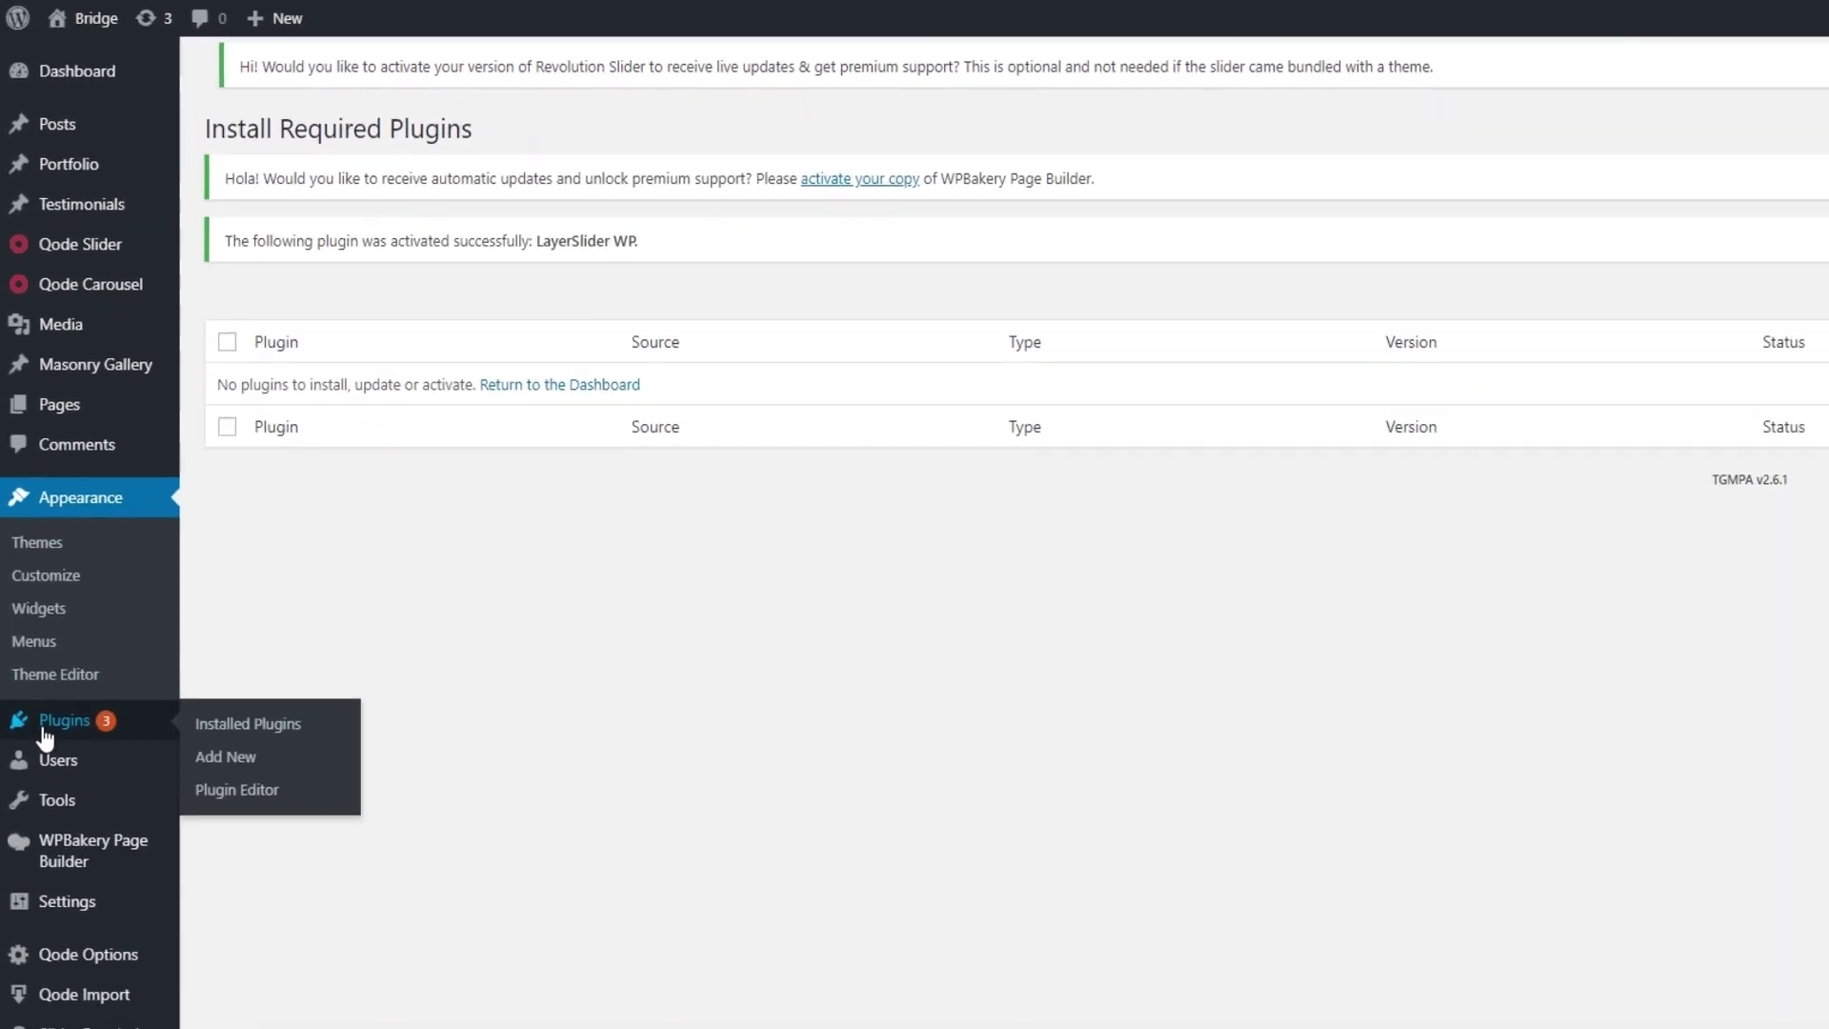
pyautogui.click(43, 732)
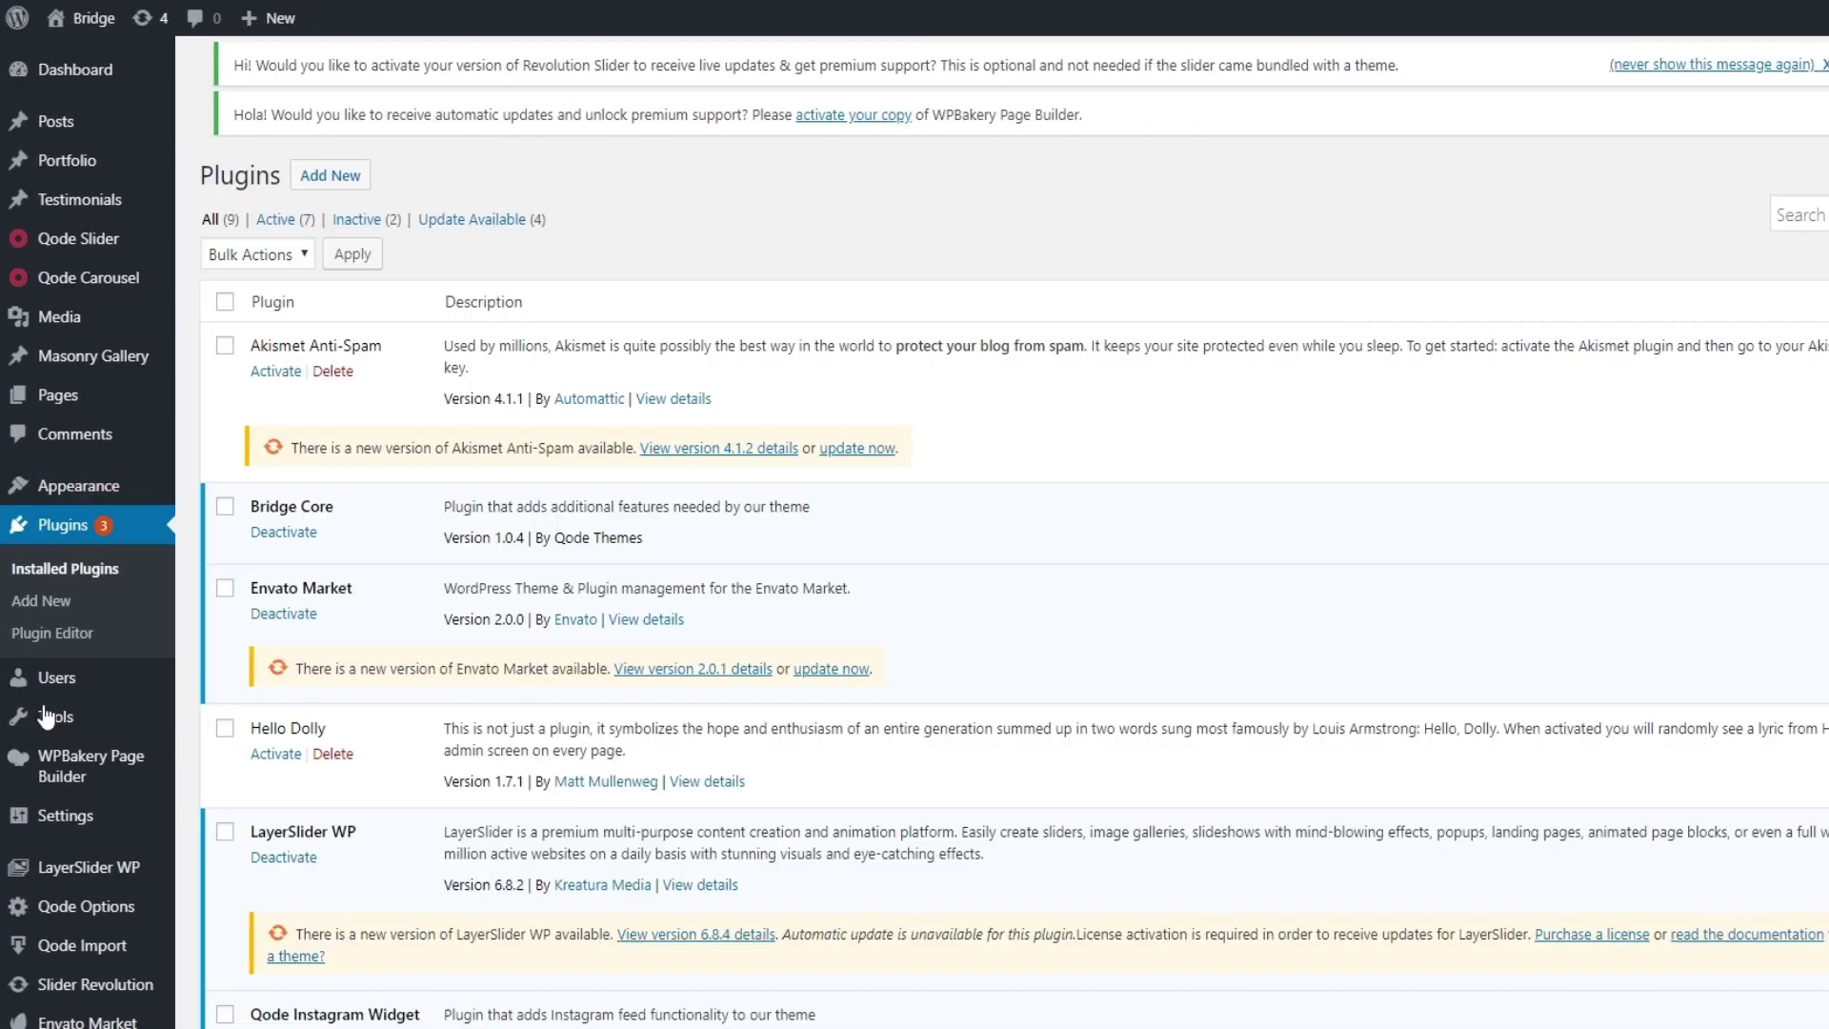
pyautogui.scroll(-1, 390, 751)
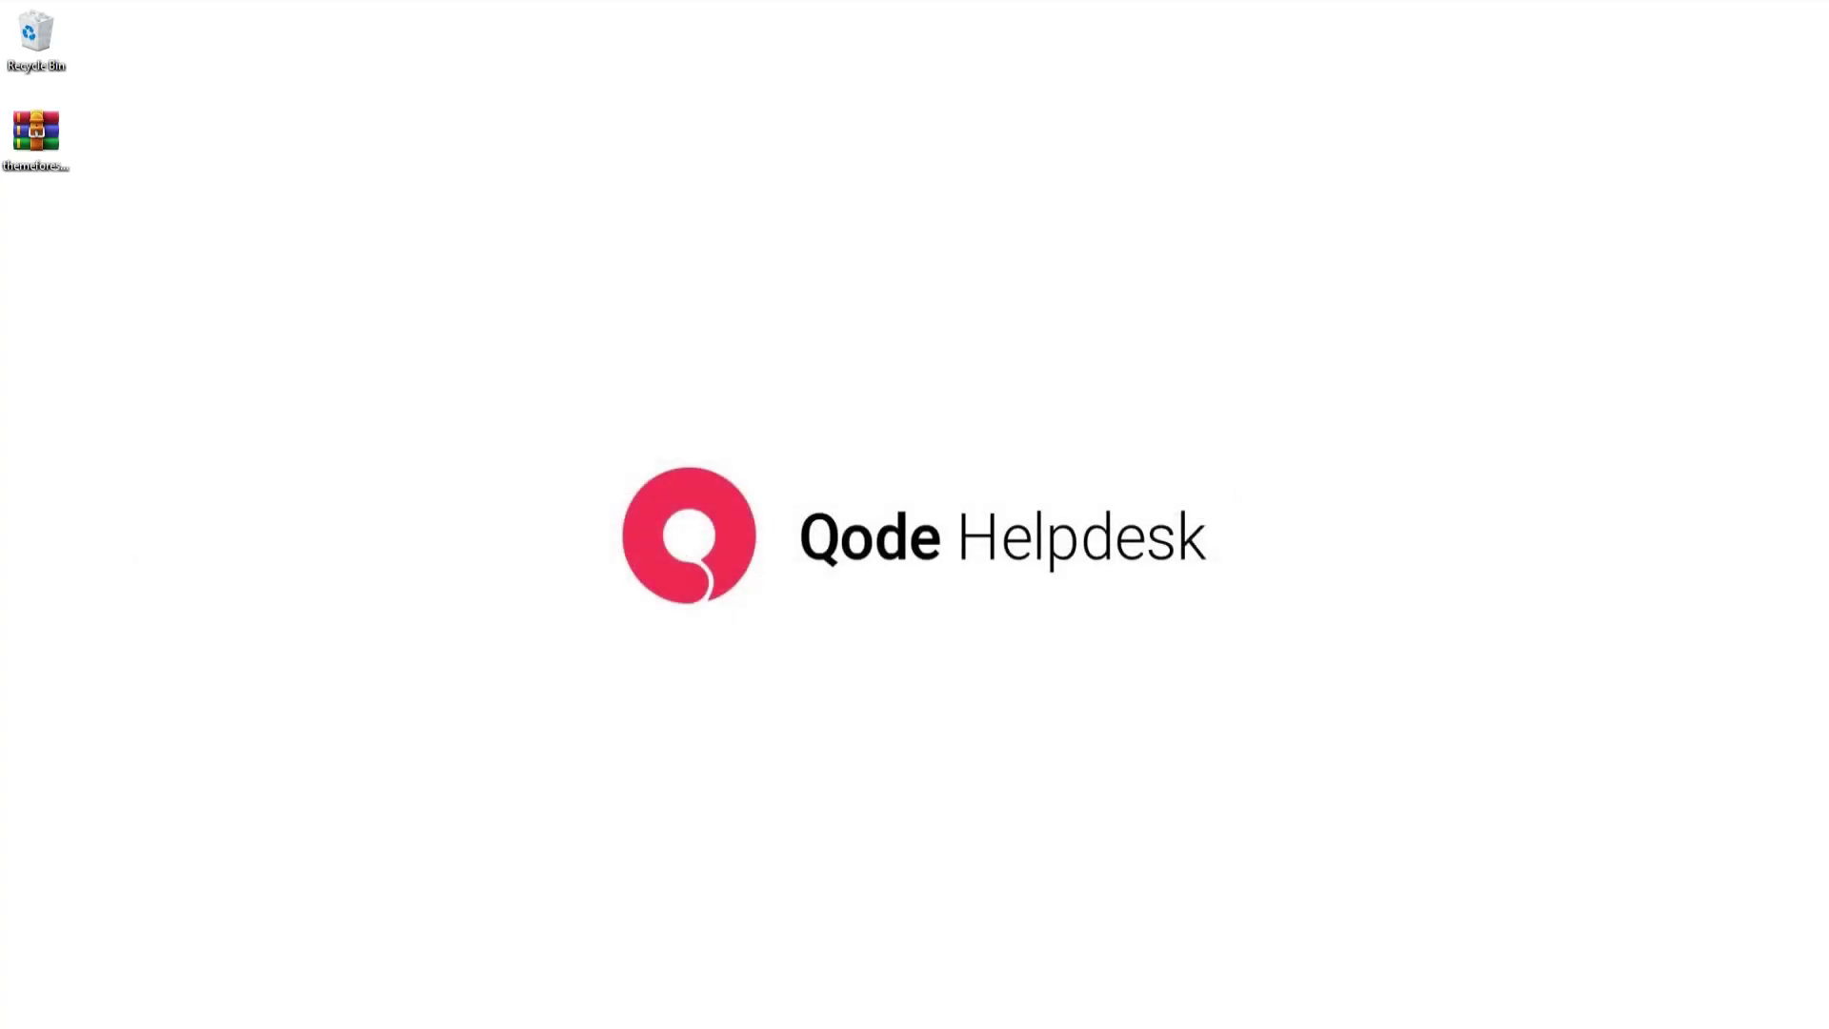
# Switch to FileZilla and connect to the saved Bridge site
pyautogui.press('super+s')
pyautogui.write('fil')
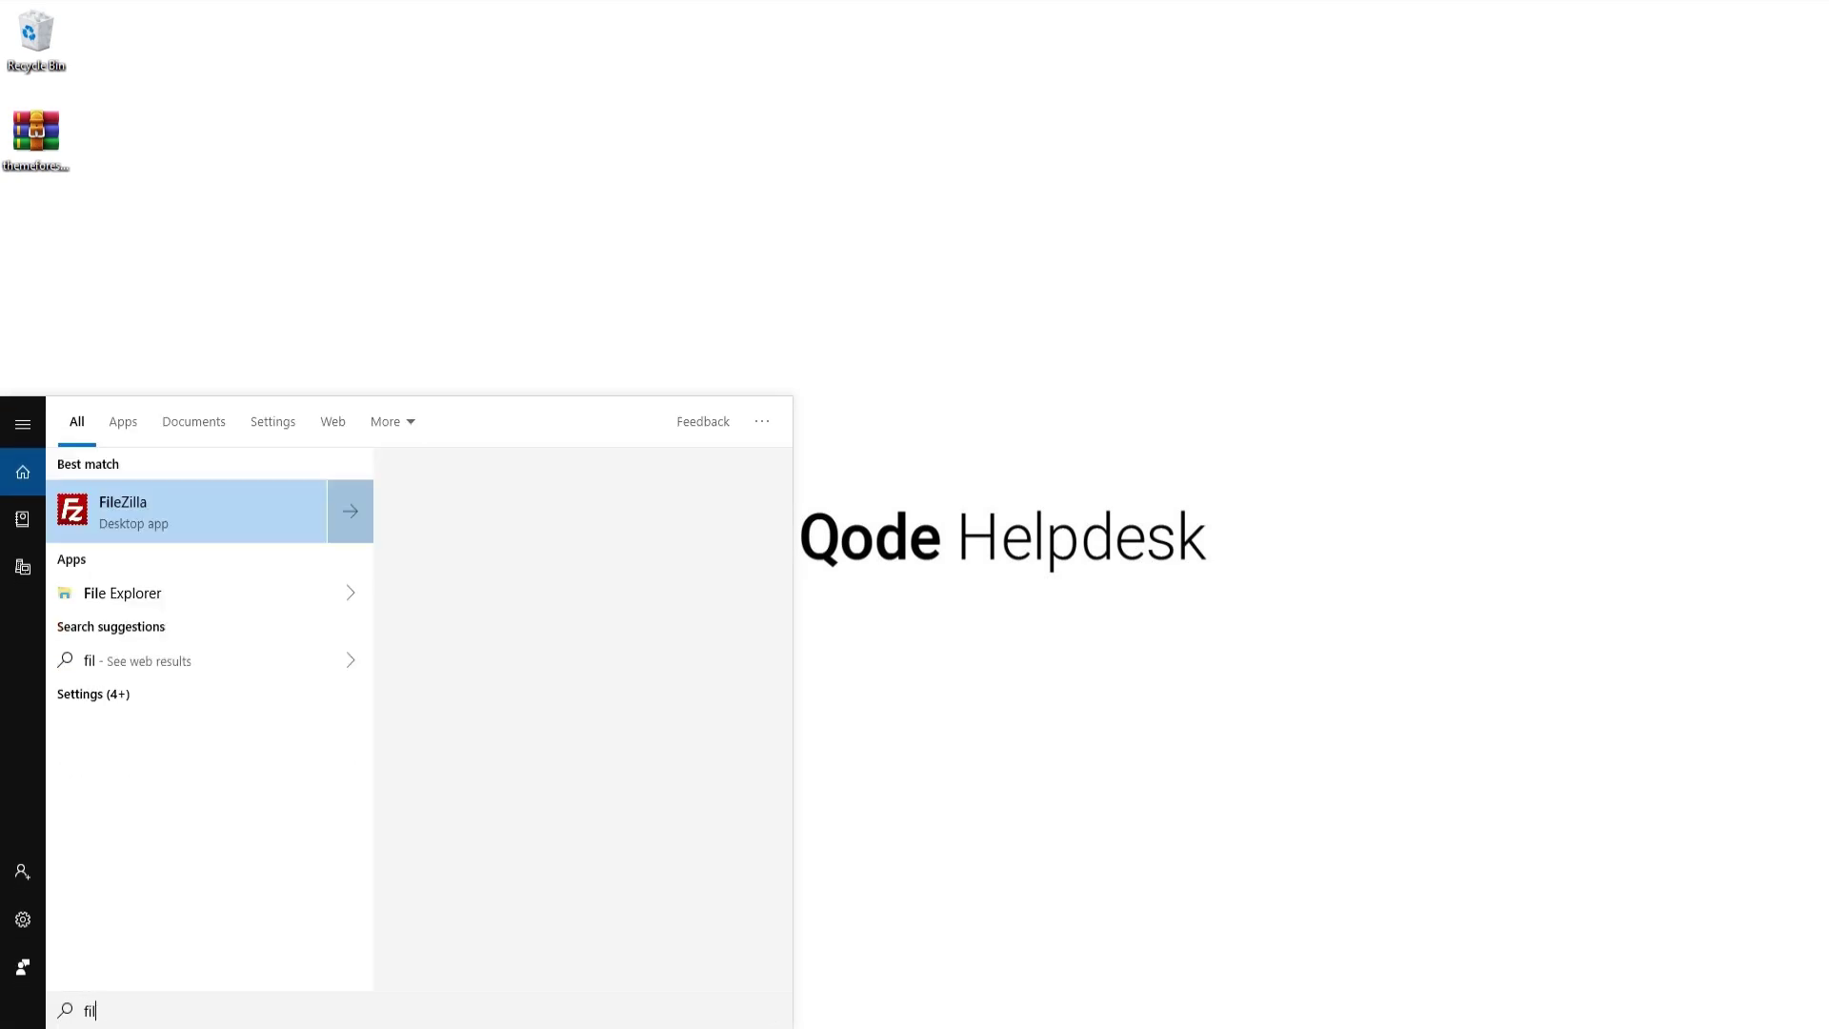
pyautogui.write('e')
pyautogui.click(213, 524)
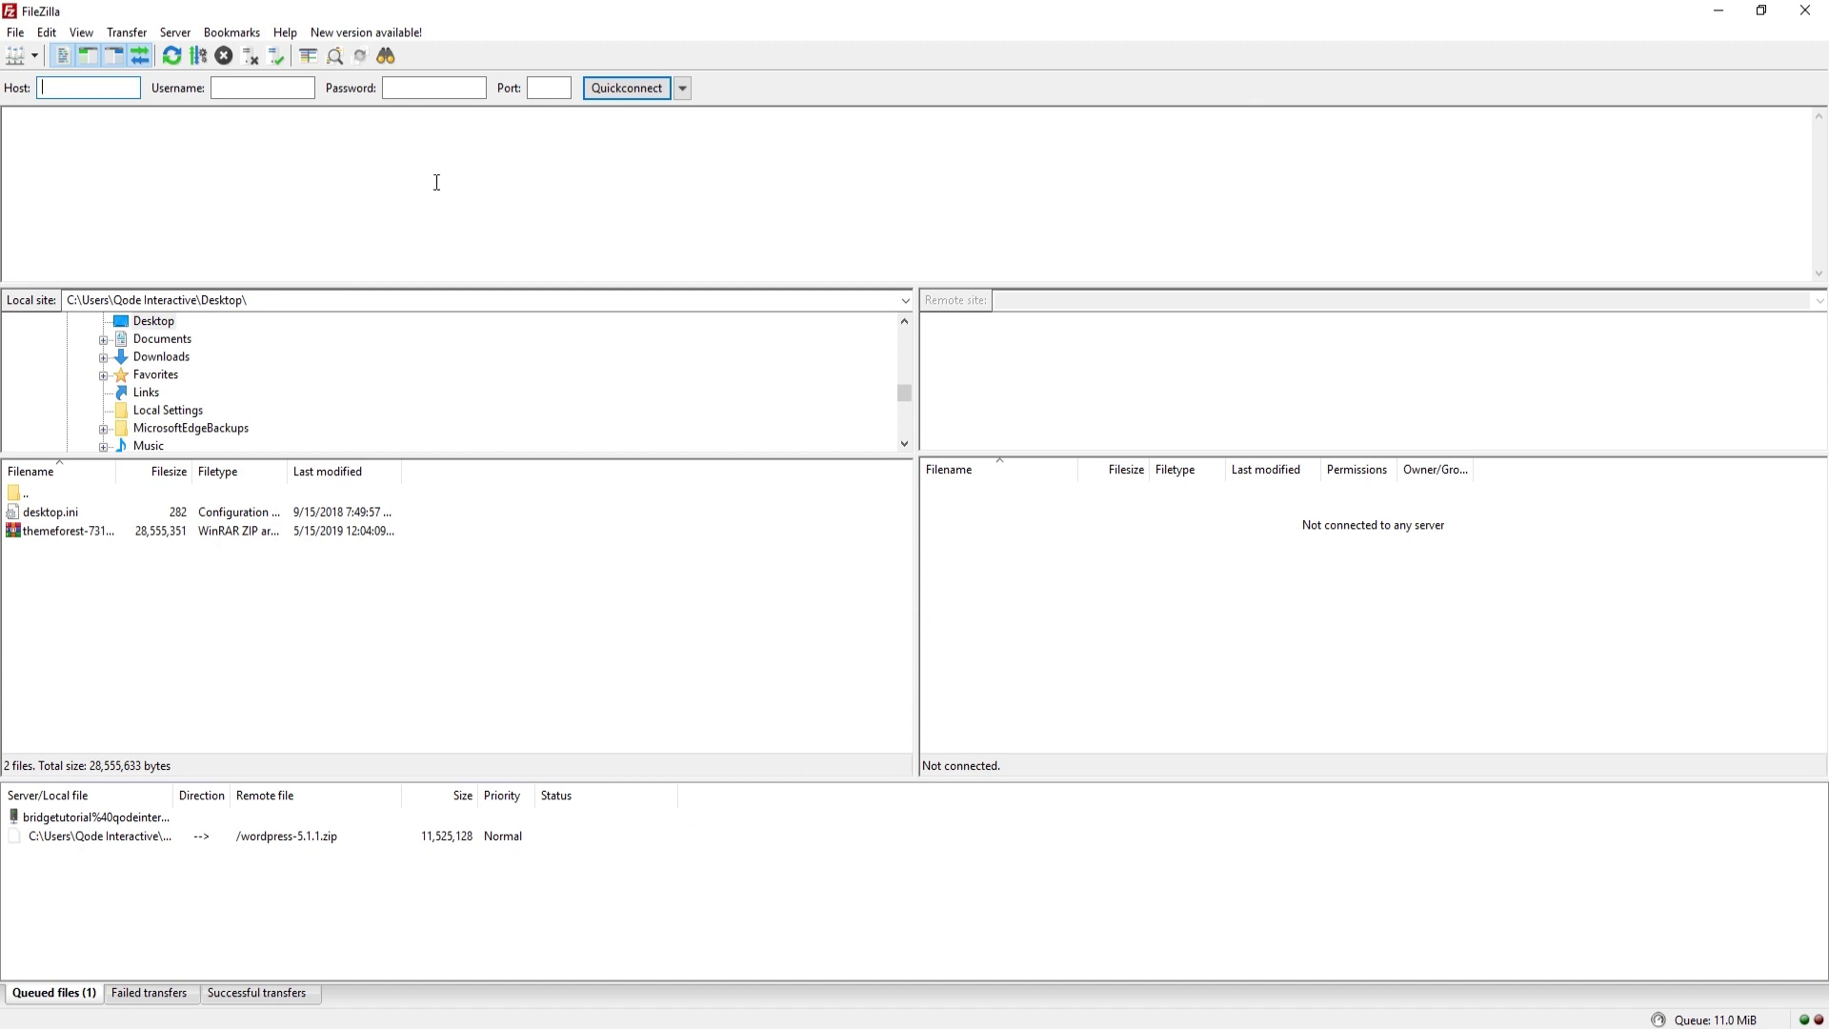
pyautogui.click(34, 55)
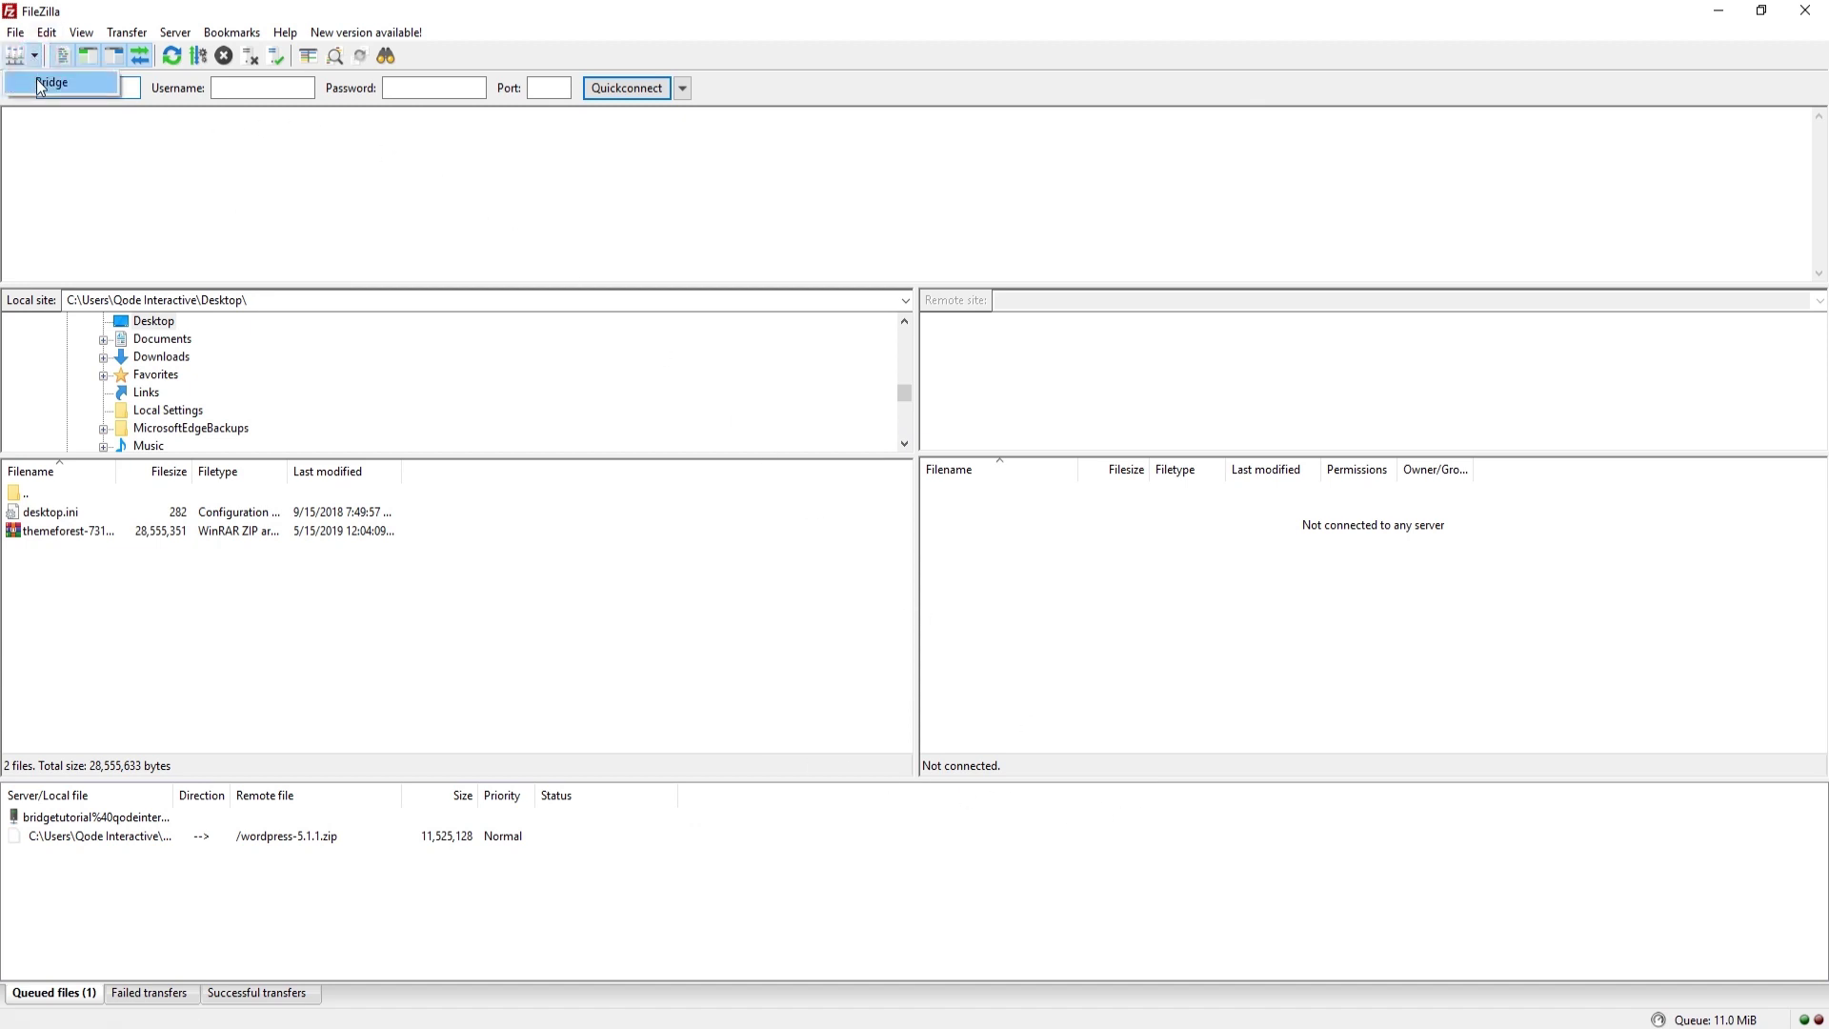
pyautogui.click(42, 84)
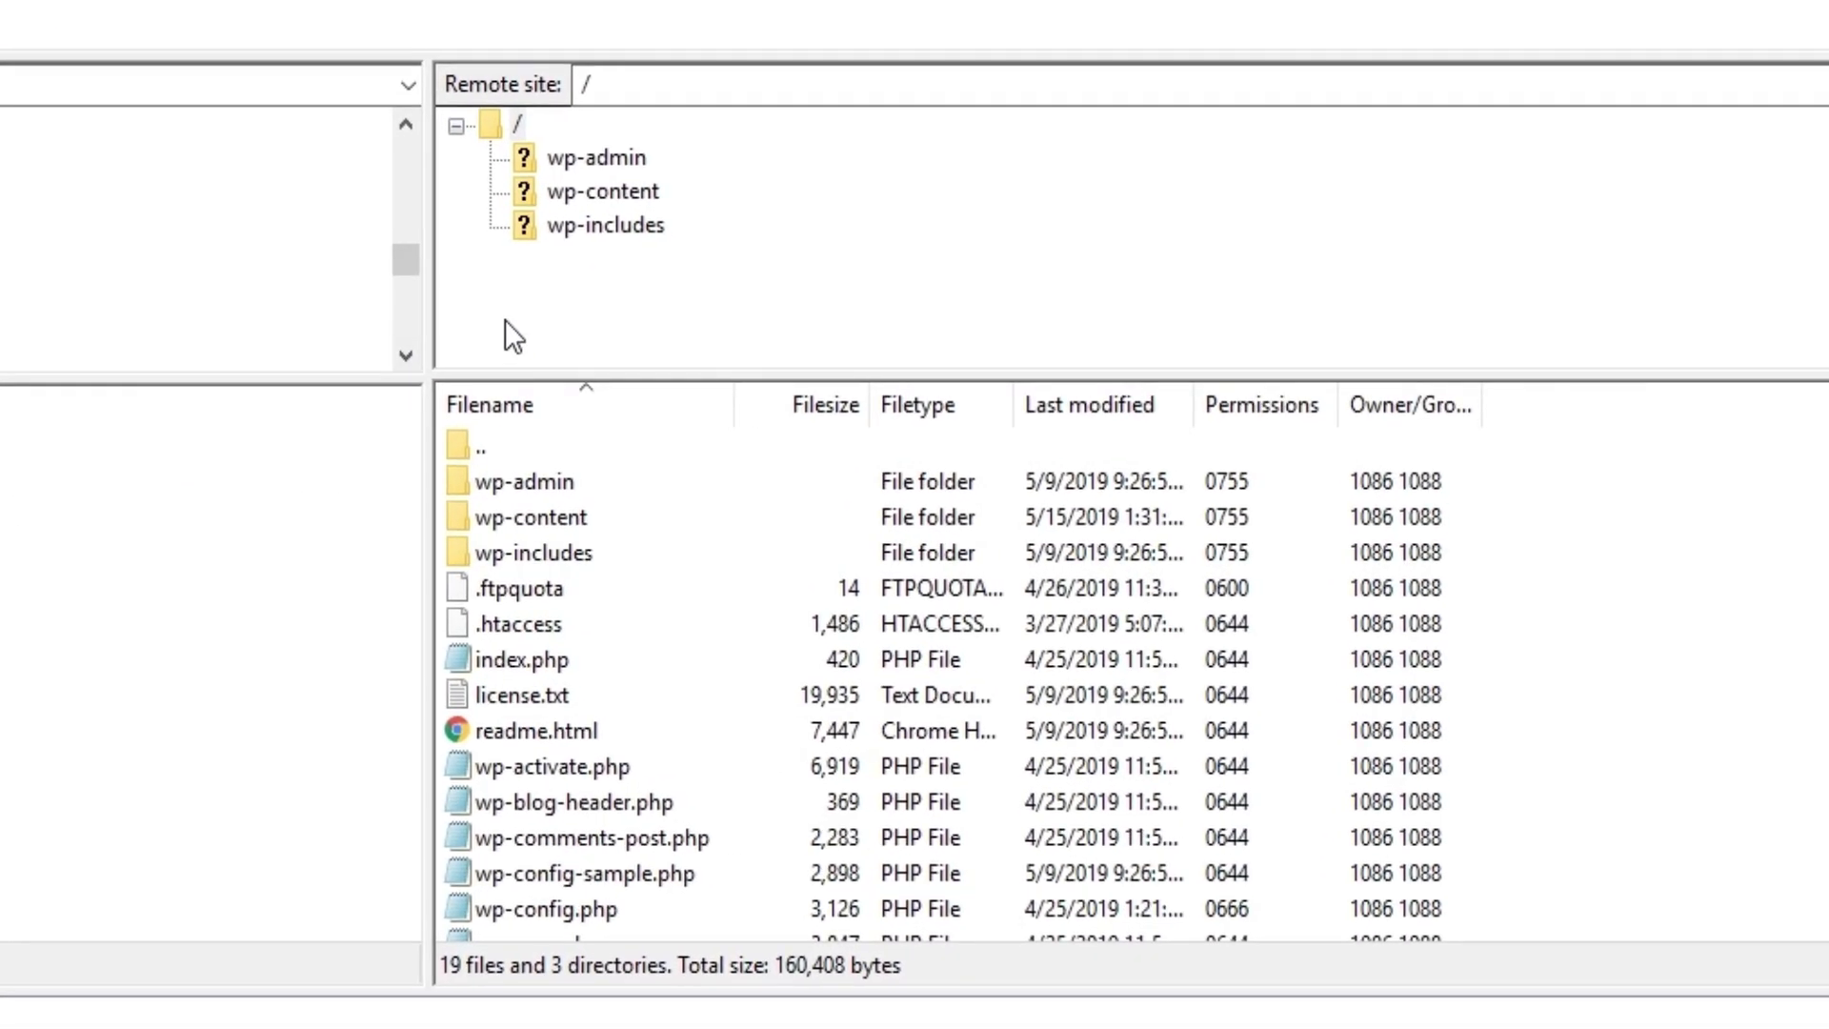
# Delete the js_composer folder from /wp-content/plugins on the remote site
pyautogui.click(615, 203)
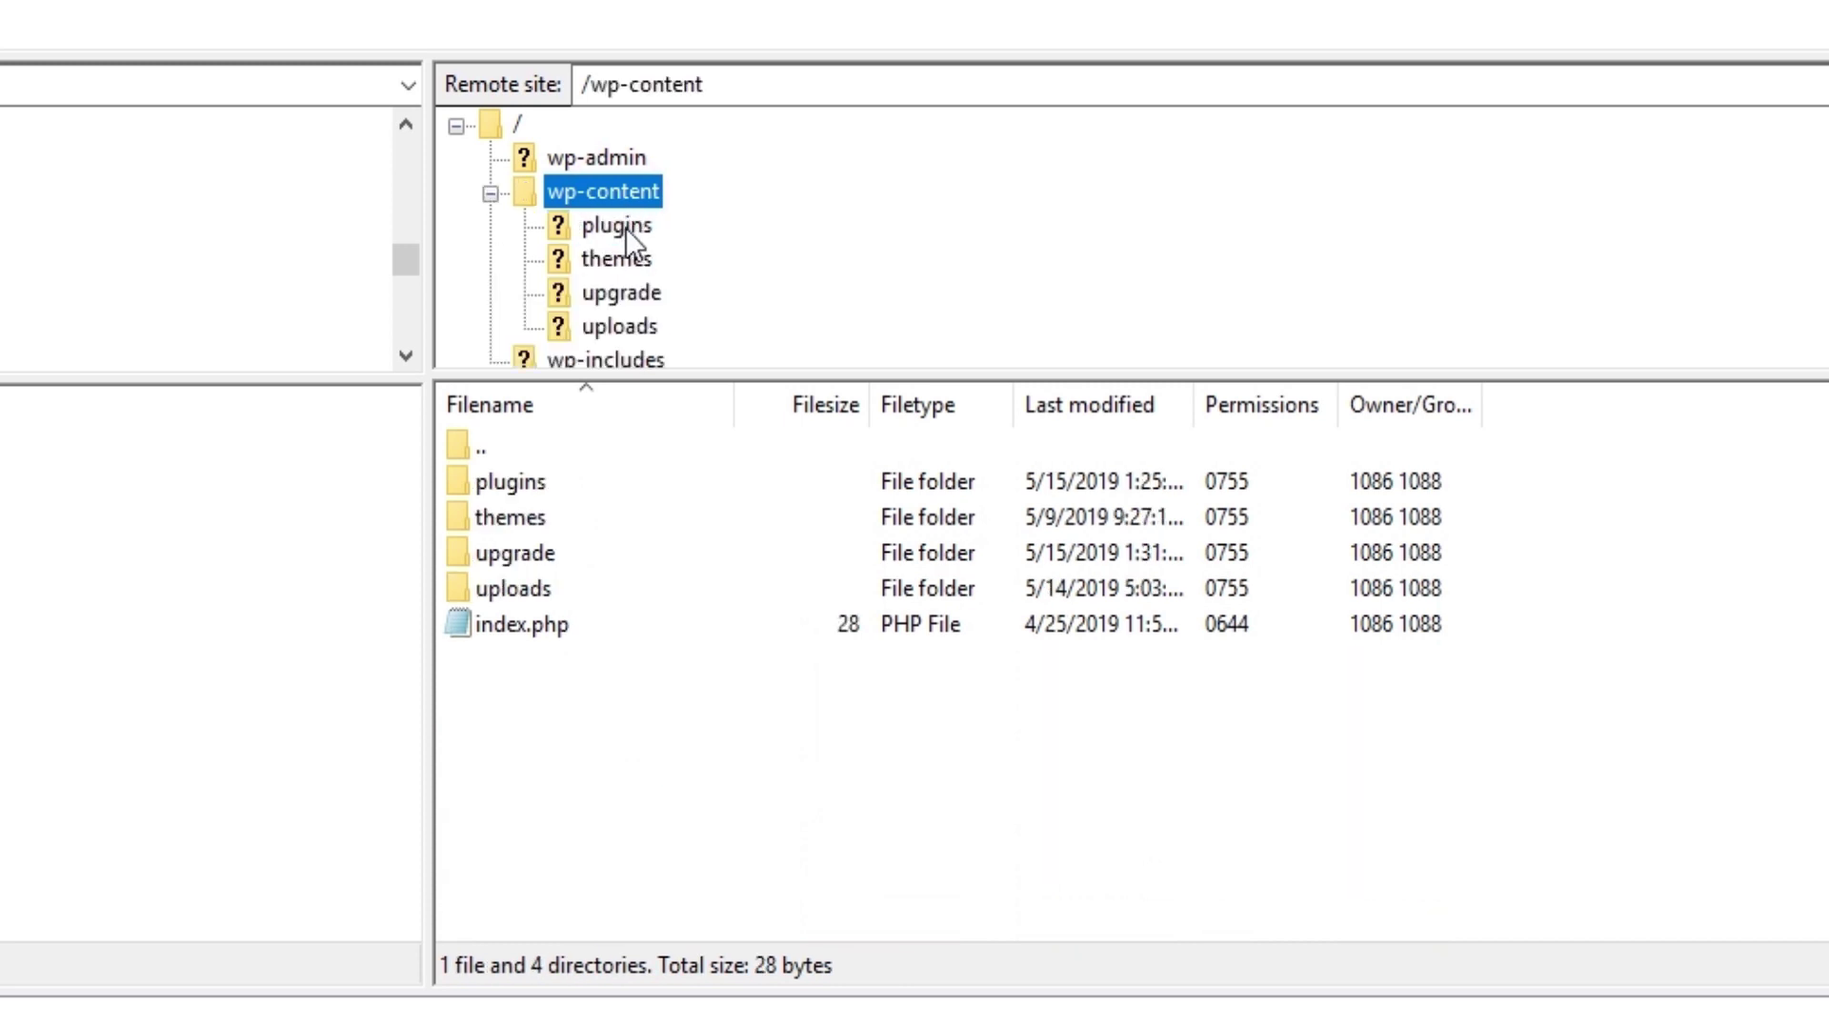
pyautogui.click(625, 227)
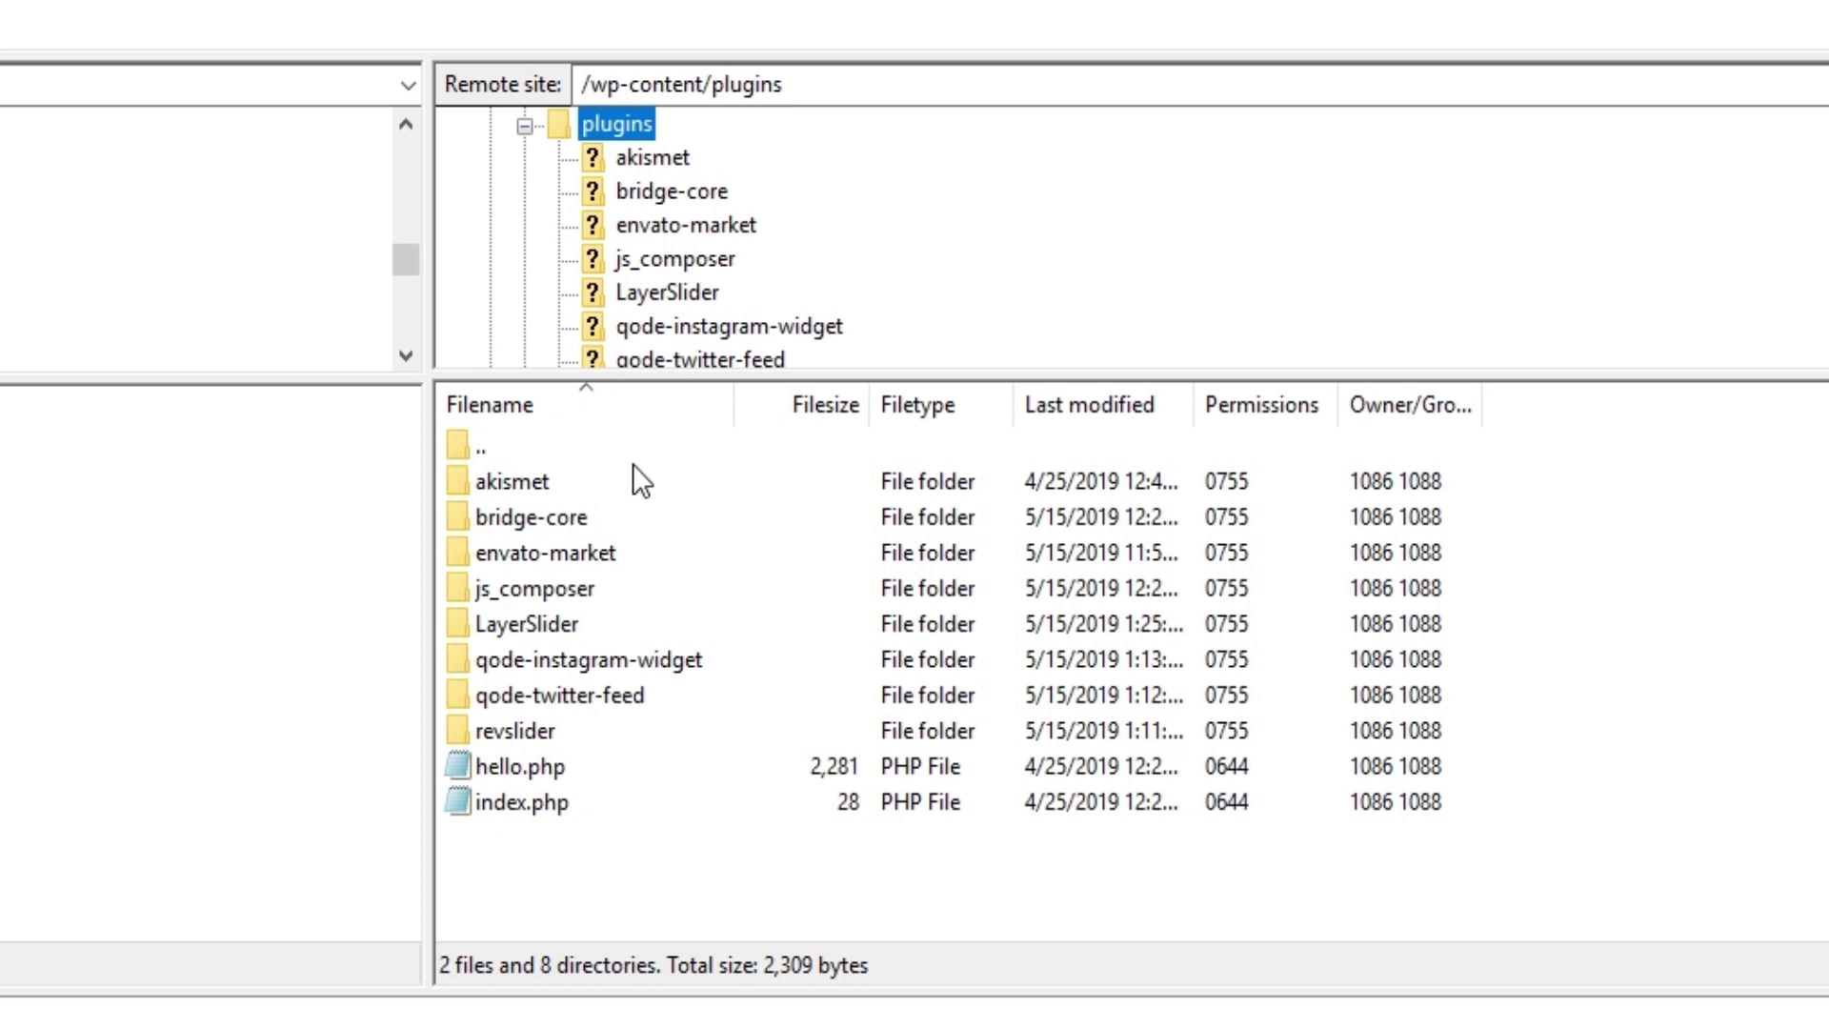
pyautogui.click(548, 590)
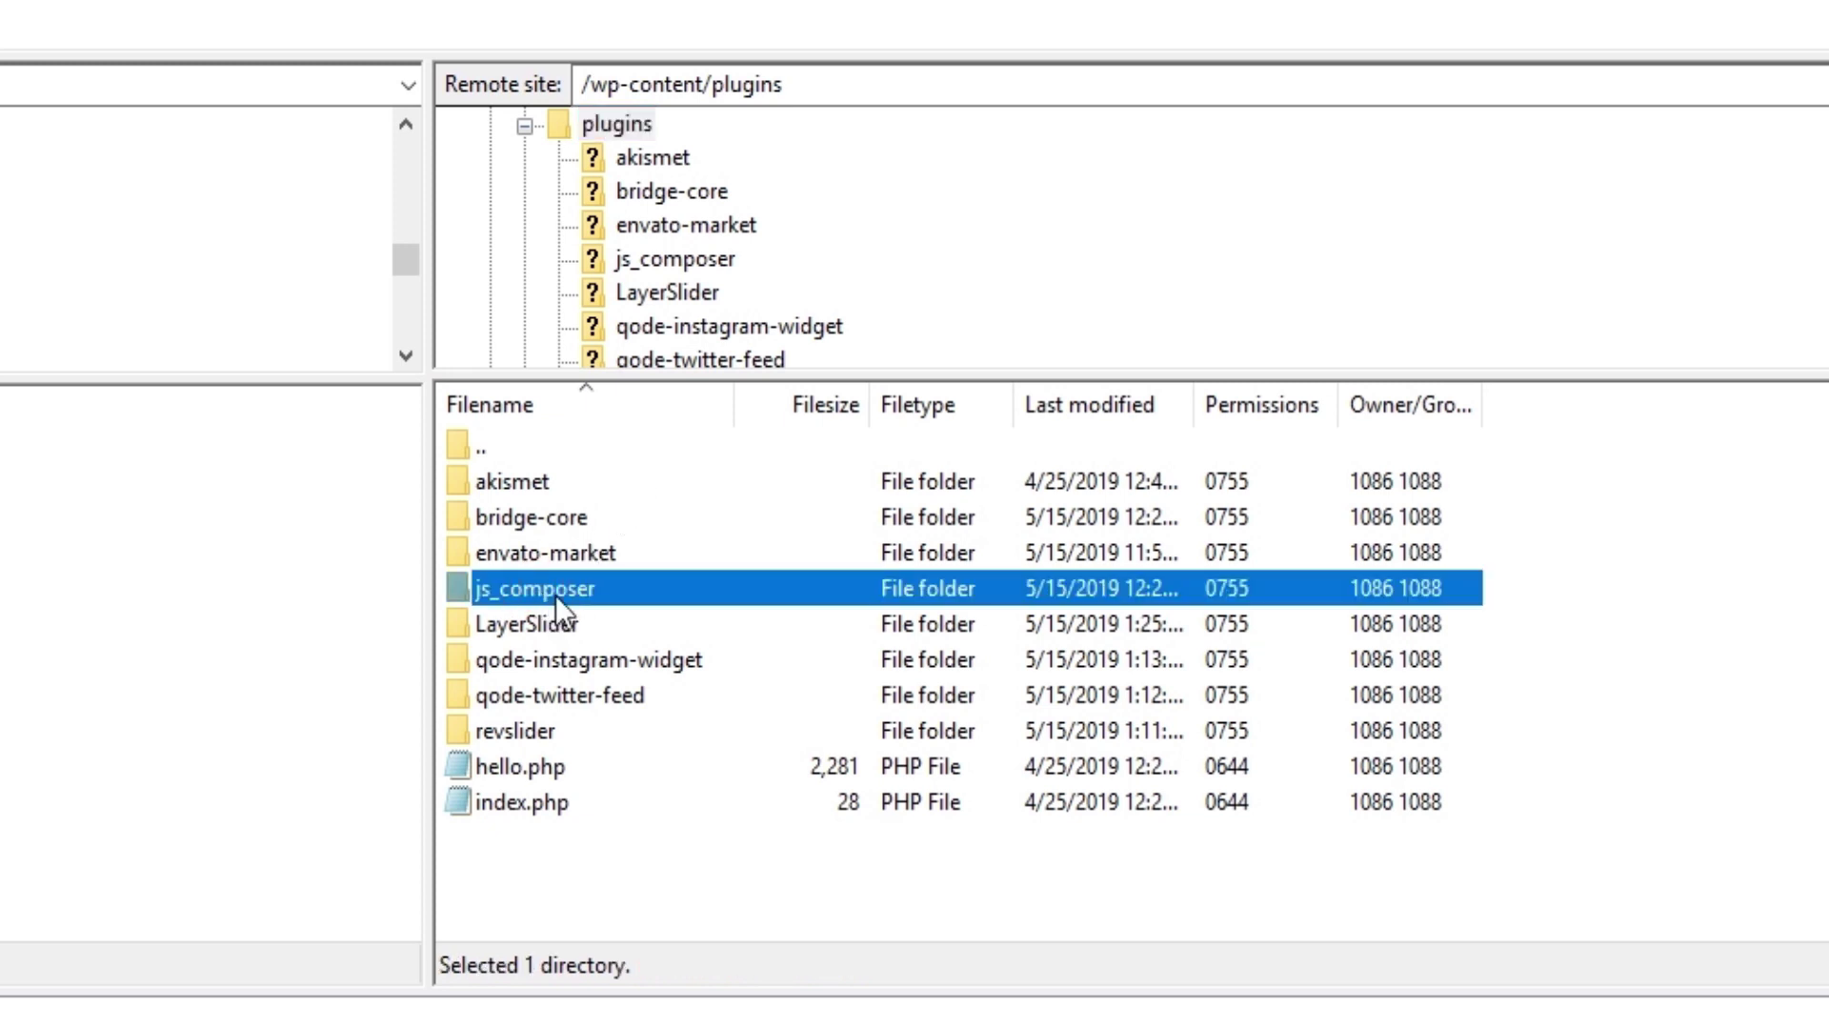
pyautogui.rightClick(580, 587)
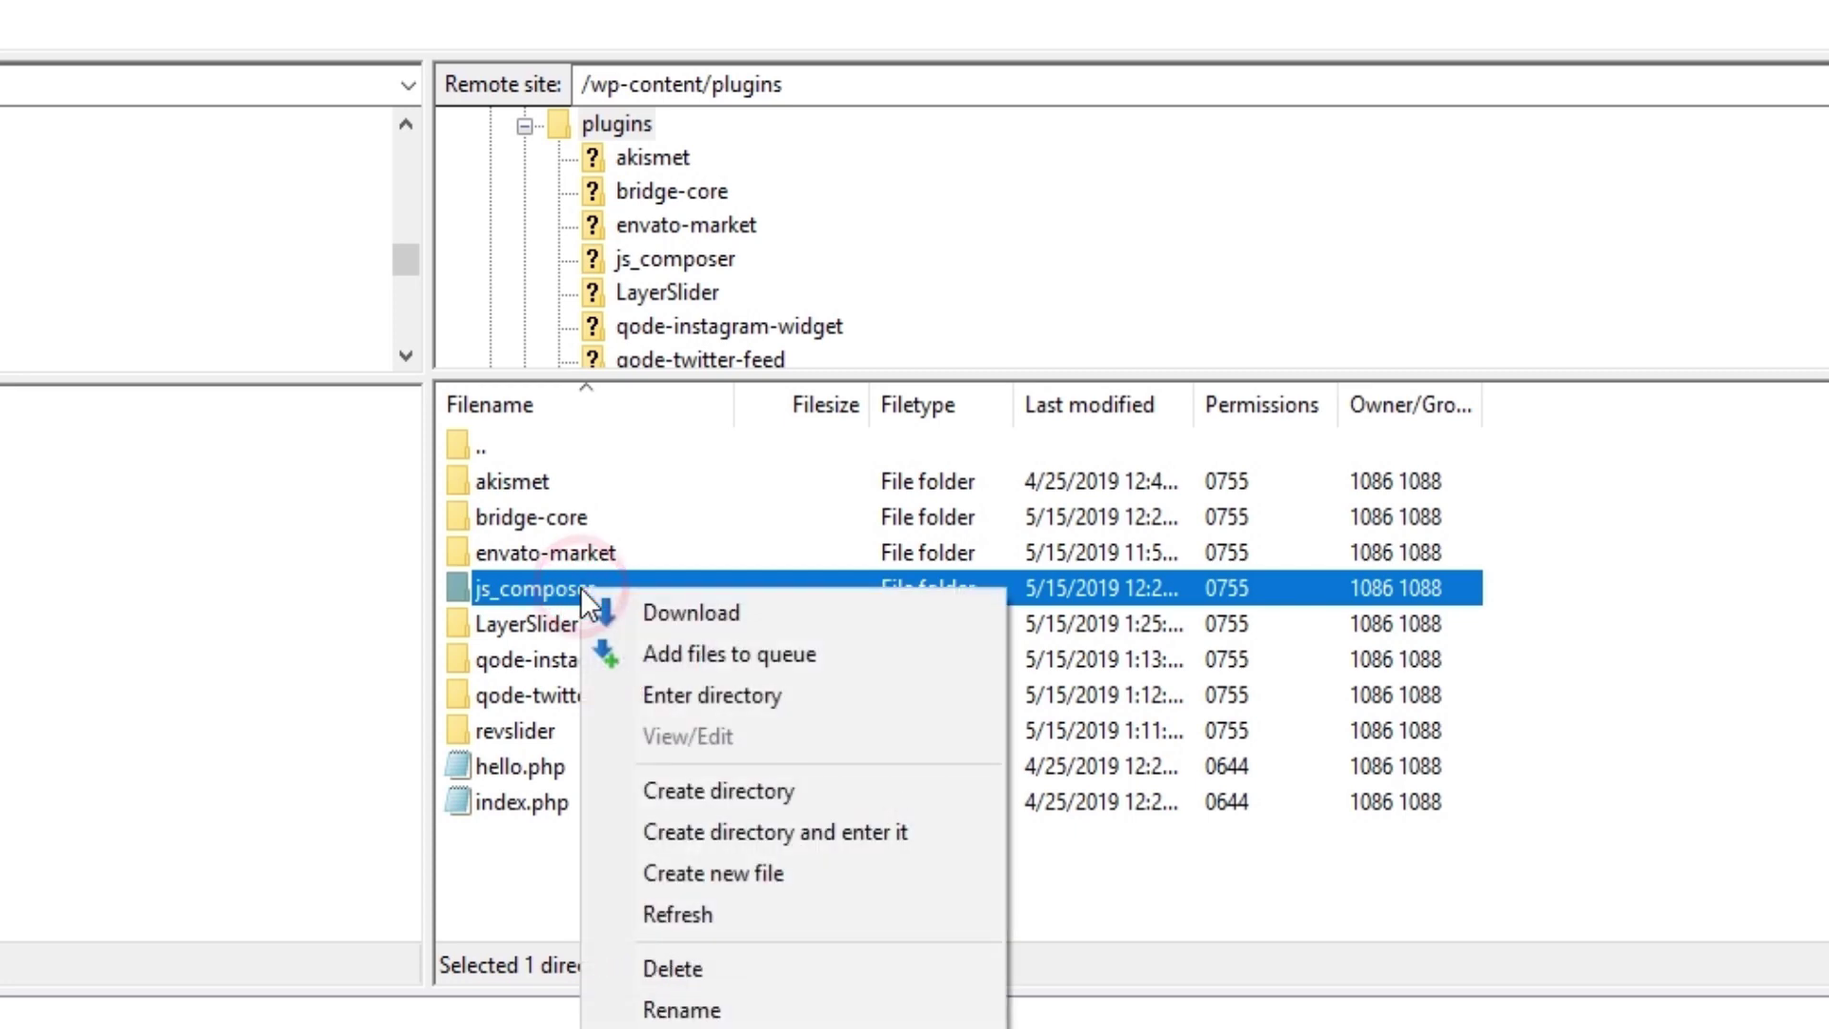
pyautogui.click(768, 970)
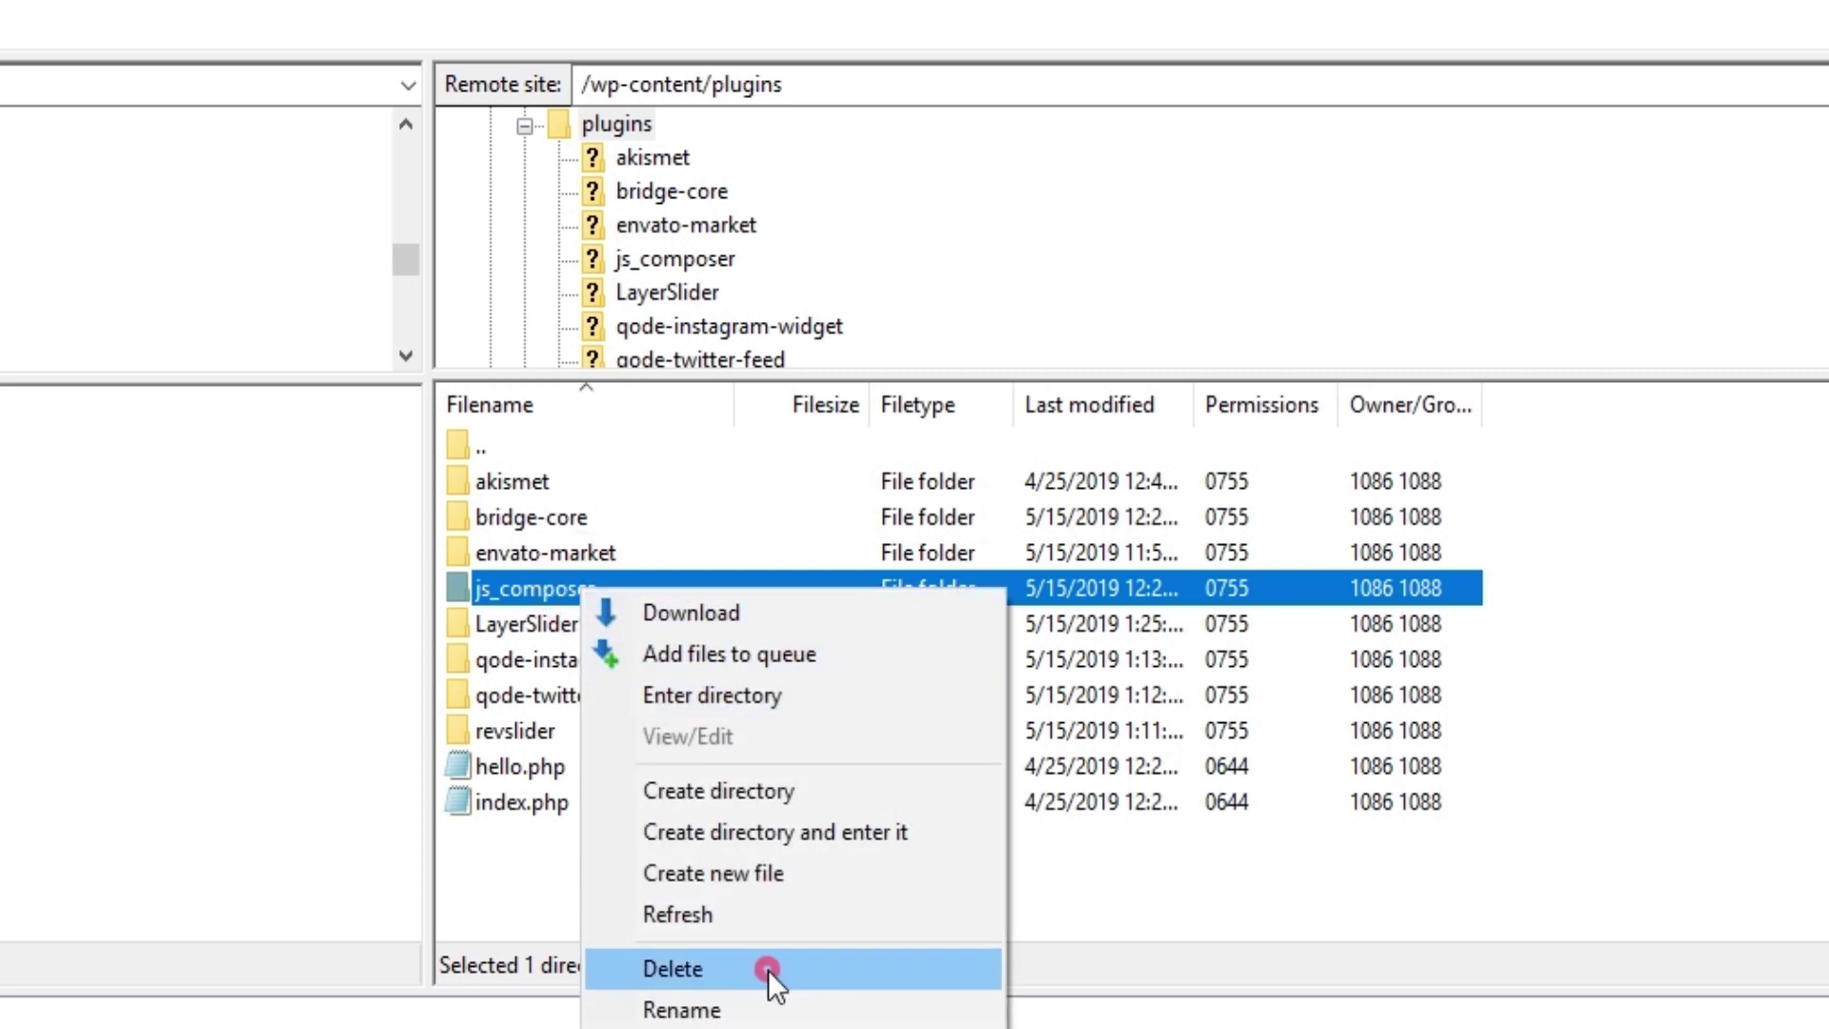
pyautogui.click(512, 493)
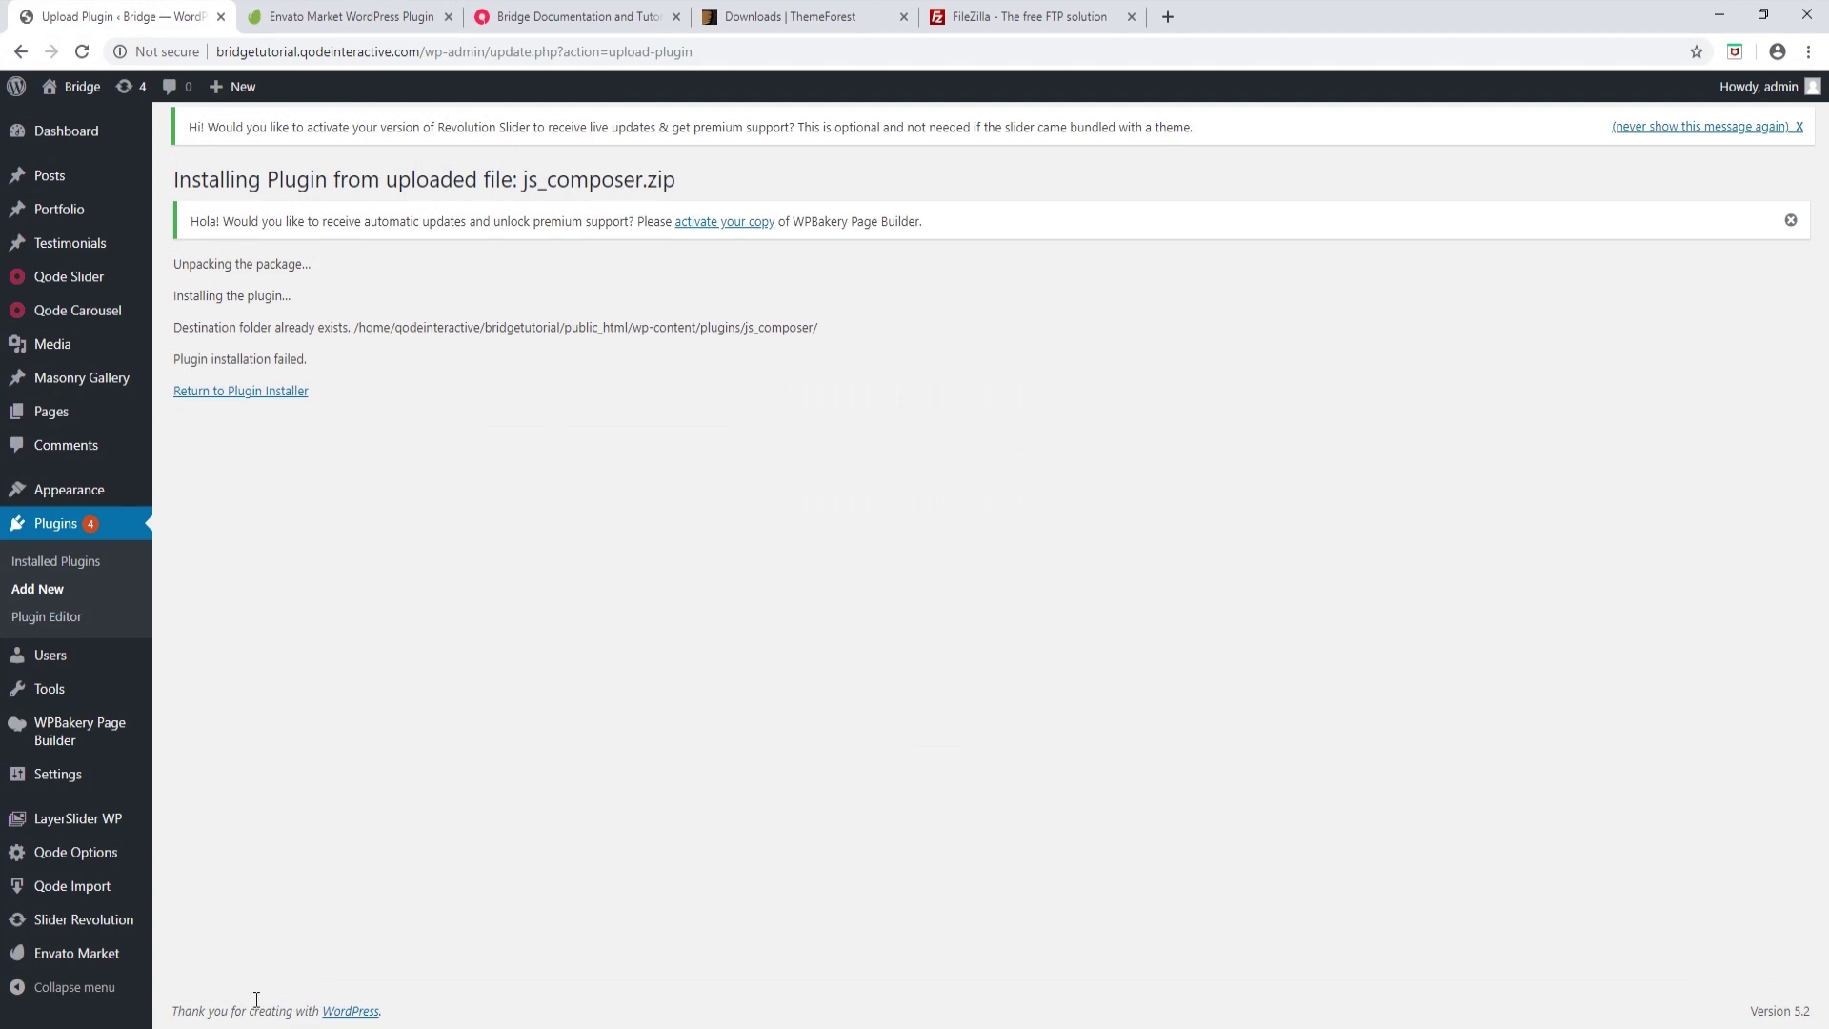
# Switch to the WordPress admin in the browser, and install and activate the pre-packaged WPBakery Visual Composer from the theme's required plugins page
pyautogui.click(53, 529)
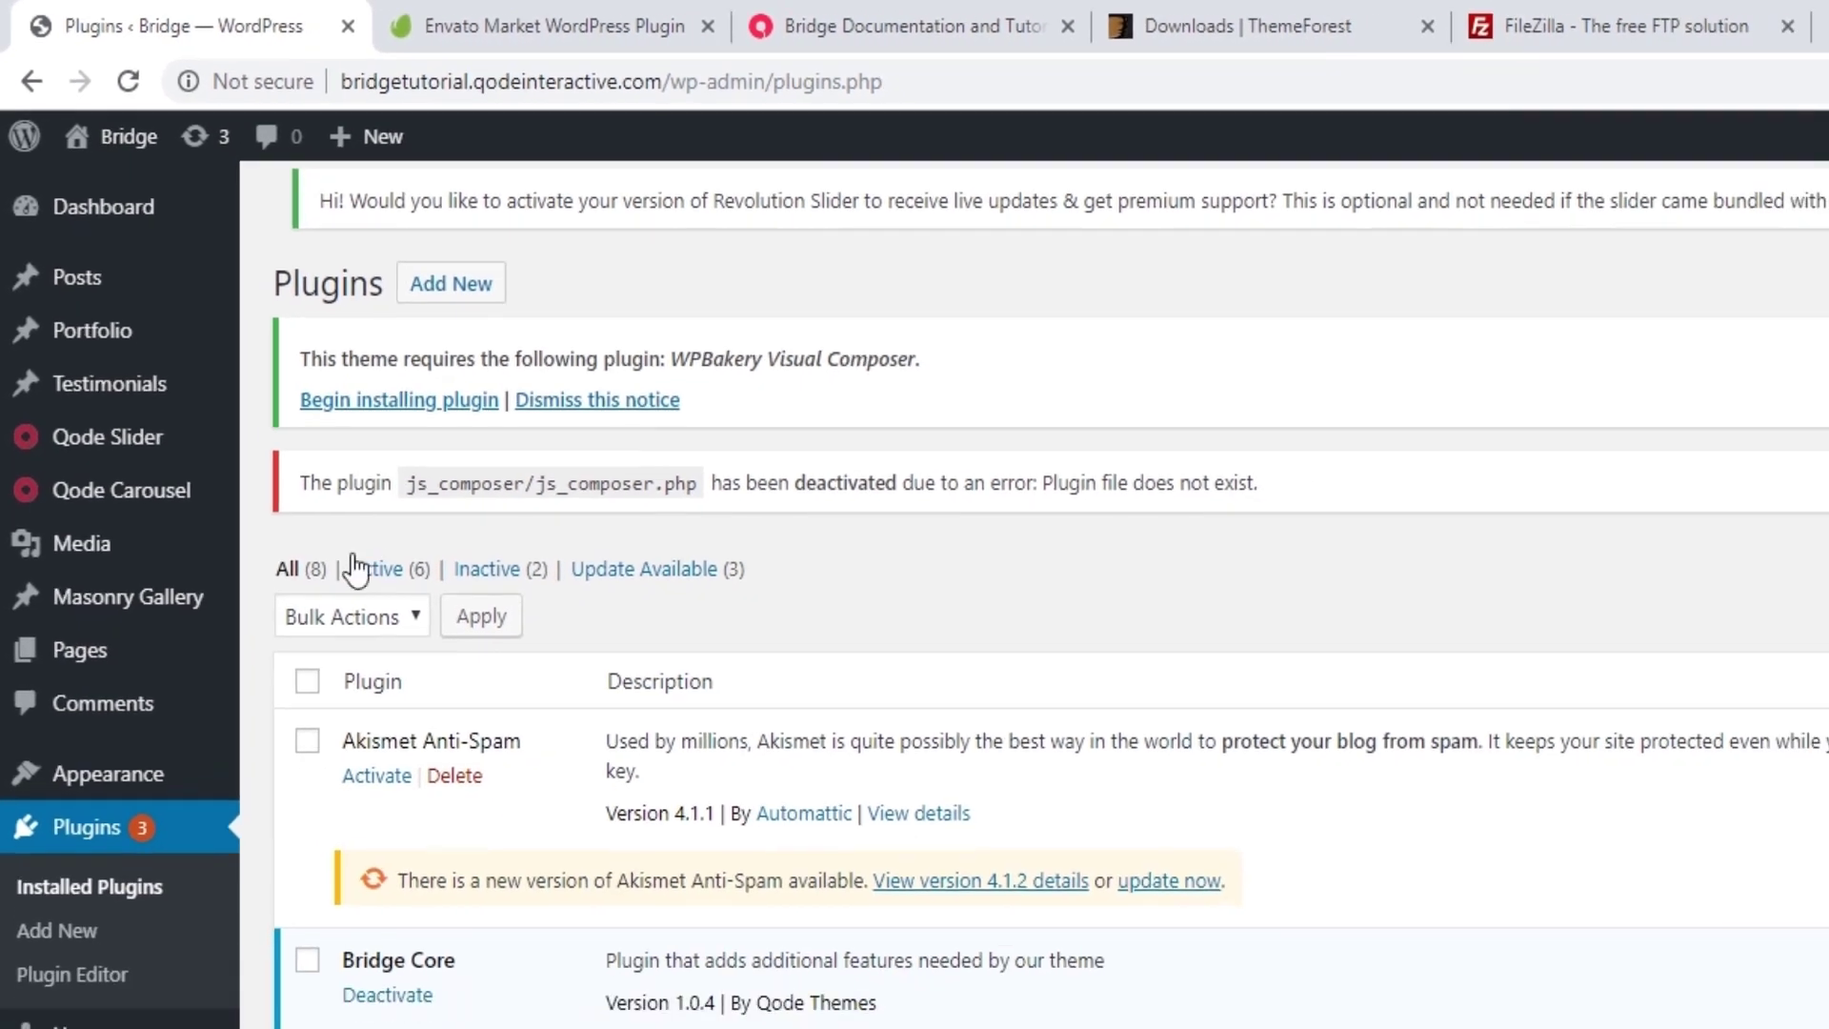
pyautogui.moveTo(39, 979)
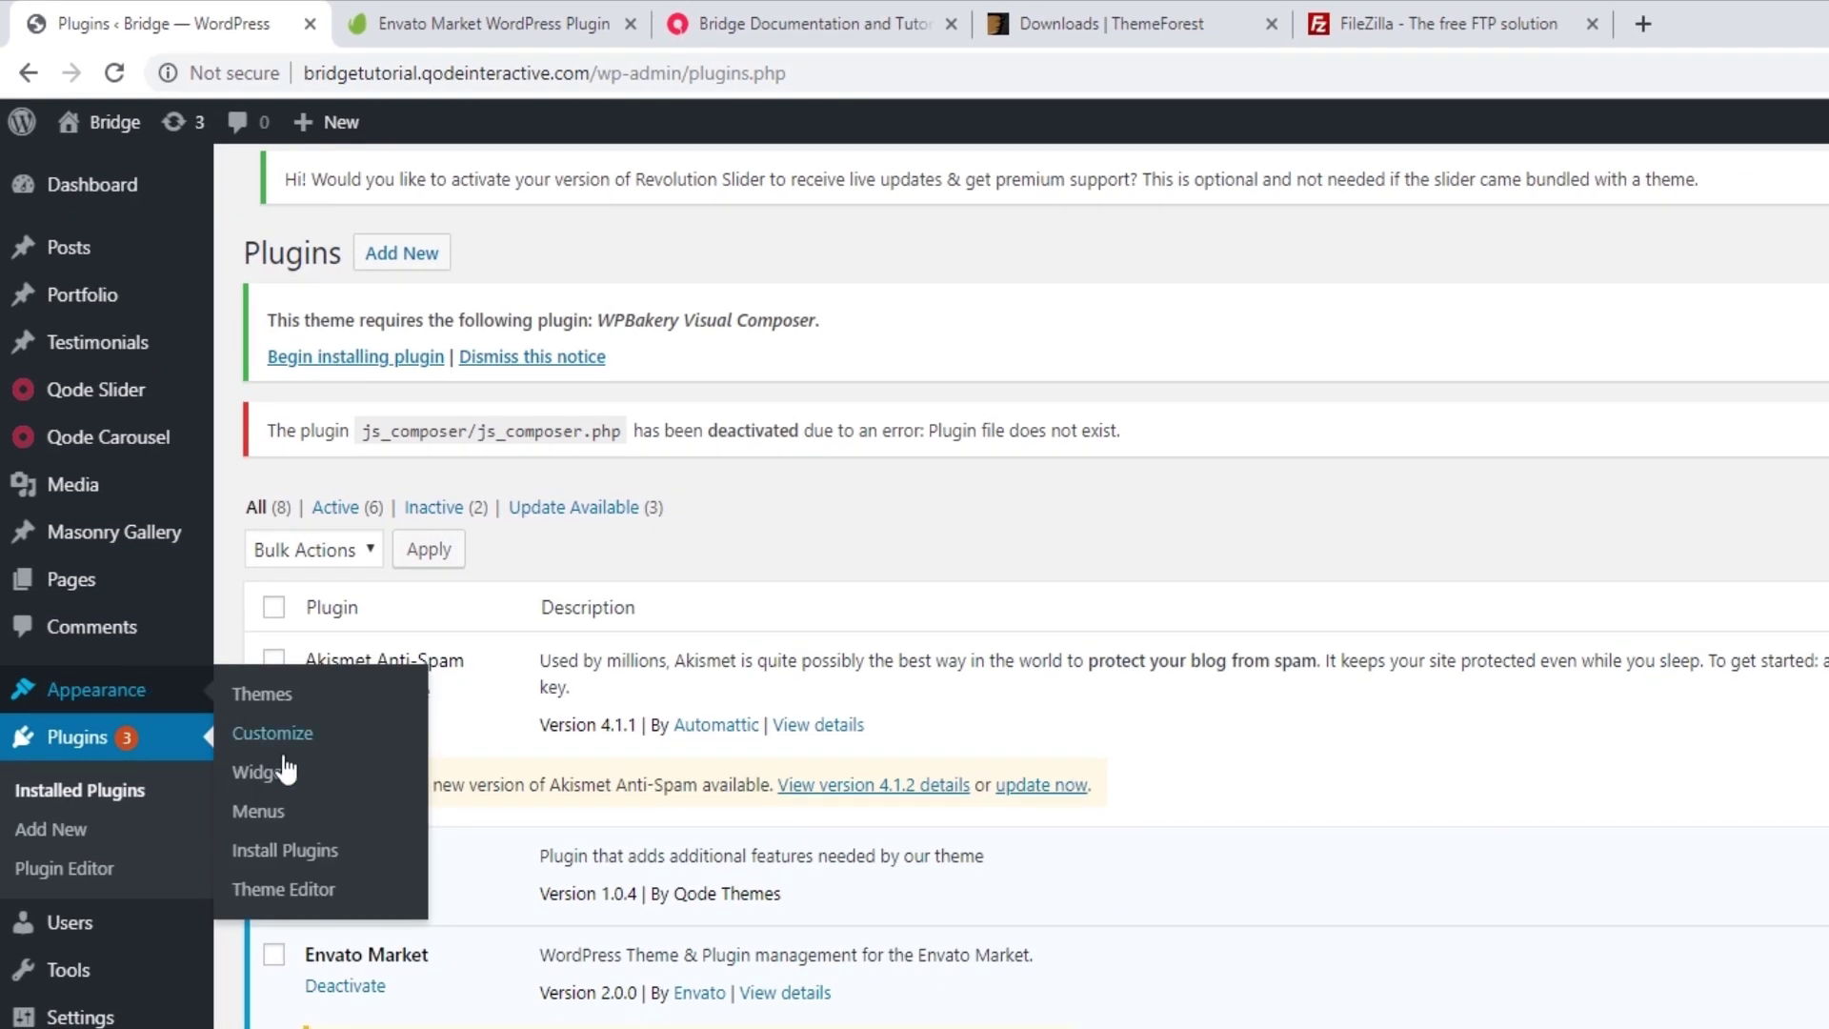
pyautogui.click(312, 851)
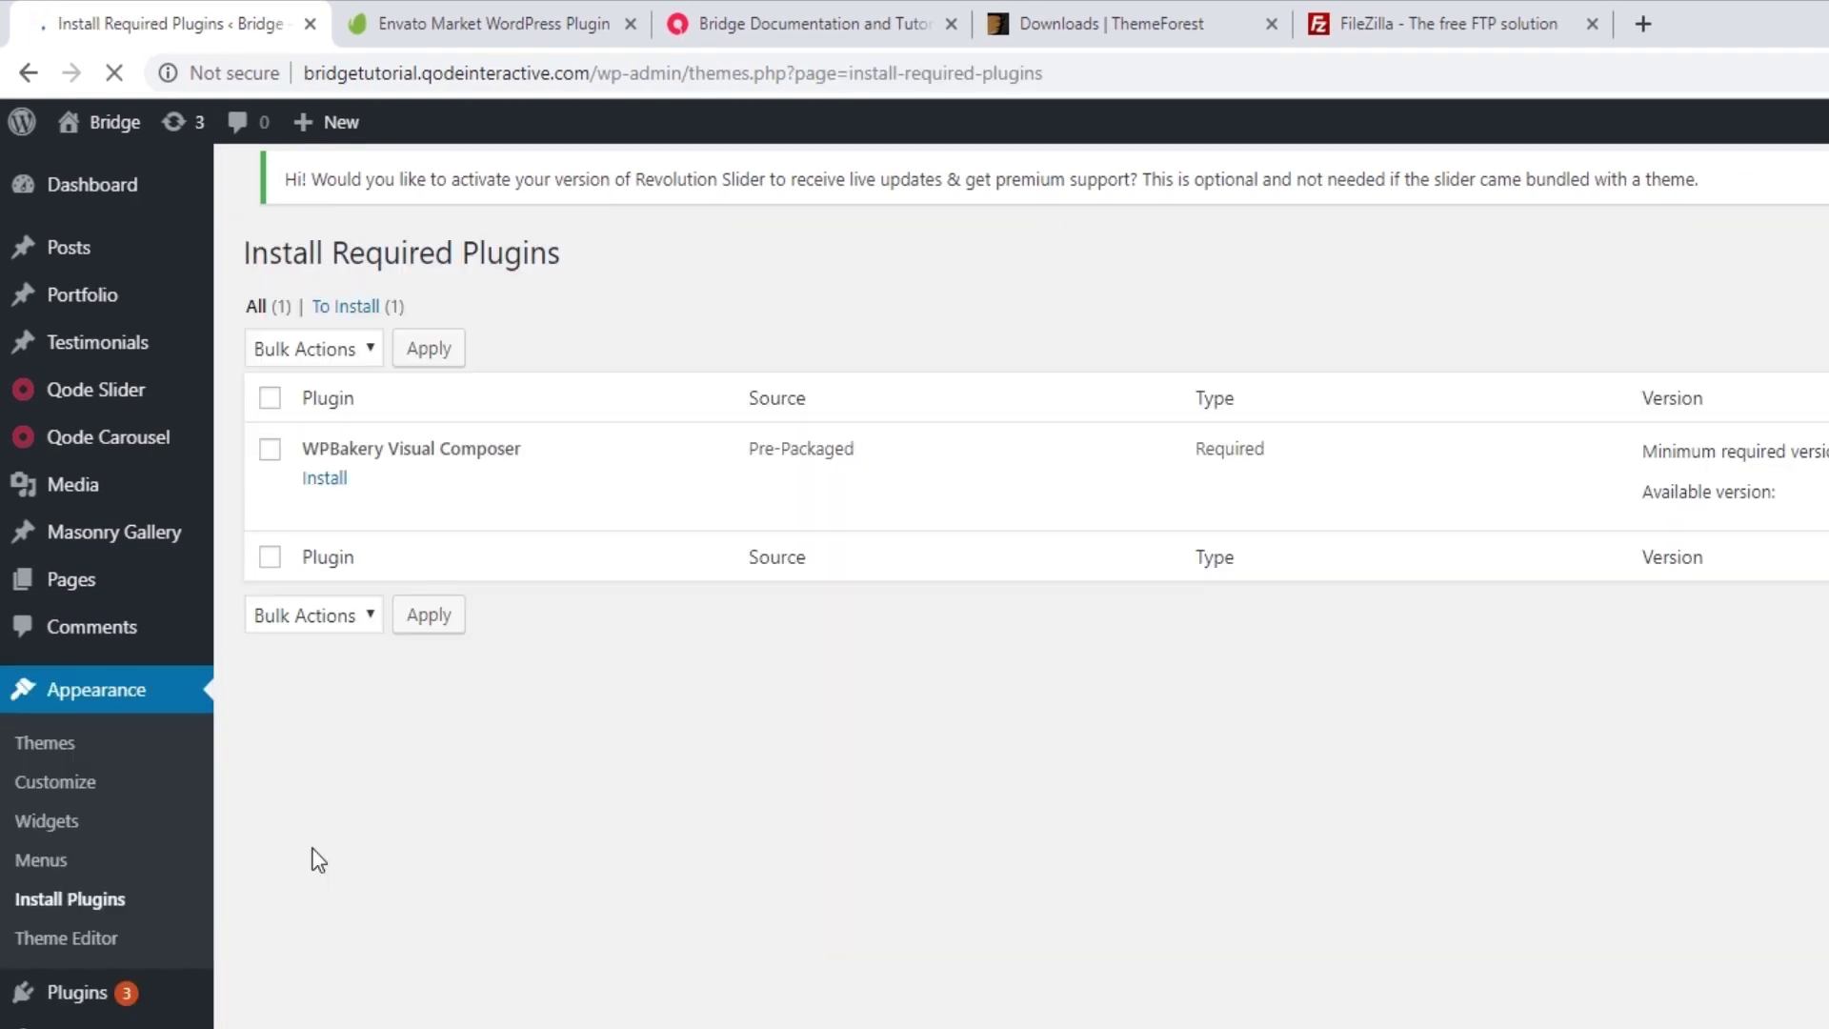
pyautogui.click(270, 449)
pyautogui.click(324, 477)
pyautogui.click(436, 442)
pyautogui.click(270, 448)
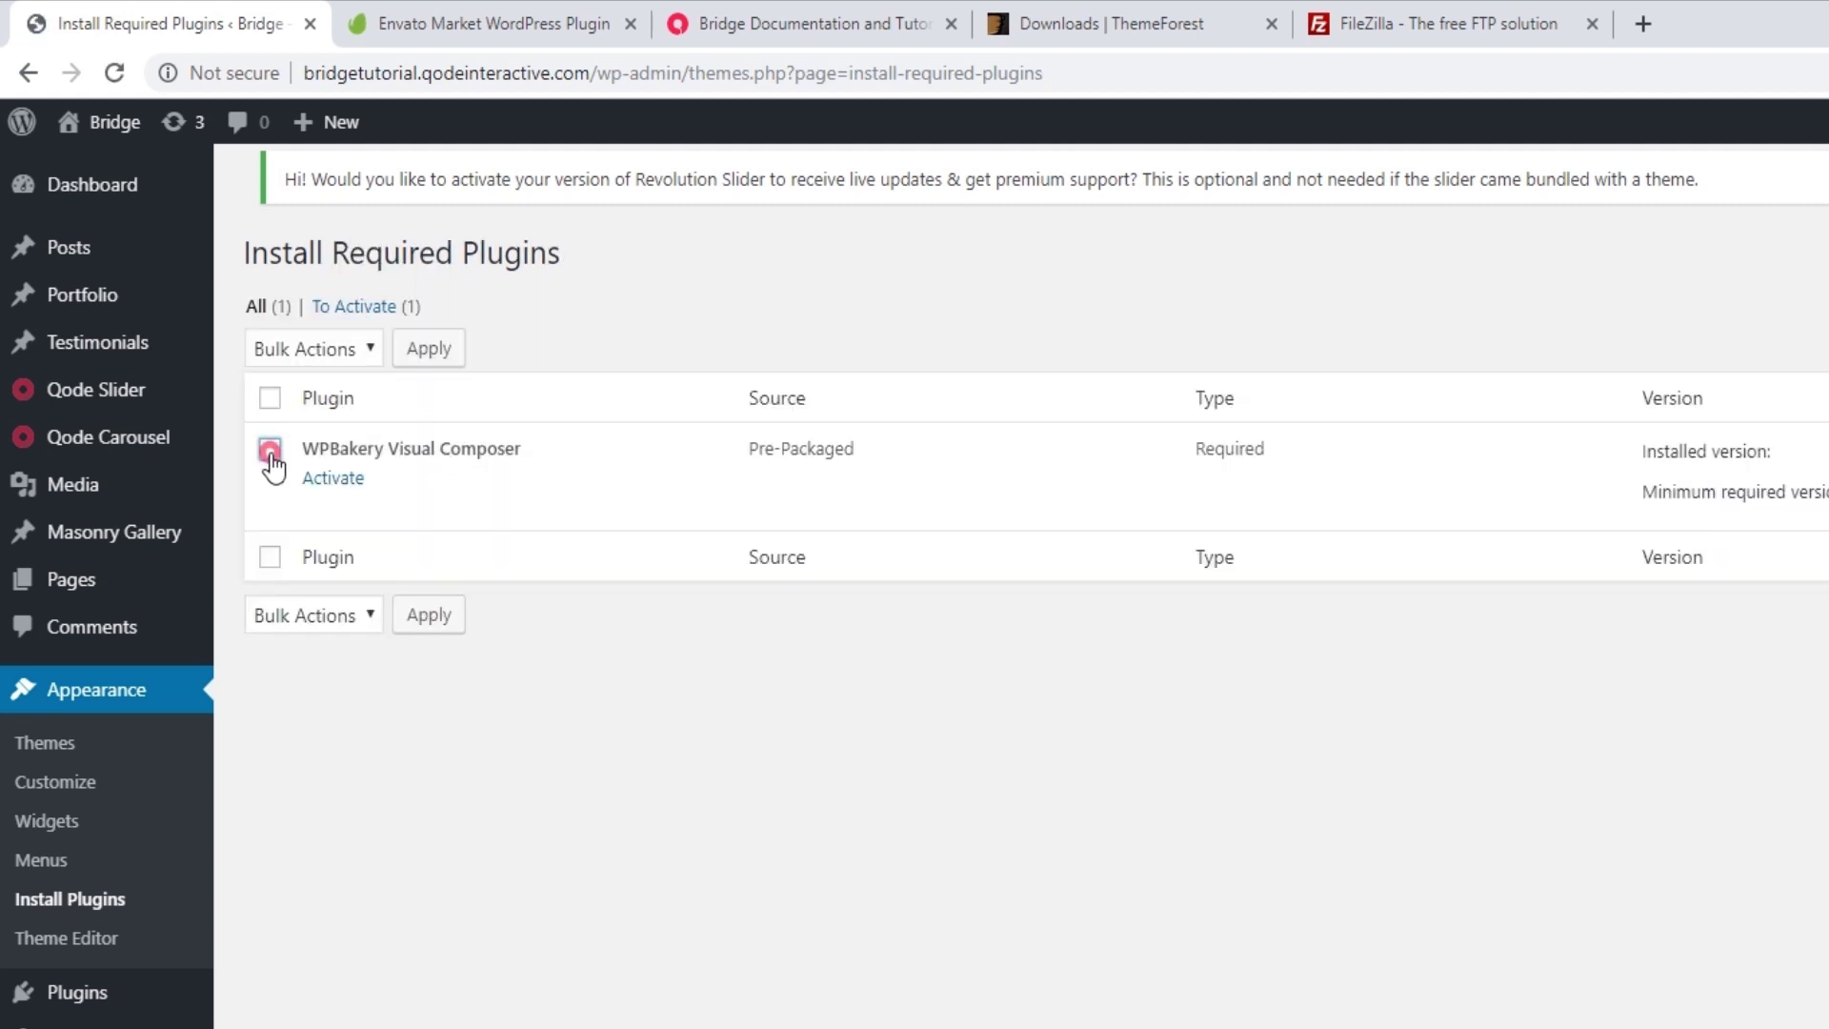
pyautogui.click(334, 477)
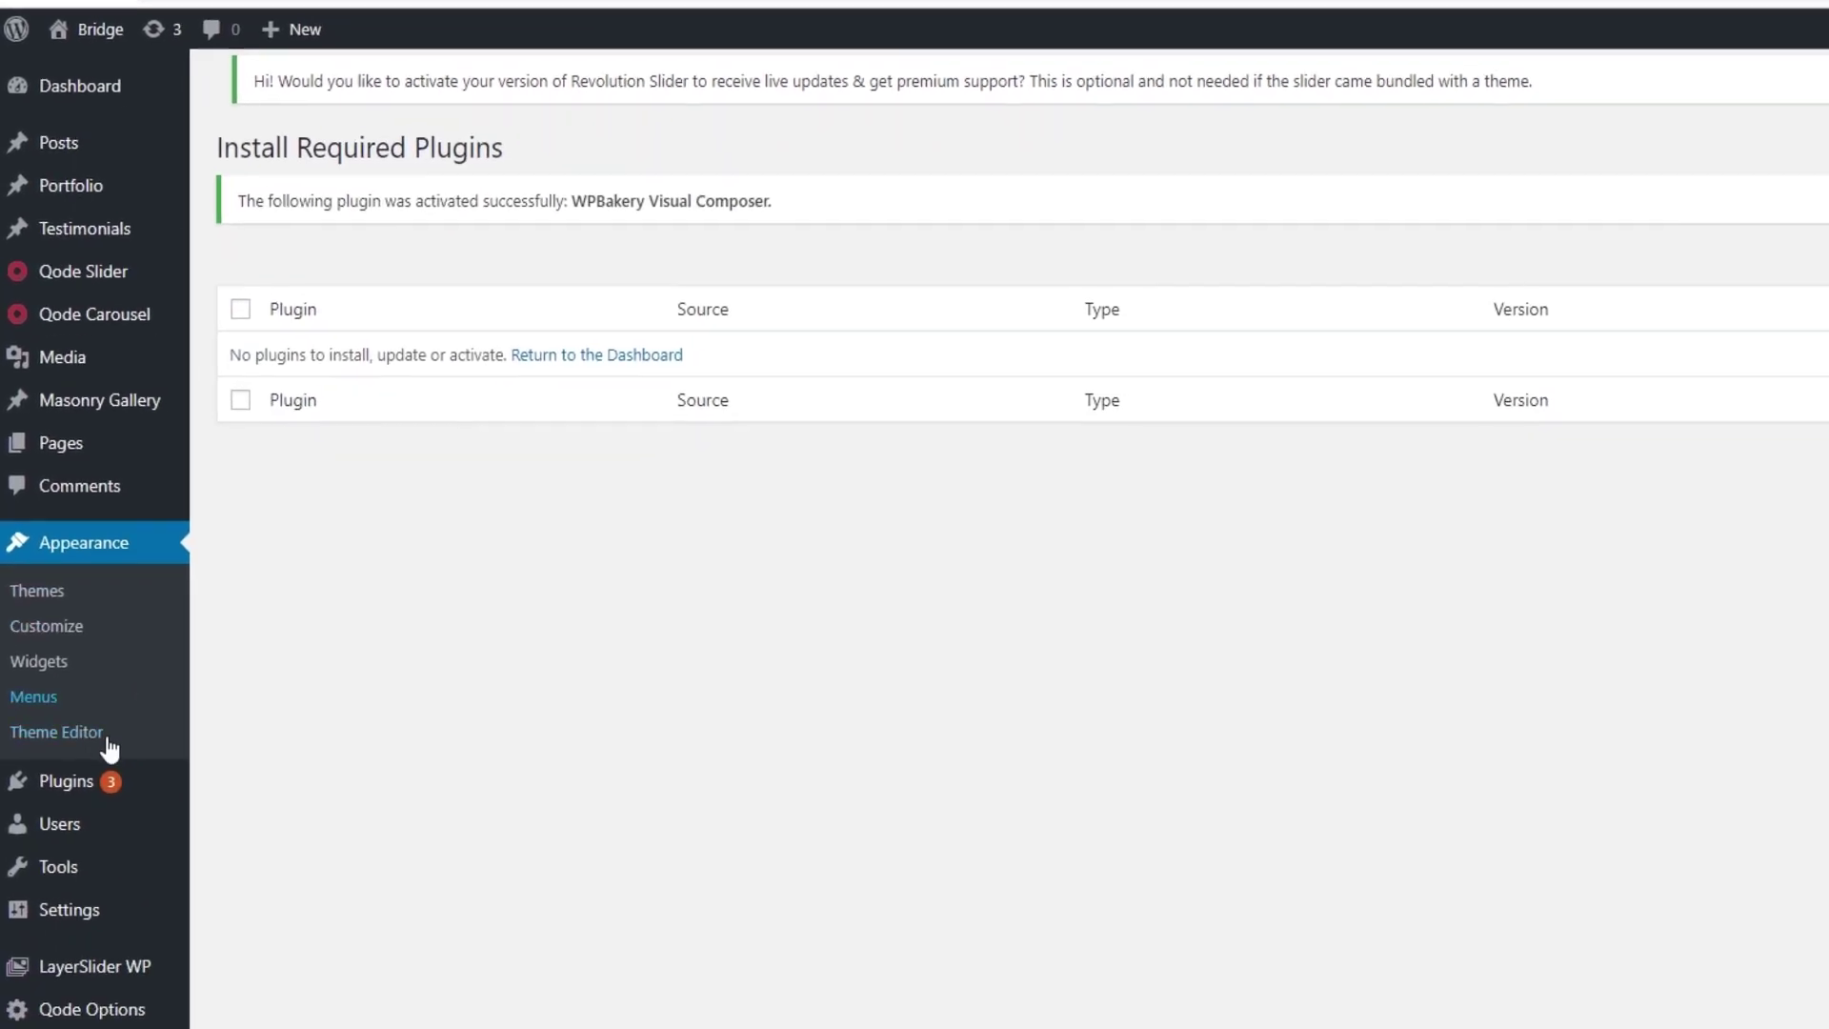
# Check the version of WPBakery Page Builder and the other plugins on the installed plugins page
pyautogui.click(74, 991)
pyautogui.scroll(-5, 484, 776)
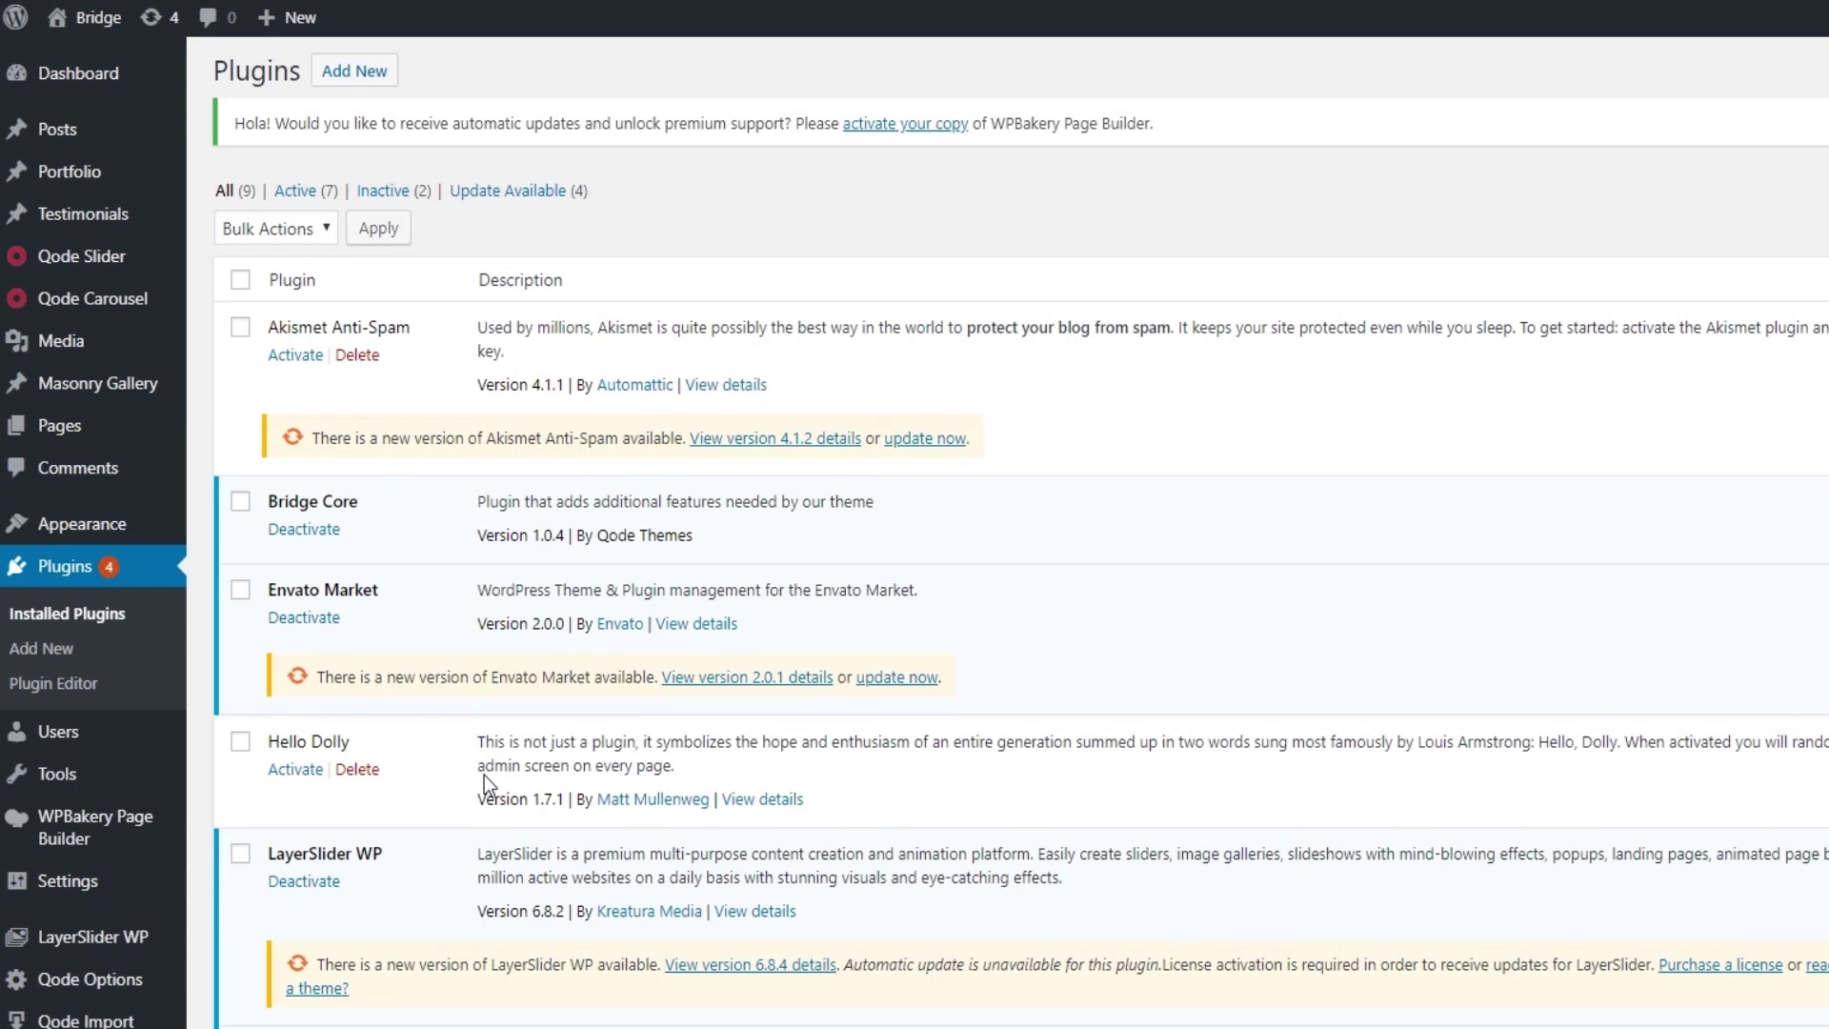
pyautogui.scroll(-2, 484, 775)
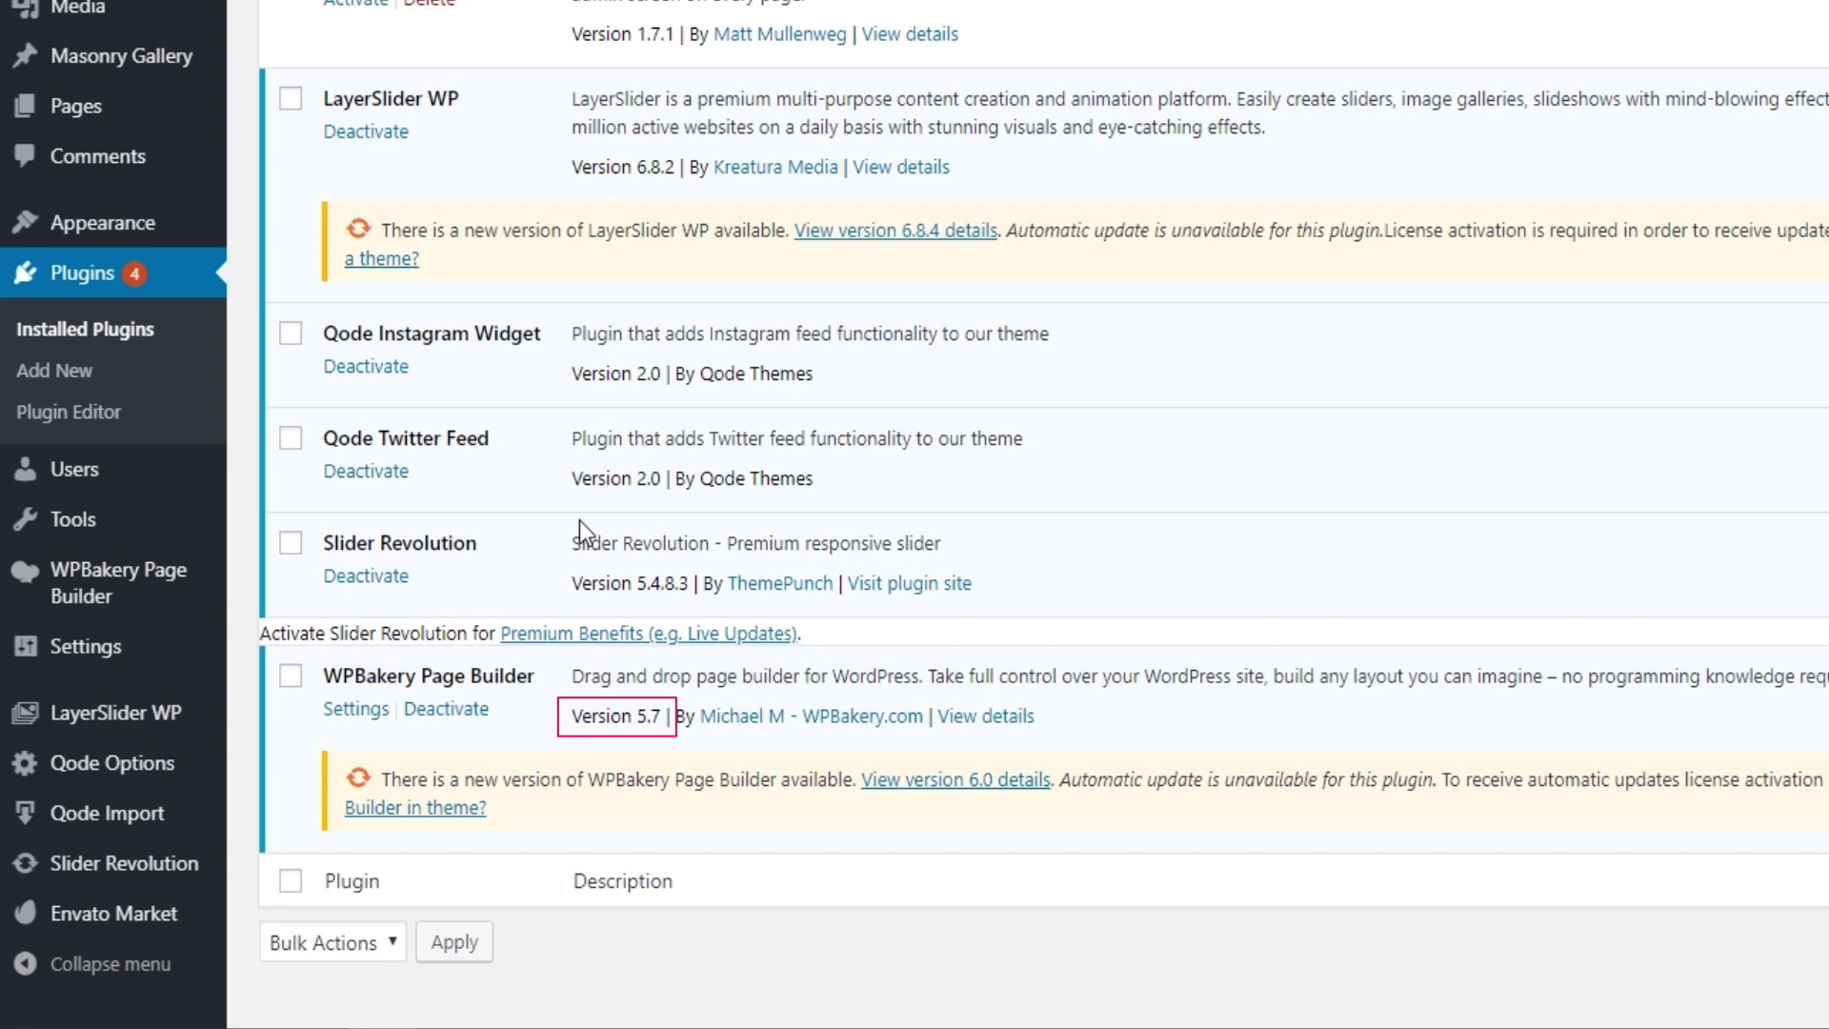
pyautogui.scroll(1, 655, 526)
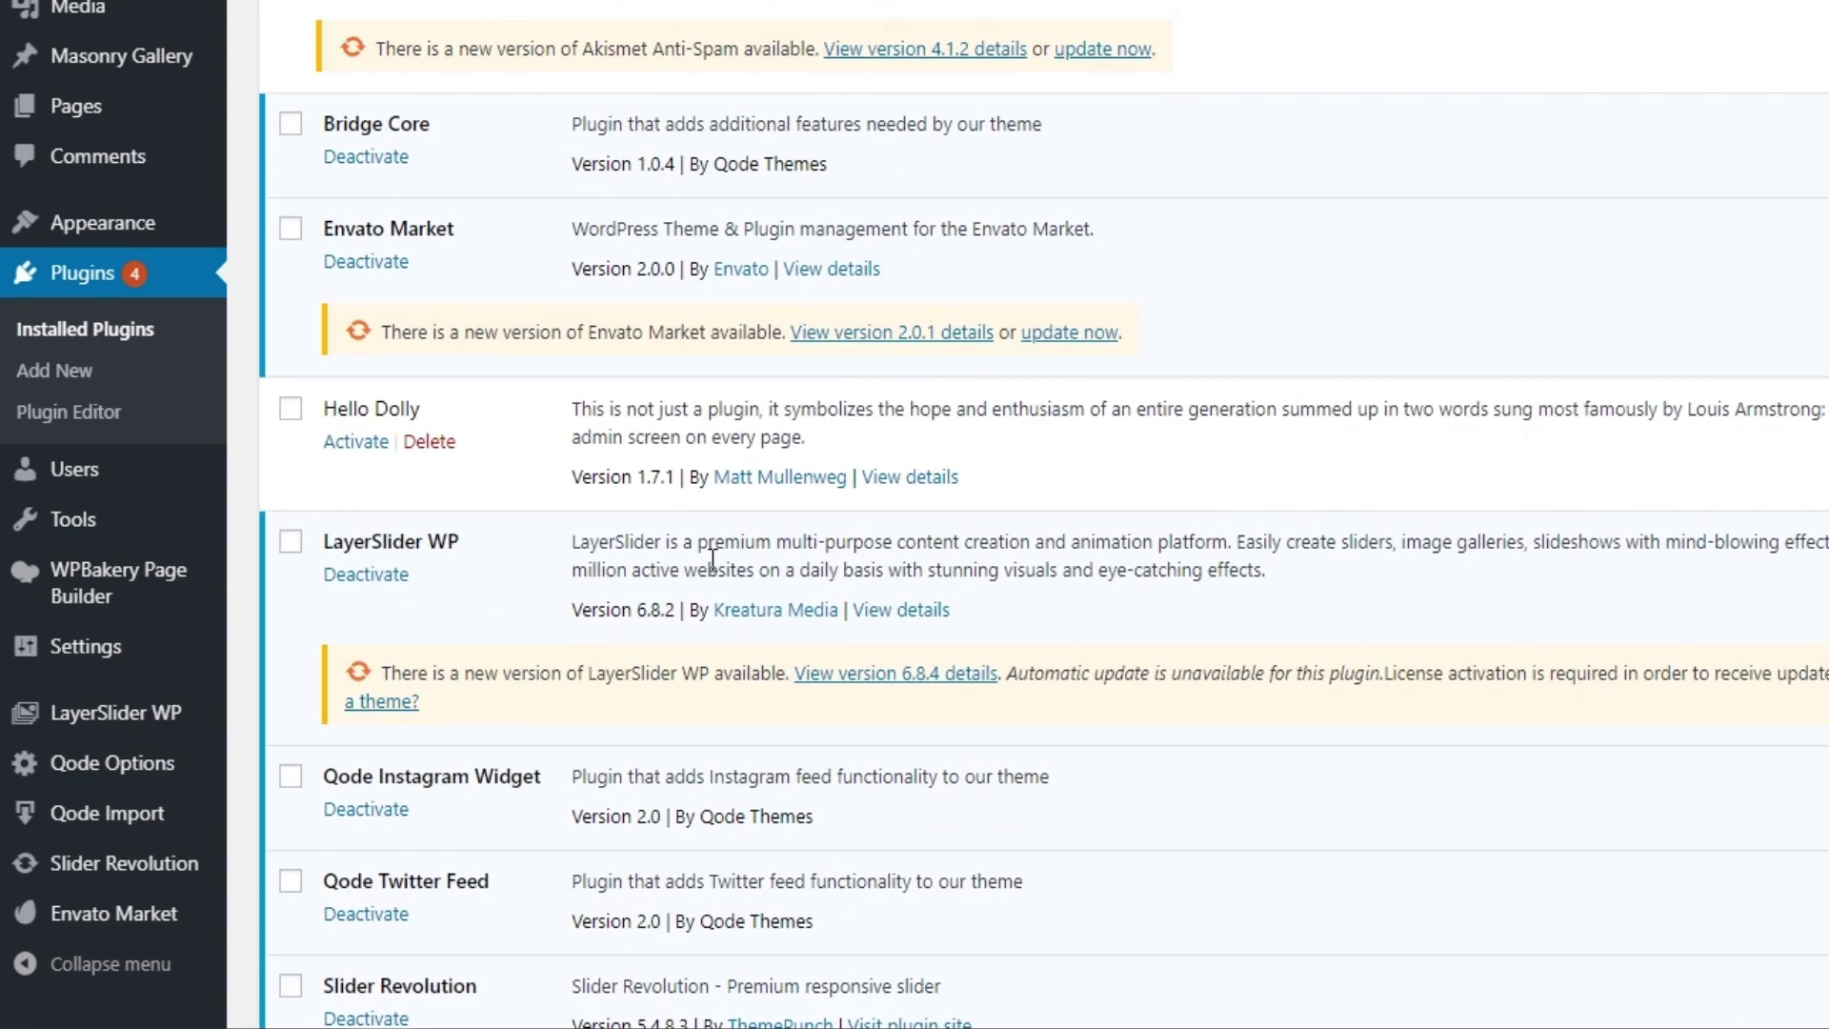
pyautogui.scroll(2, 707, 556)
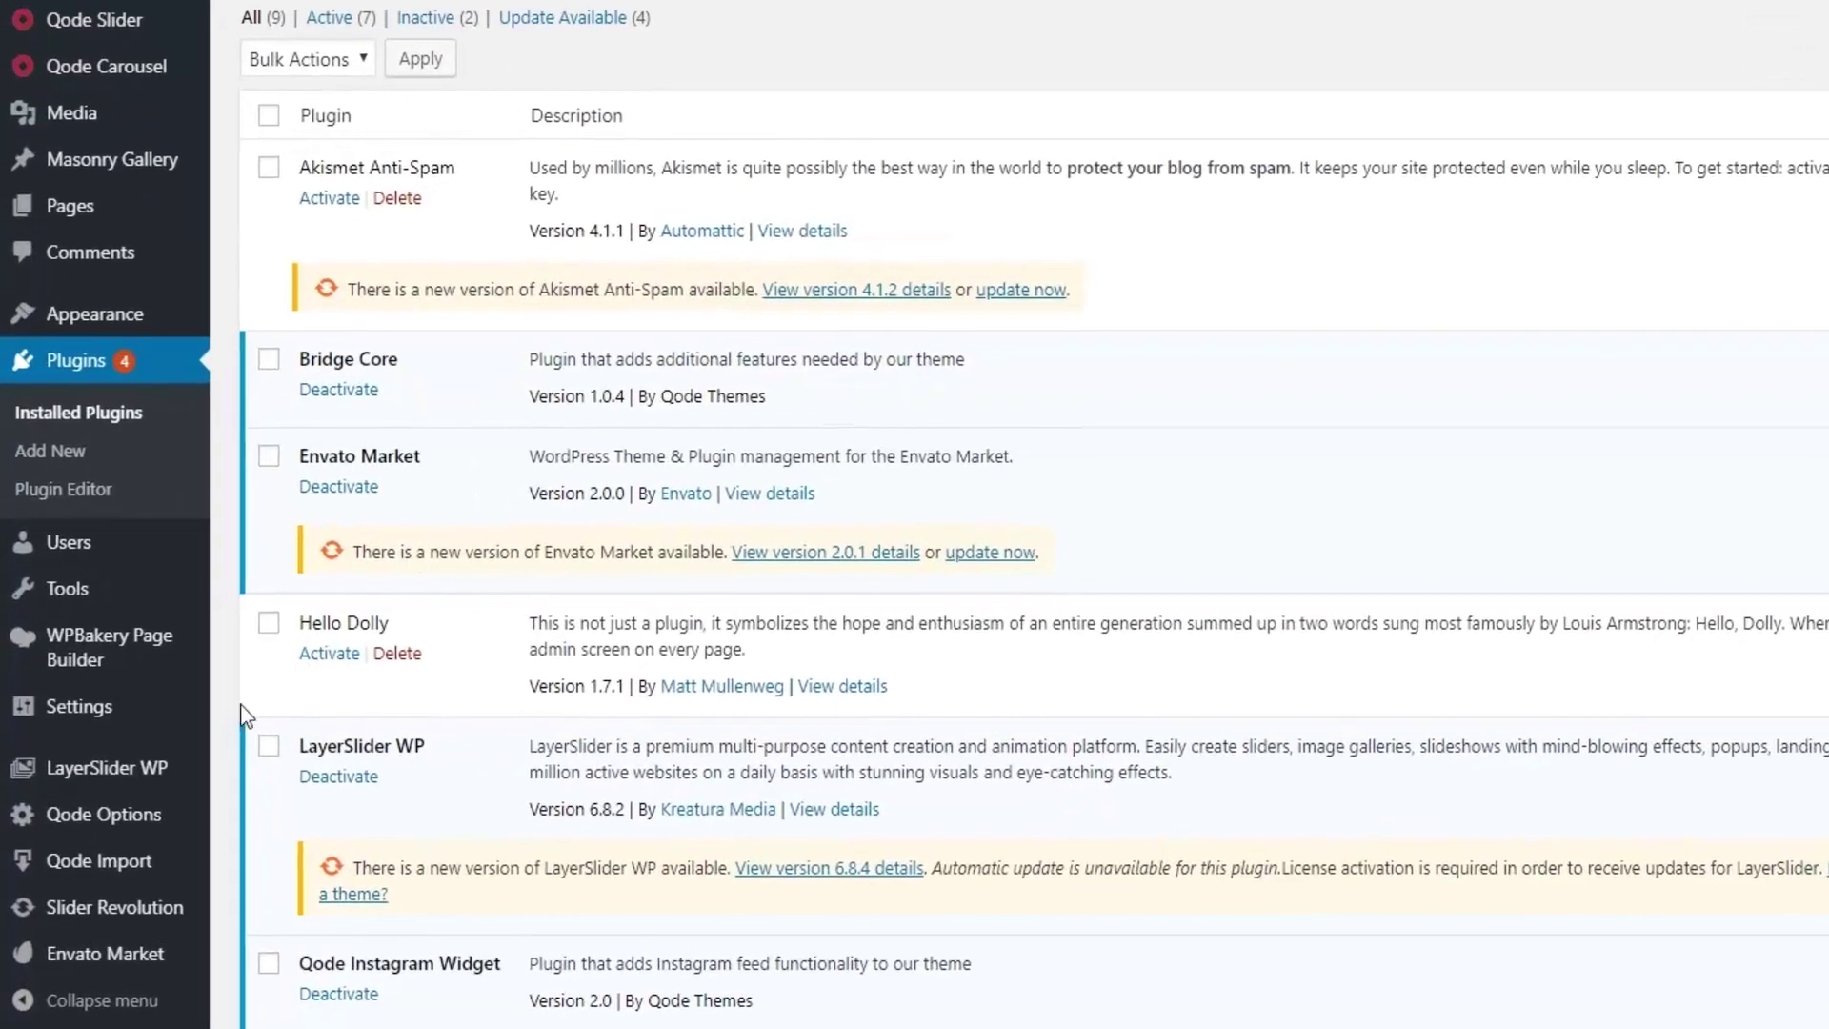
# Open Qode Options and save the theme settings without editing any of them
pyautogui.click(130, 813)
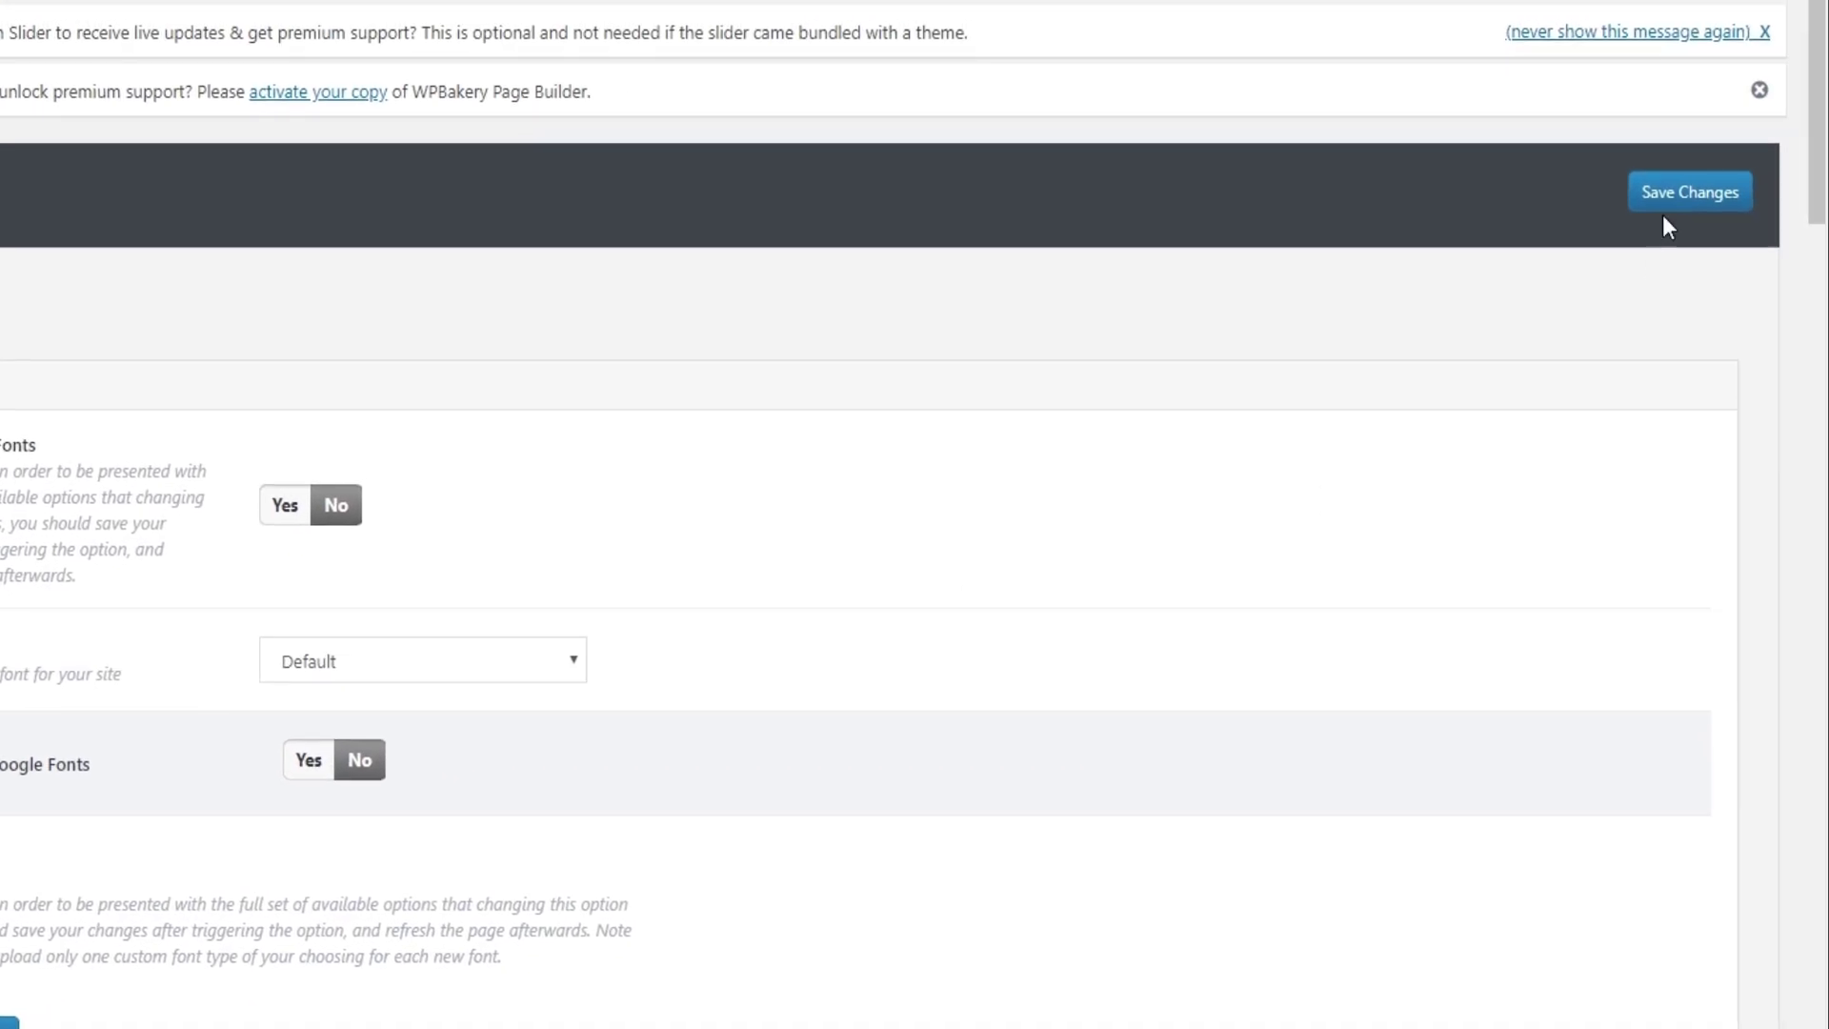
pyautogui.click(1669, 204)
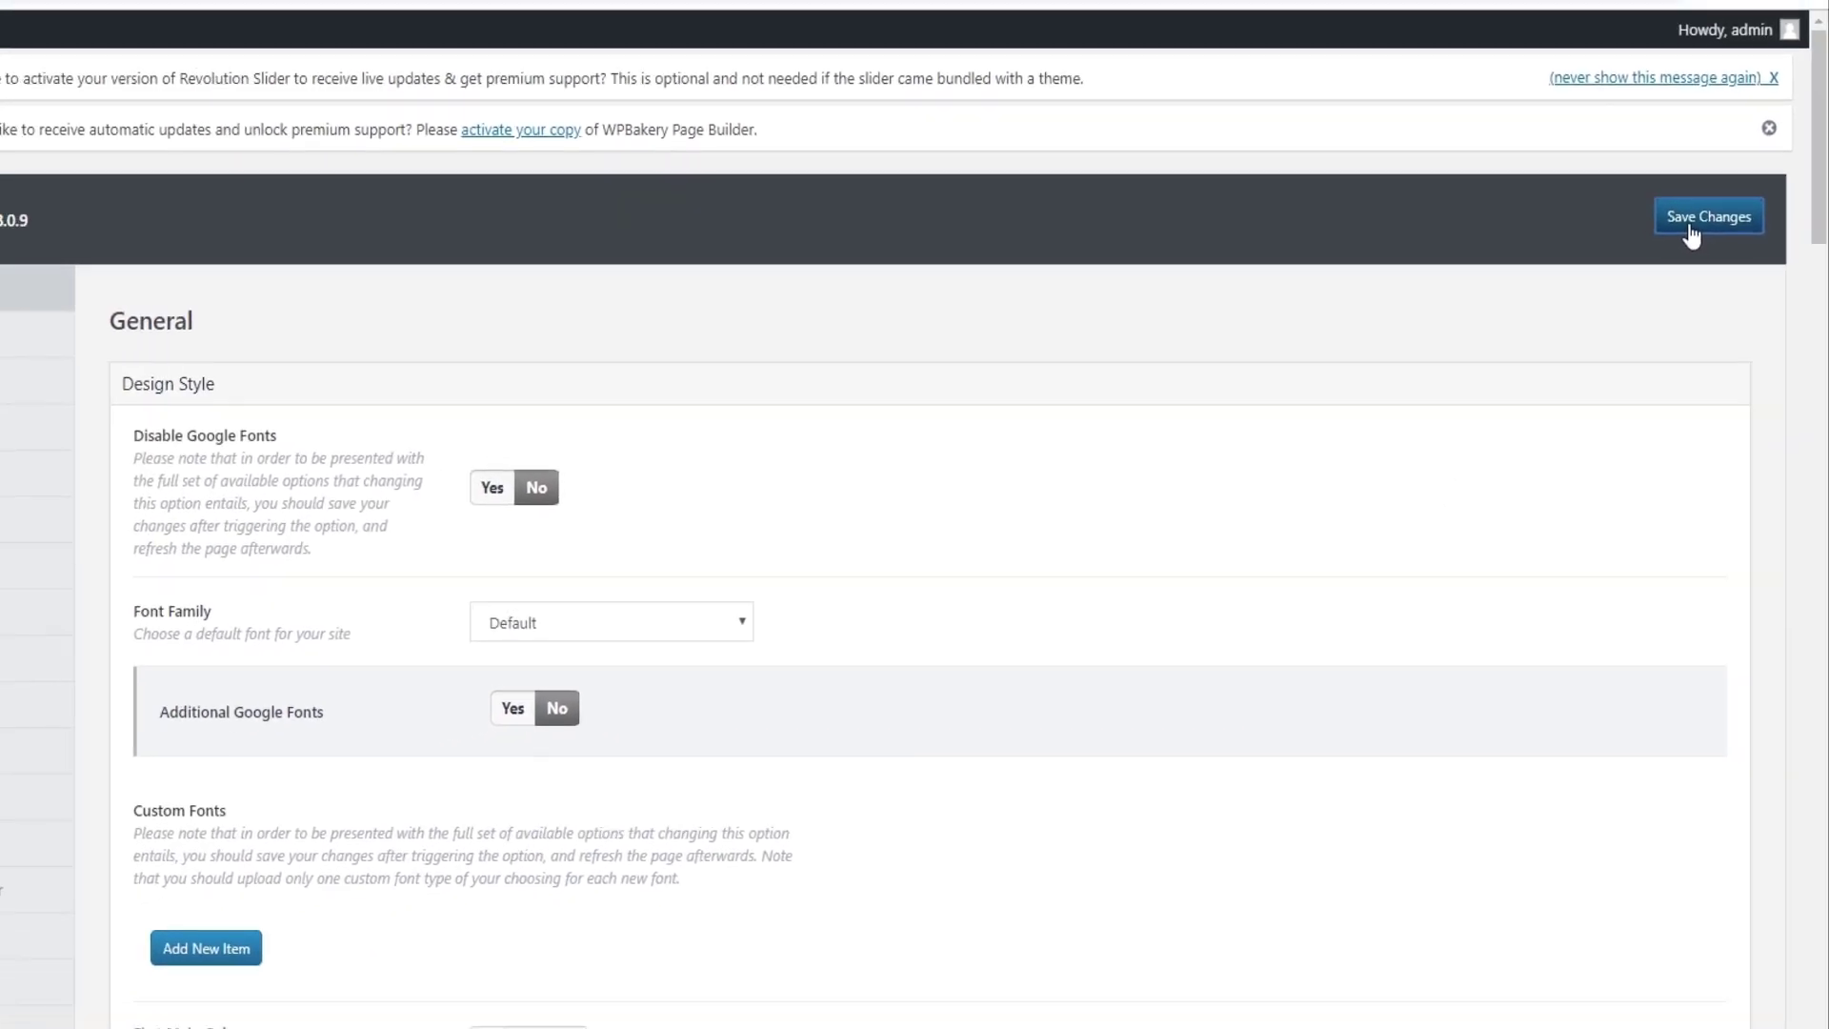